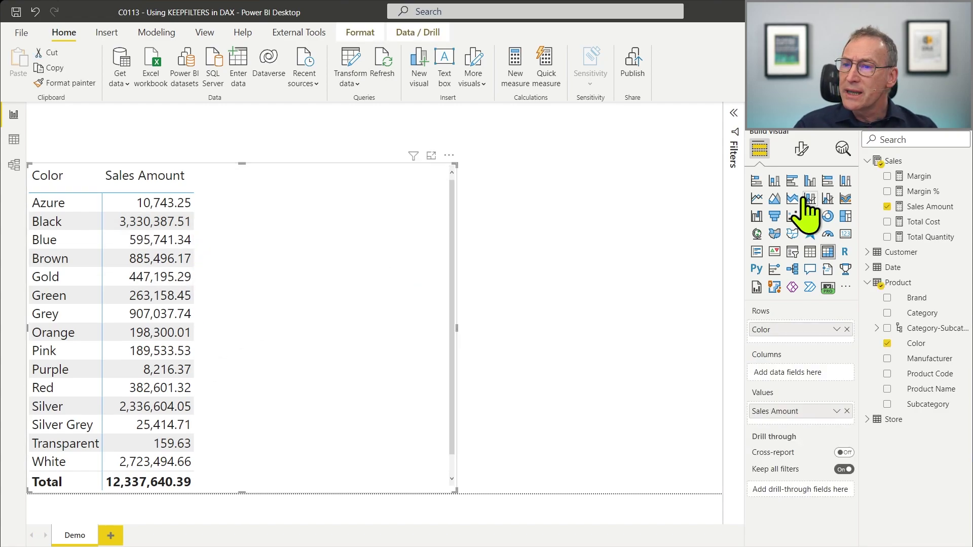
# - Create a new measure in the Sales table and name it Always Red
pyautogui.rightClick(918, 161)
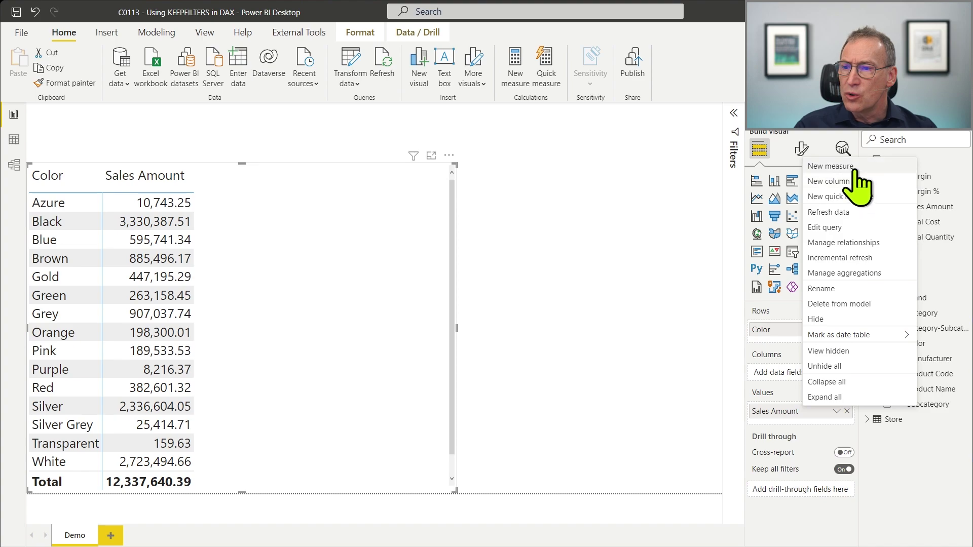
pyautogui.press('Escape')
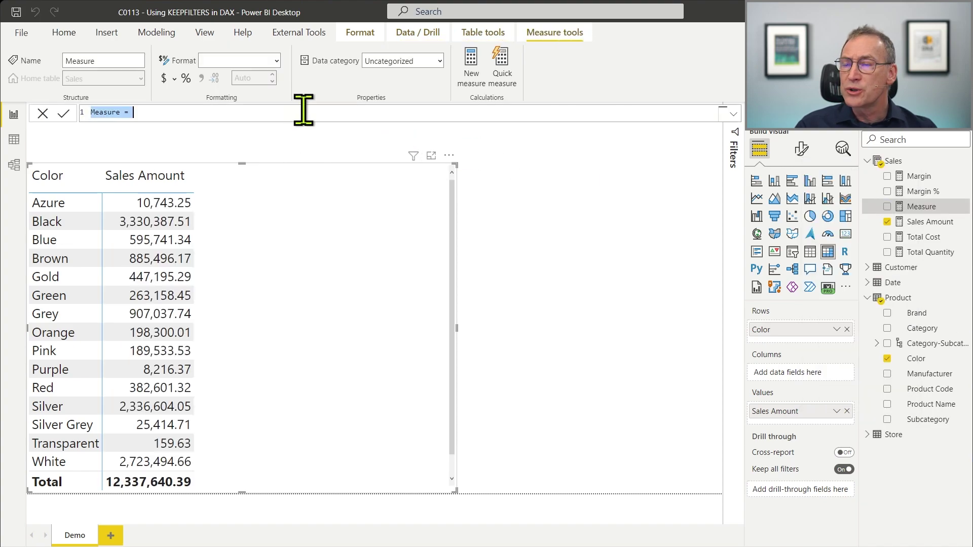
pyautogui.scroll(3, 348, 113)
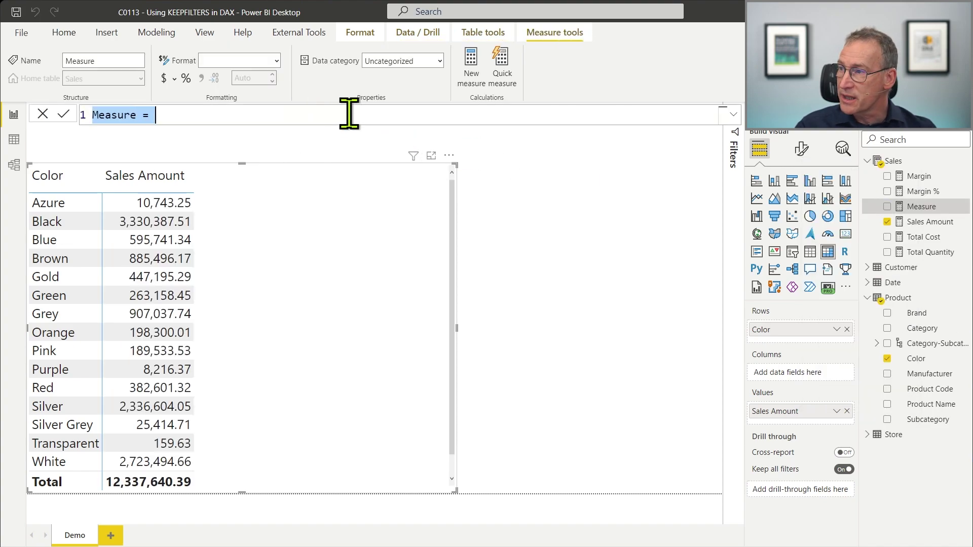
pyautogui.write('Always Red')
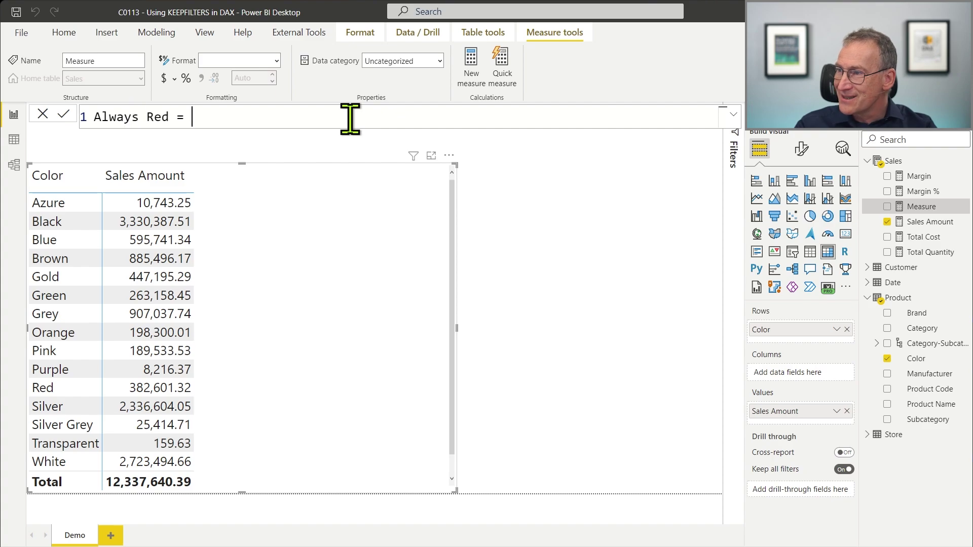
# - Begin the Always Red formula with CALCULATE on its own line and [Sales Amount] as its expression
pyautogui.hotkey('shift', 'Return')
pyautogui.write('CALCULATE (')
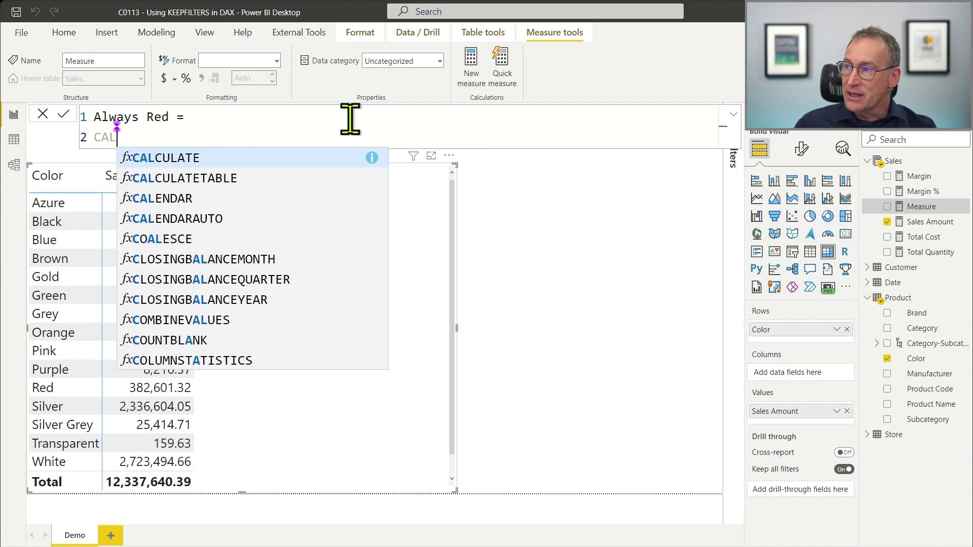
pyautogui.hotkey('shift', 'Return')
pyautogui.write('[S')
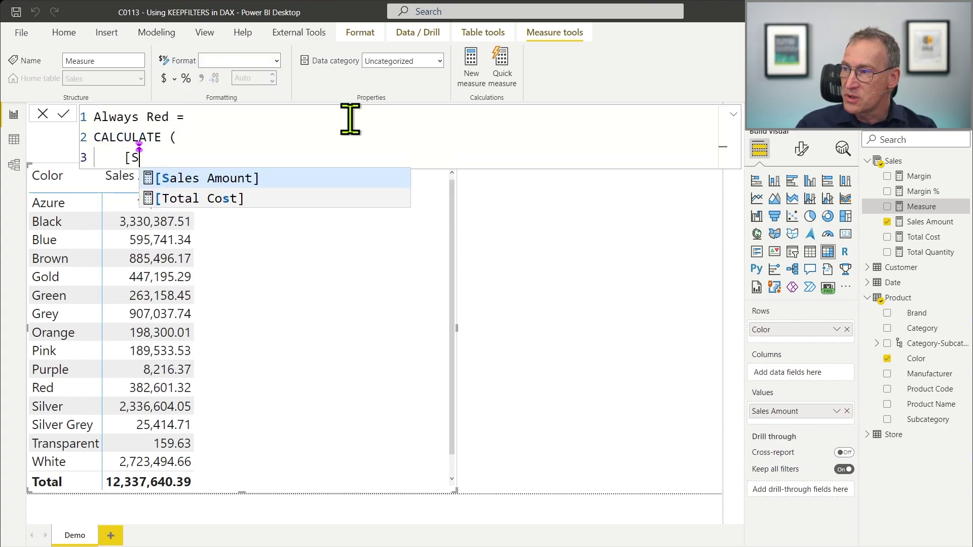
pyautogui.press('Tab')
pyautogui.write(',')
pyautogui.hotkey('shift', 'Return')
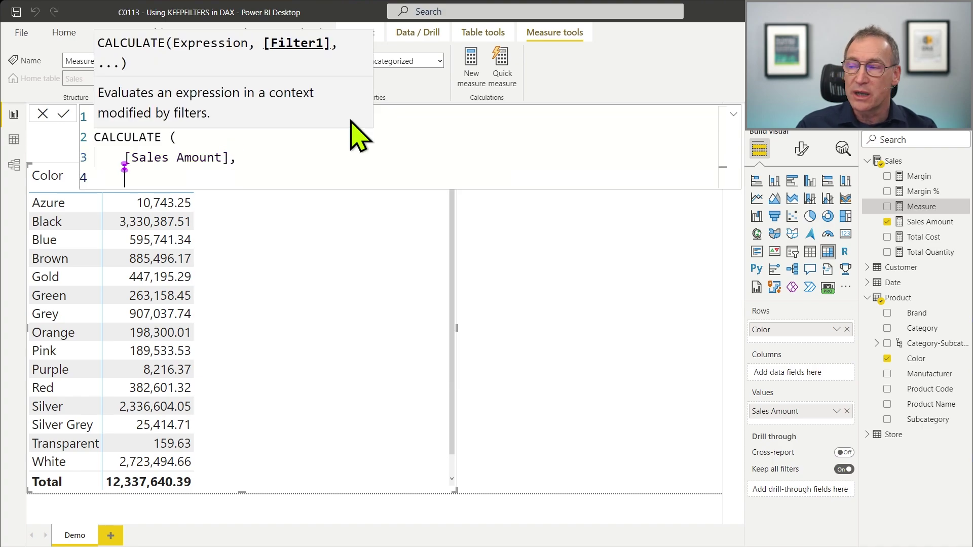
# - Add the filter 'Product'[Color] = "Red", close the CALCULATE parenthesis and commit the Always Red measure
pyautogui.write('Prod')
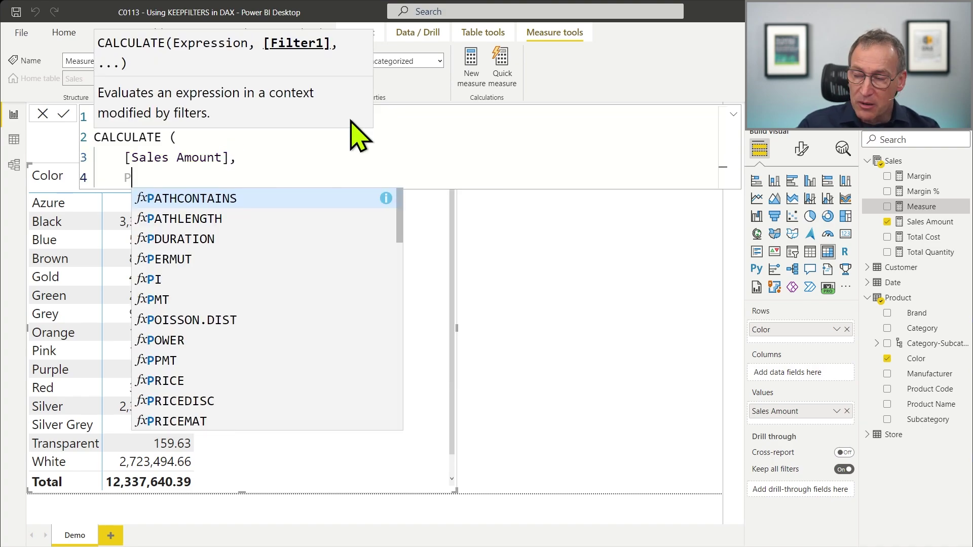
pyautogui.press('Down')
pyautogui.press('Down')
pyautogui.press('Down')
pyautogui.press('Down')
pyautogui.press('Down')
pyautogui.press('Down')
pyautogui.press('Down')
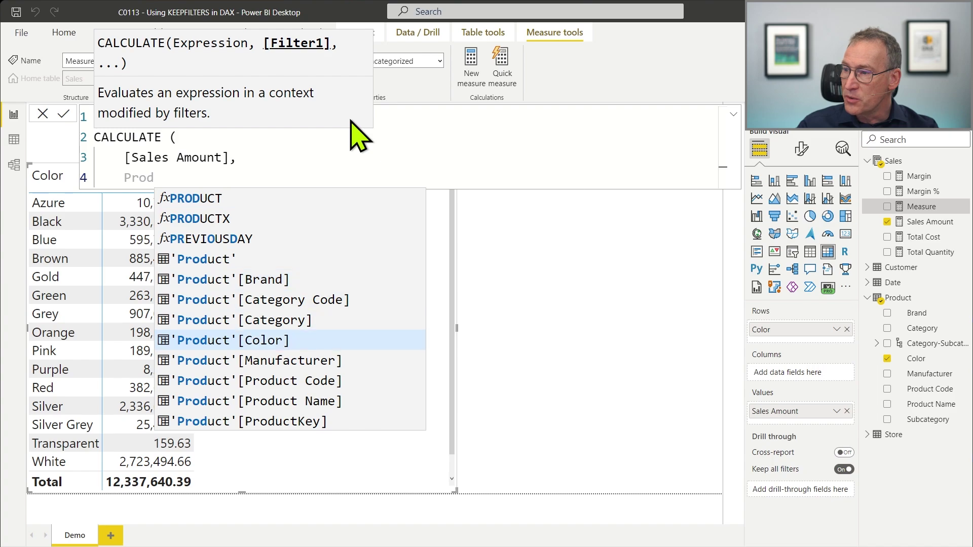
pyautogui.press('Tab')
pyautogui.write('= "Red"')
pyautogui.hotkey('shift', 'Return')
pyautogui.write(')')
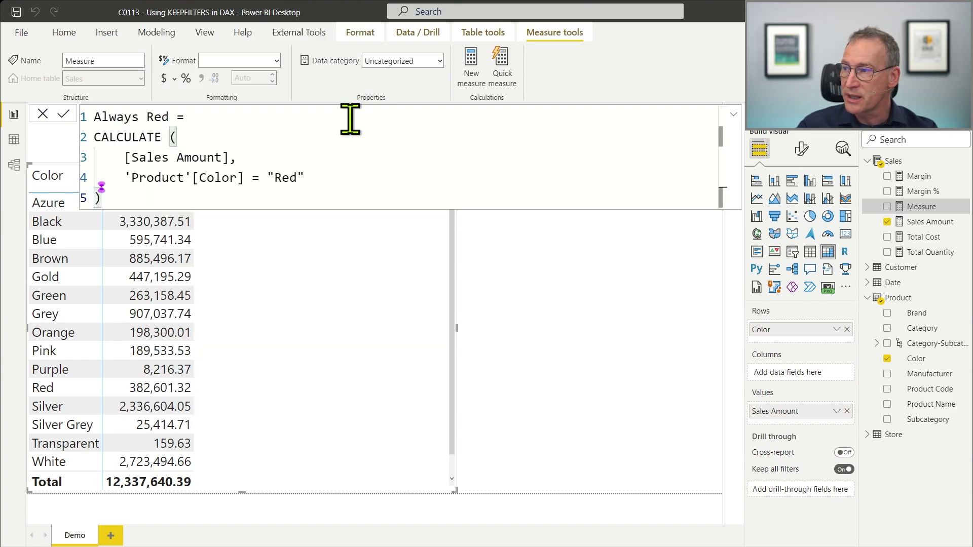
pyautogui.press('Return')
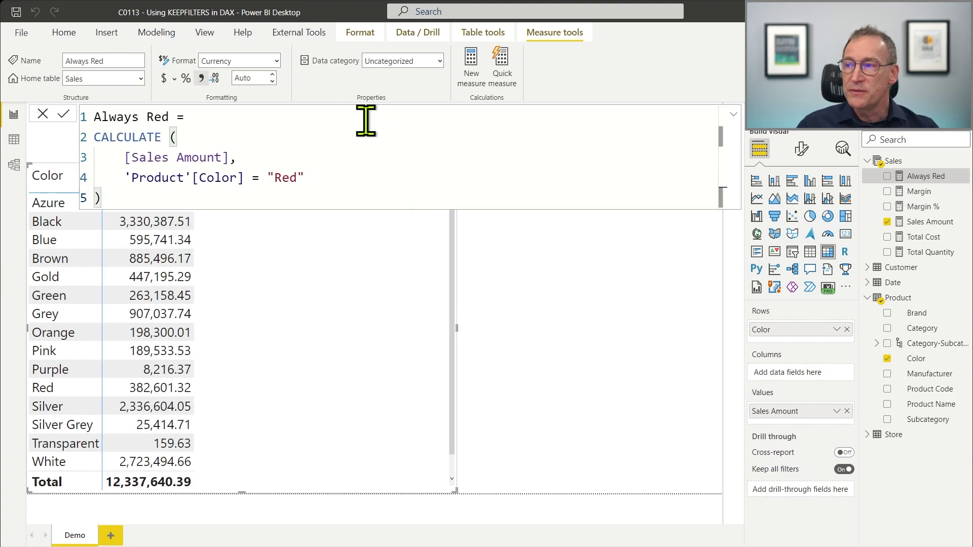
# - Format Always Red as a decimal number, add it to the matrix values and highlight the color filter in its formula
pyautogui.click(276, 61)
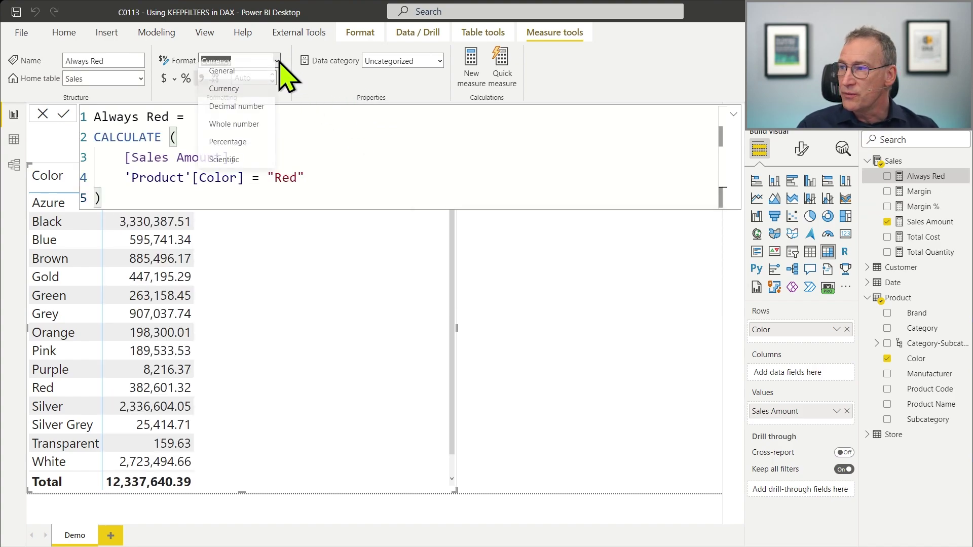
pyautogui.click(243, 112)
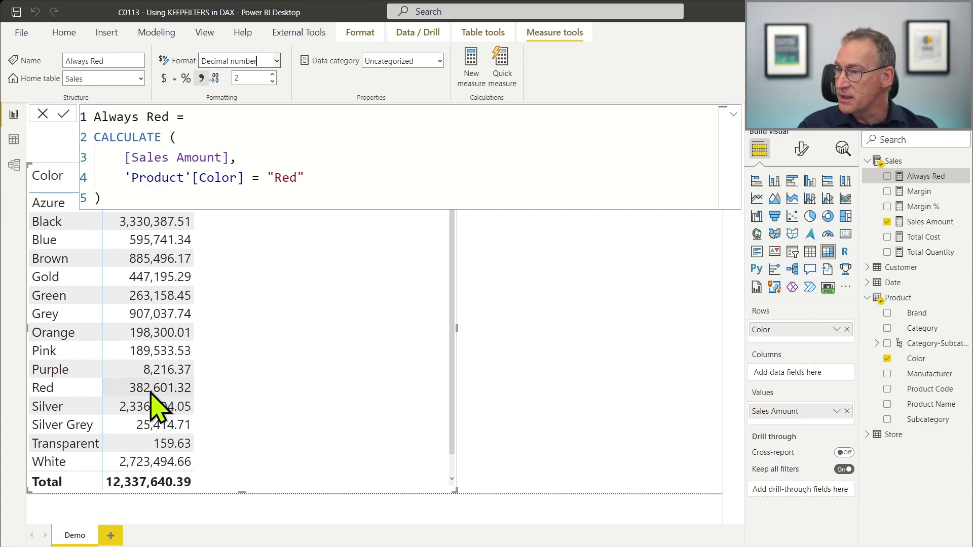
pyautogui.moveTo(928, 177); pyautogui.dragTo(398, 287)
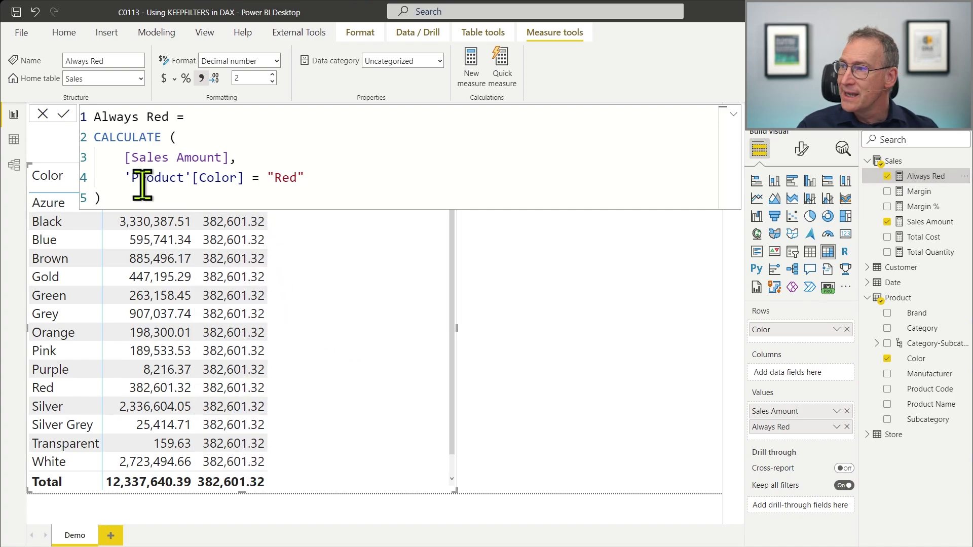
pyautogui.moveTo(126, 179); pyautogui.dragTo(298, 180)
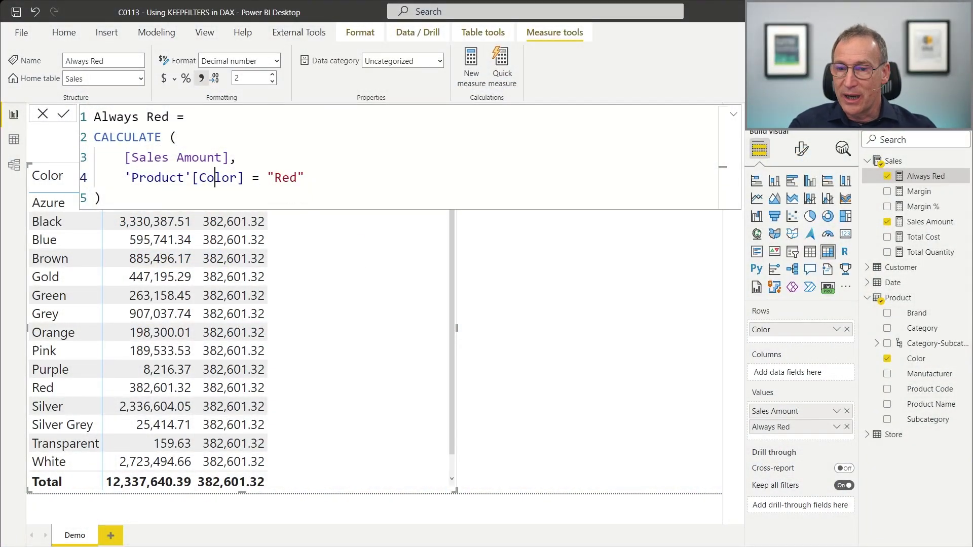
# - Copy the complete Always Red formula and create another new measure in the Sales table
pyautogui.rightClick(893, 162)
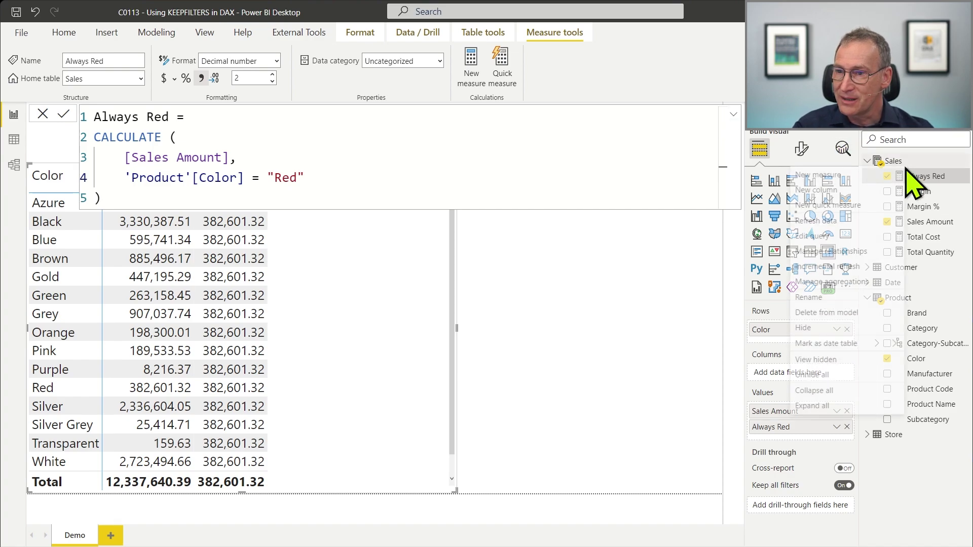
pyautogui.click(409, 163)
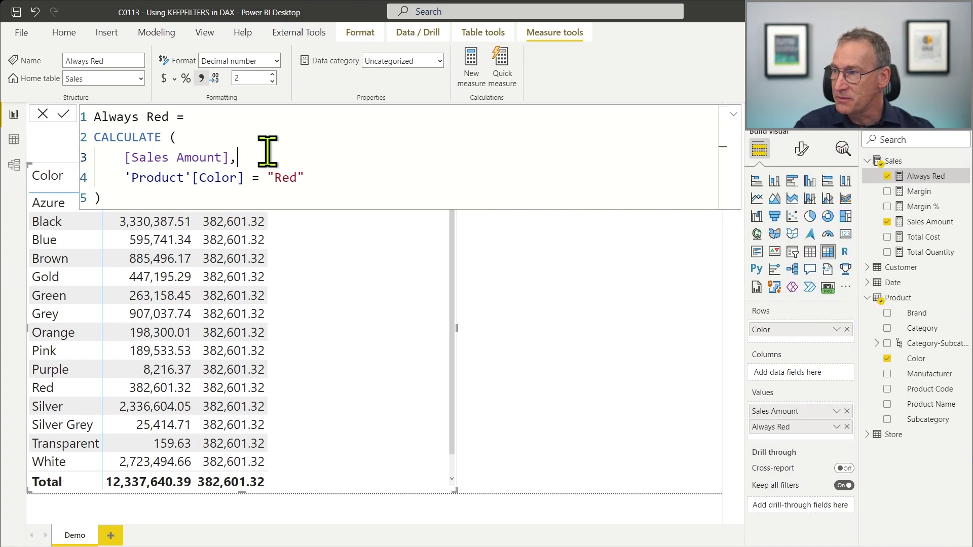
pyautogui.hotkey('ctrl', 'a')
pyautogui.hotkey('ctrl', 'c')
pyautogui.press('Escape')
pyautogui.rightClick(896, 168)
pyautogui.press('Escape')
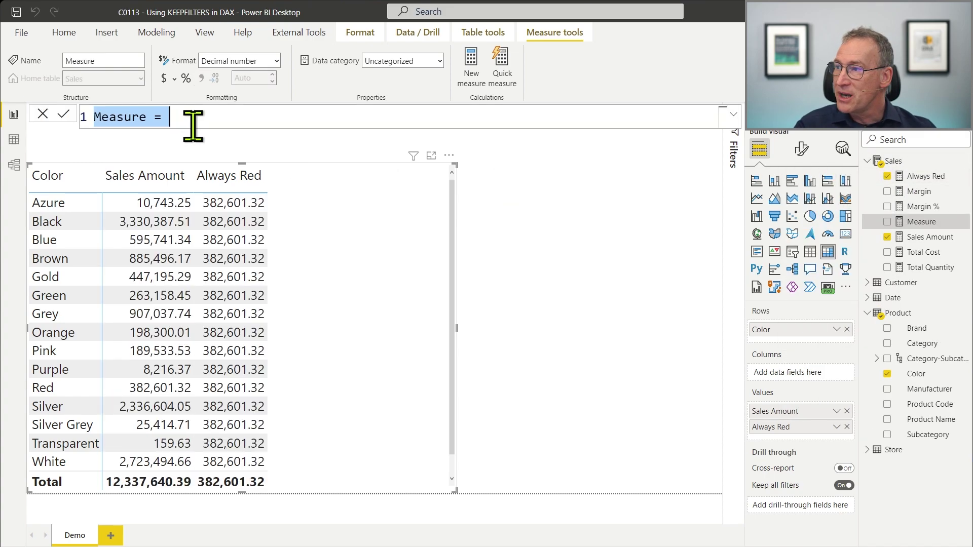
# - Paste the copied formula into the new measure and rename it Only Red
pyautogui.hotkey('ctrl', 'v')
pyautogui.click(140, 121)
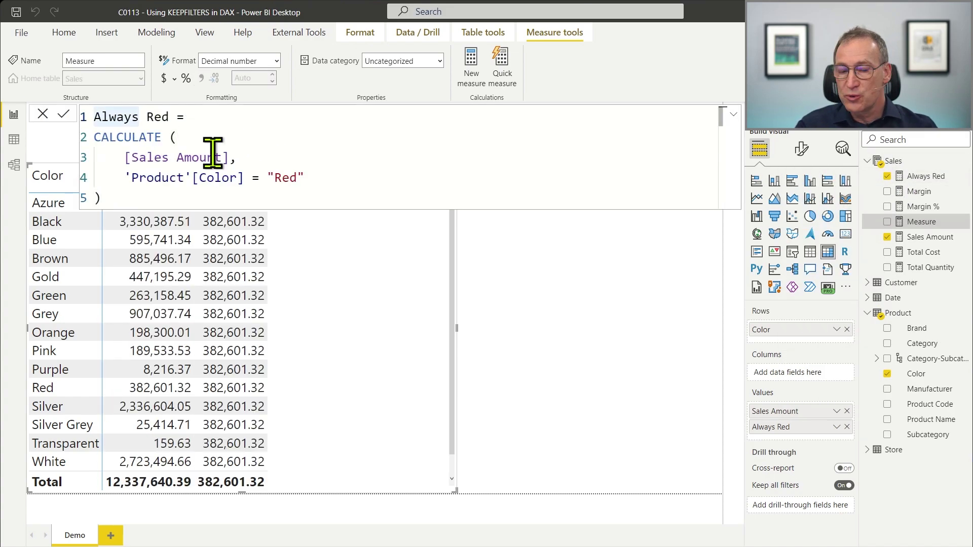
pyautogui.write('Onl')
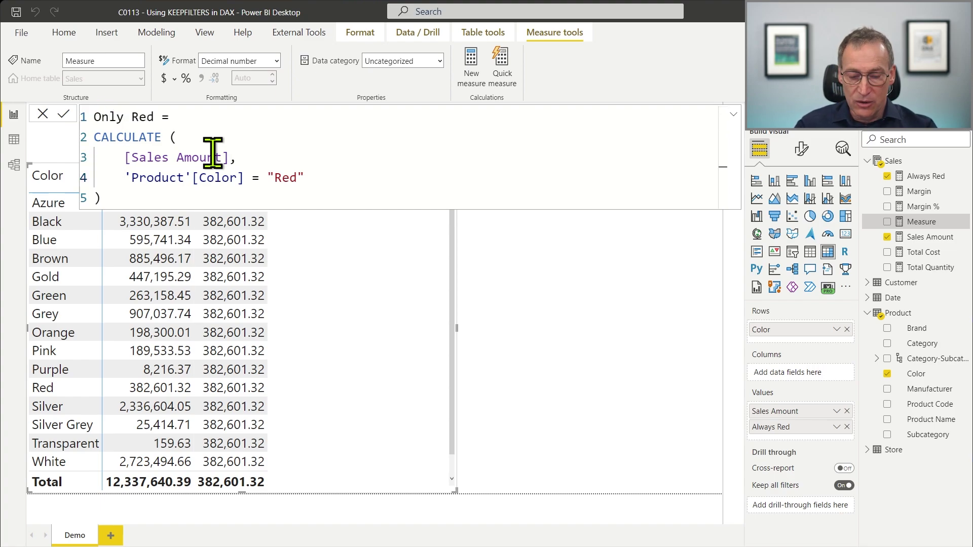
# - Wrap the 'Product'[Color] = "Red" filter in KEEPFILTERS ( ) and commit the Only Red measure
pyautogui.write('KEEPFILTERS ( ')
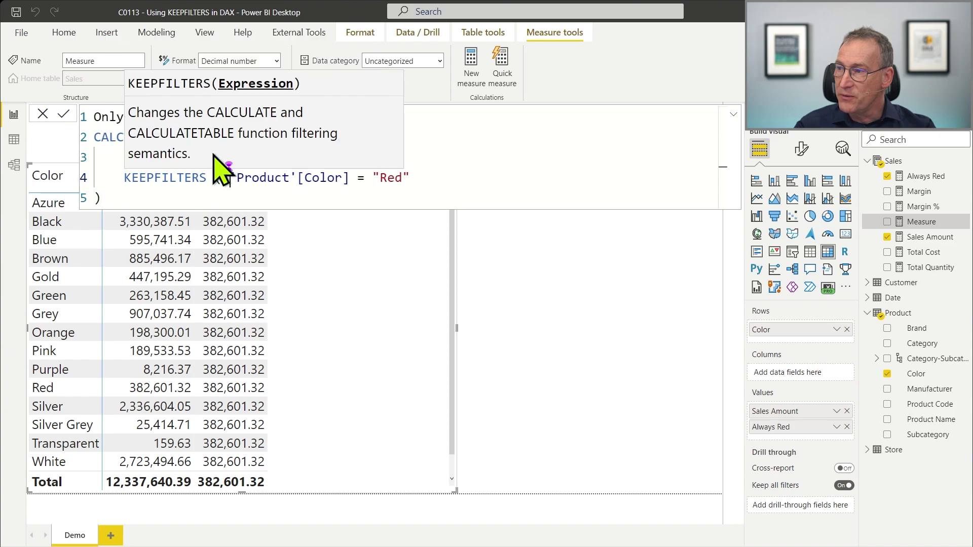
pyautogui.write(')')
pyautogui.press('Down')
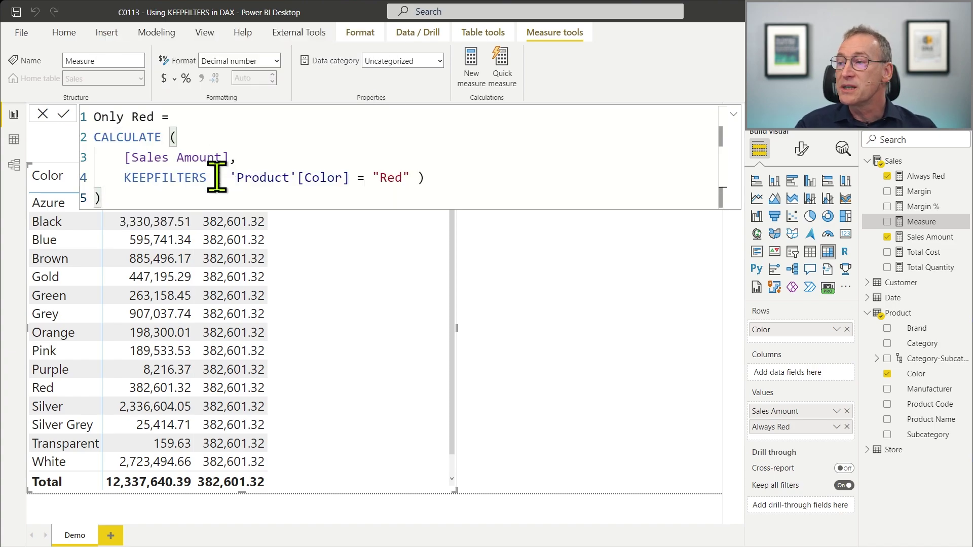
pyautogui.moveTo(247, 180); pyautogui.dragTo(409, 178)
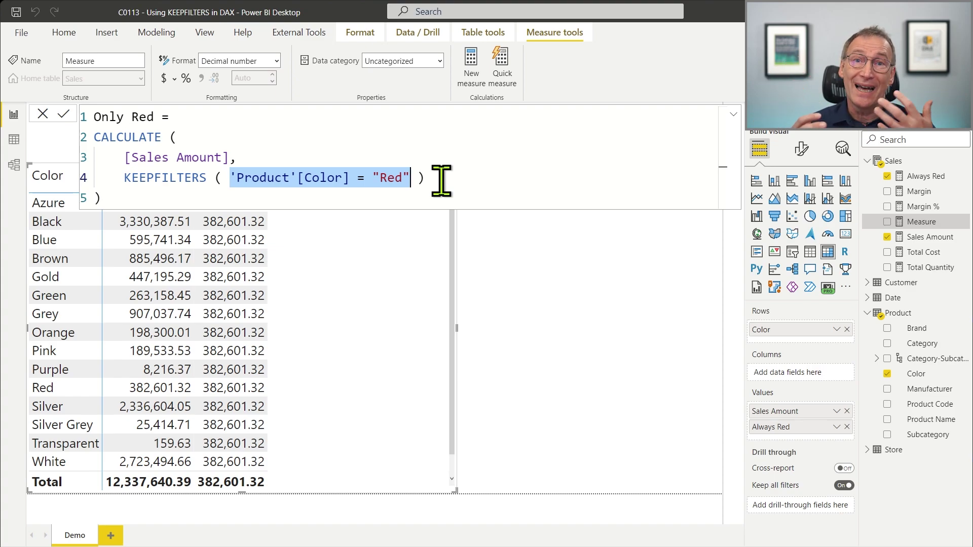
pyautogui.press('Return')
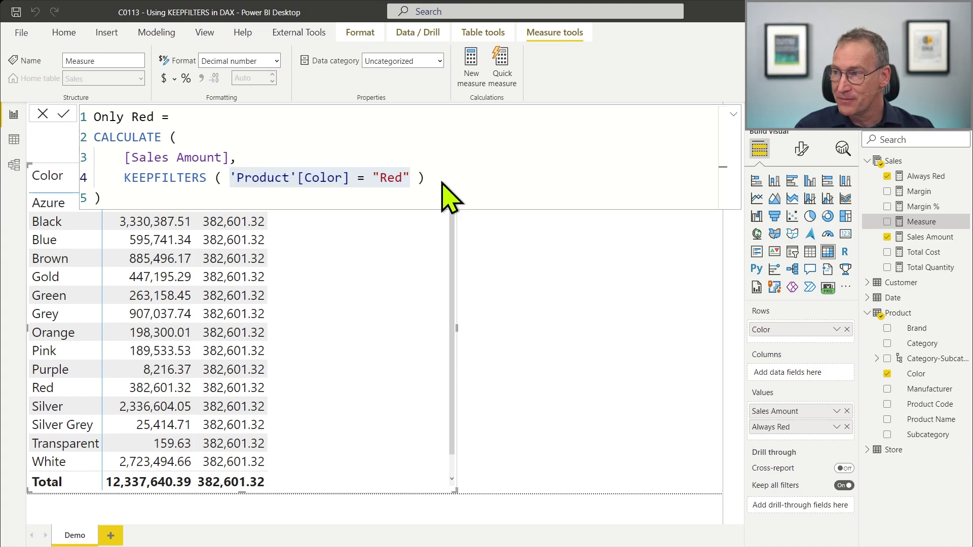
# - Format Only Red as a decimal number and add it to the matrix values
pyautogui.click(277, 60)
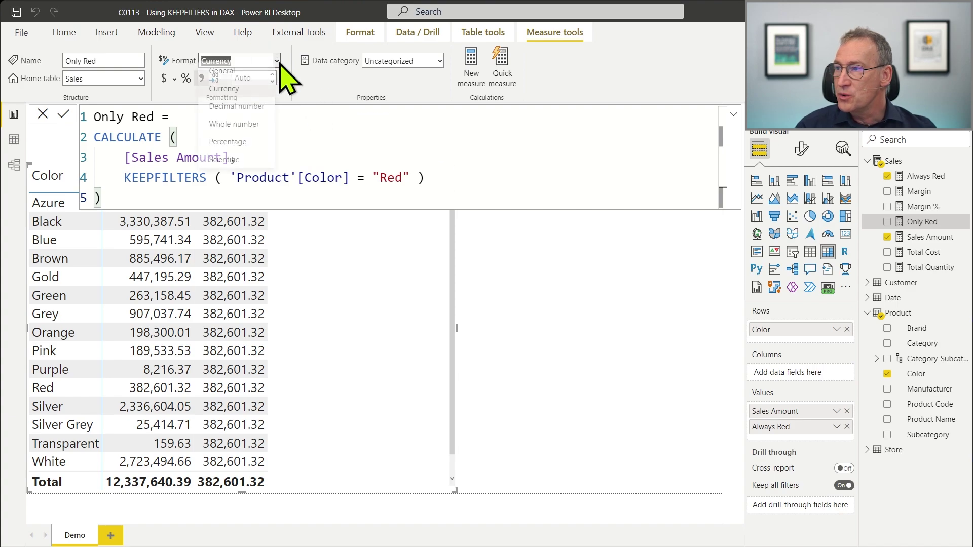
pyautogui.press('Escape')
pyautogui.moveTo(923, 222); pyautogui.dragTo(355, 320)
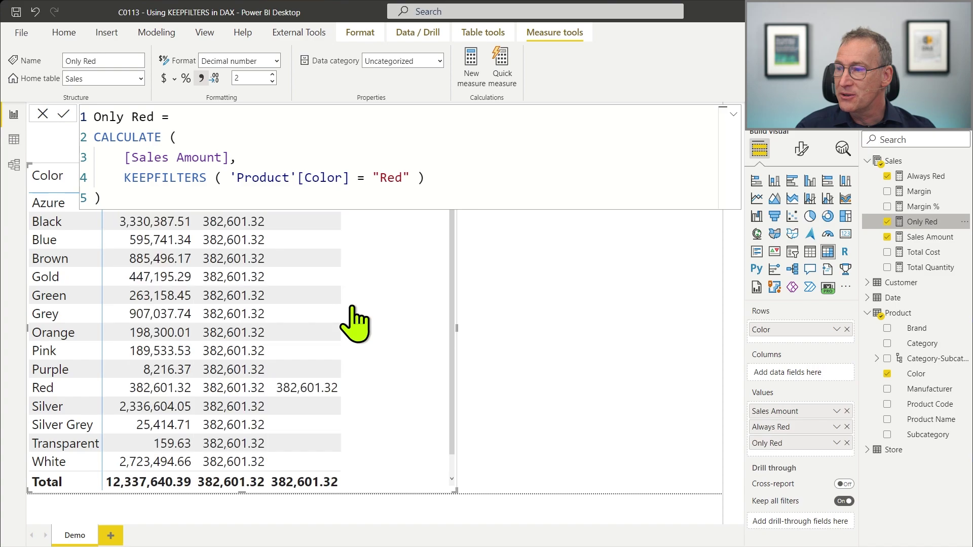
# - Close the formula editor and widen the matrix toward the edge of the report page
pyautogui.click(554, 409)
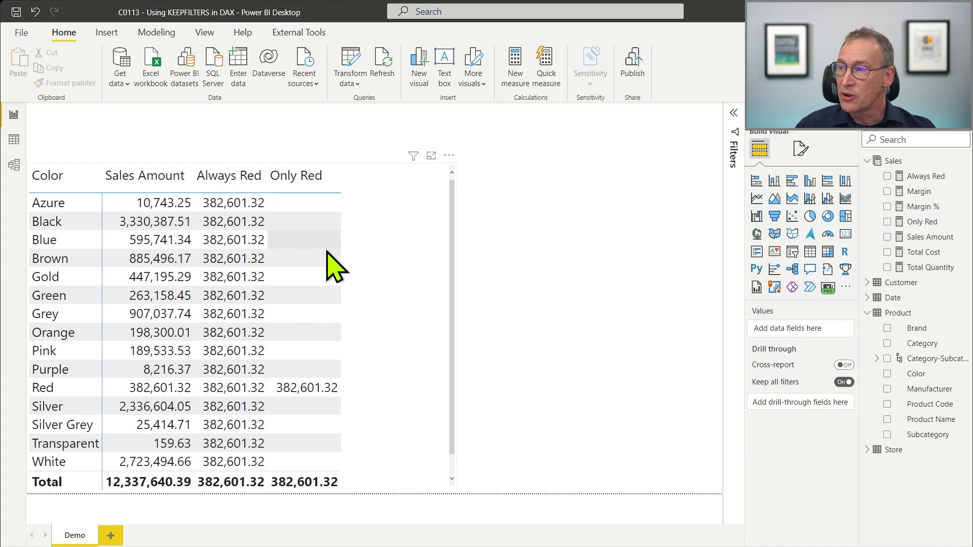
pyautogui.click(424, 384)
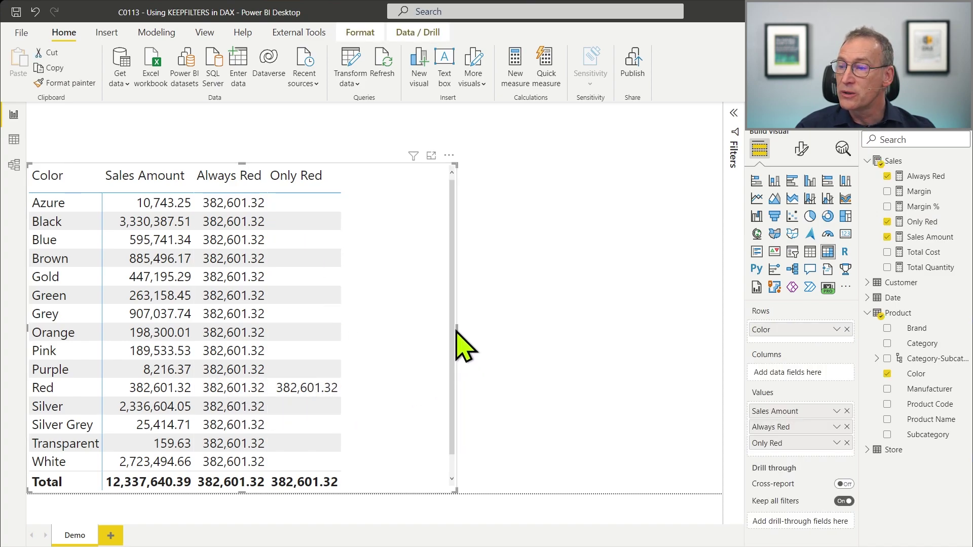
pyautogui.moveTo(462, 331); pyautogui.dragTo(691, 341)
pyautogui.click(691, 341)
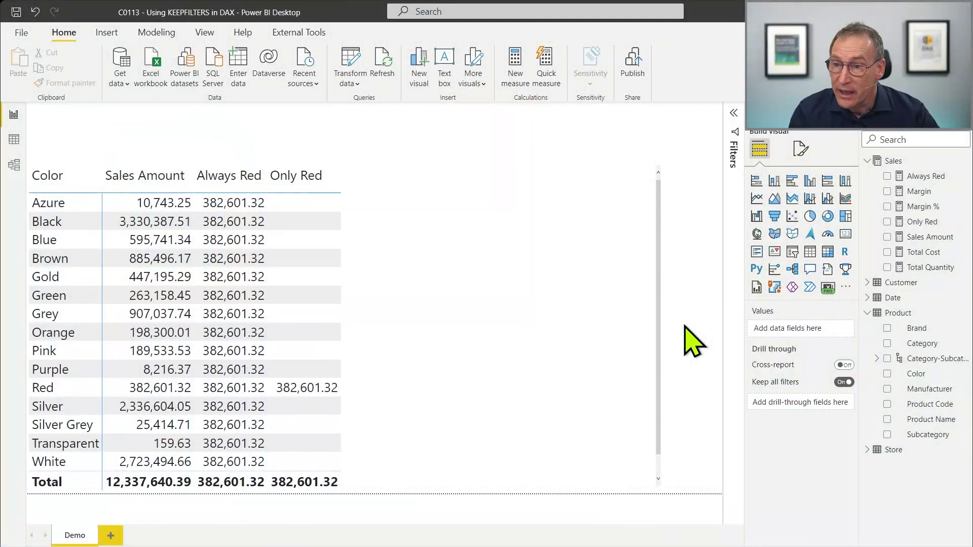
pyautogui.click(609, 341)
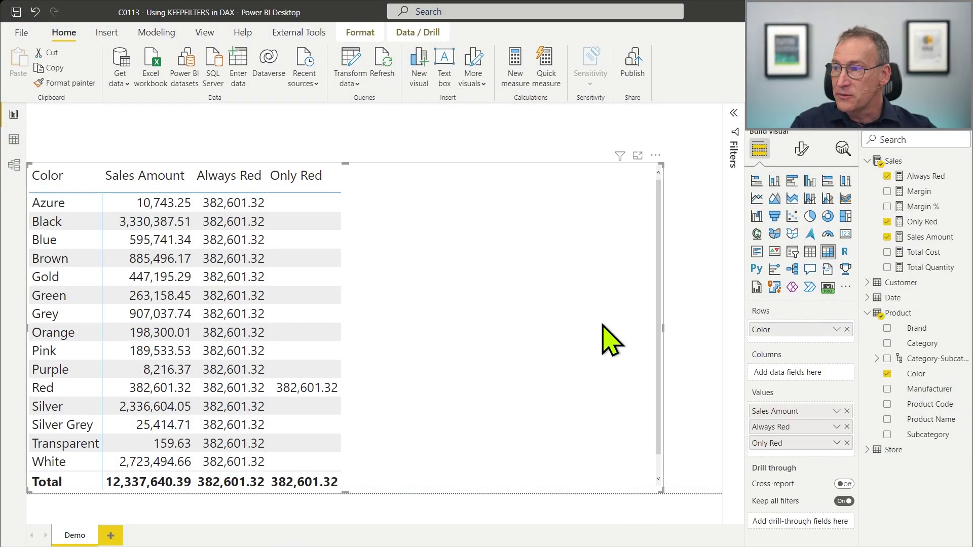
# - Copy the complete Only Red formula and paste it into a new measure in the Sales table
pyautogui.click(931, 223)
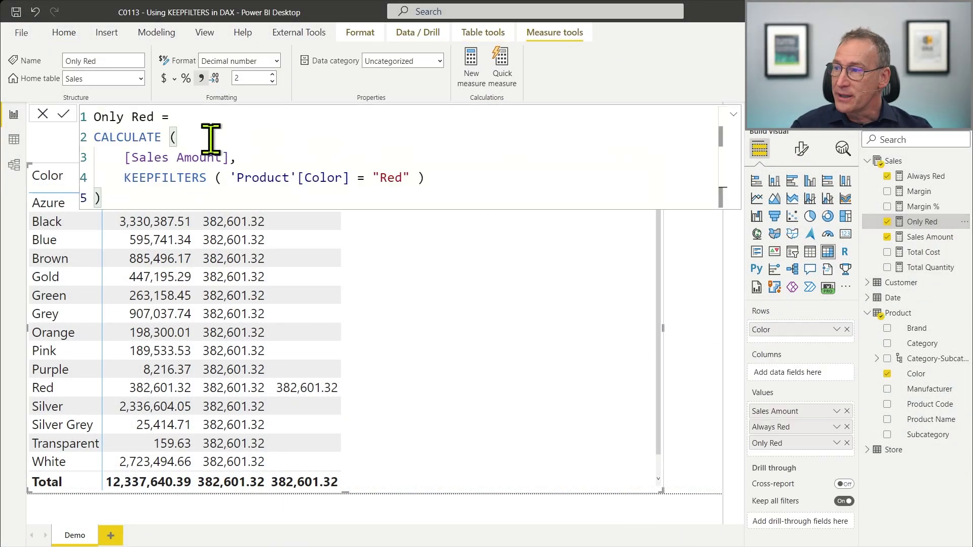
pyautogui.moveTo(135, 205); pyautogui.dragTo(76, 108)
pyautogui.hotkey('ctrl', 'c')
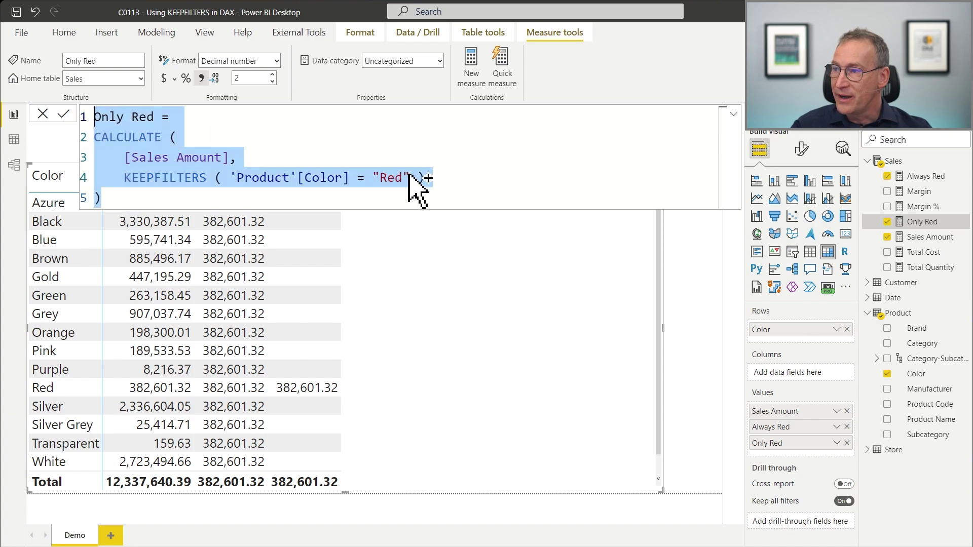
pyautogui.press('Escape')
pyautogui.rightClick(938, 161)
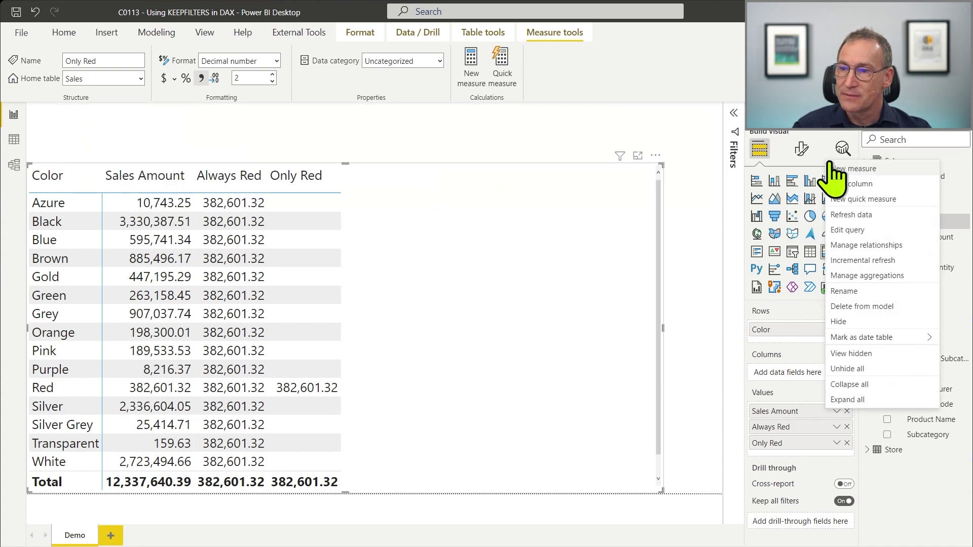
pyautogui.click(855, 170)
pyautogui.hotkey('ctrl', 'v')
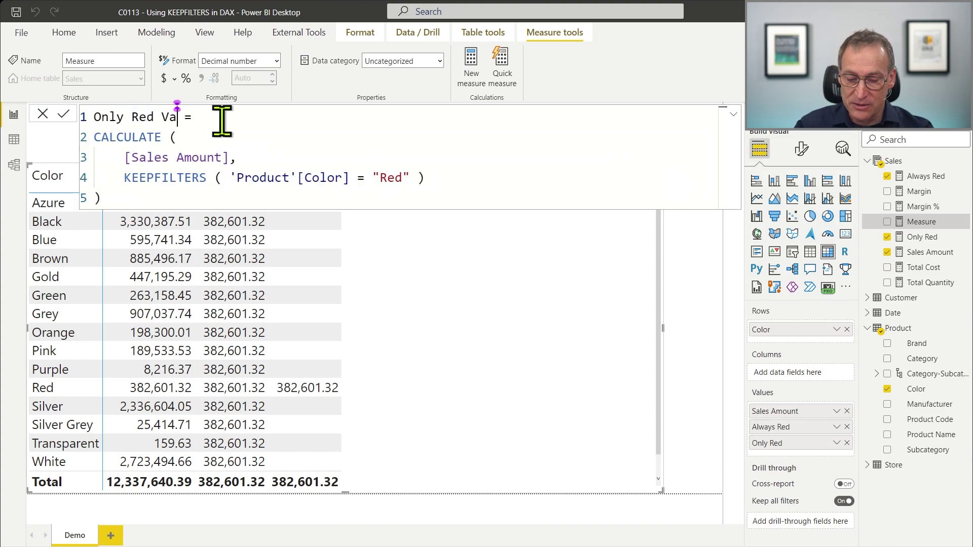
# - Name the new measure Only Red Values and remove the KEEPFILTERS wrapper from its 'Product'[Color] = "Red" filter
pyautogui.hotkey('shift', 'Home')
pyautogui.hotkey('shift', 'Right')
pyautogui.hotkey('shift', 'Right')
pyautogui.hotkey('shift', 'Right')
pyautogui.press('Delete')
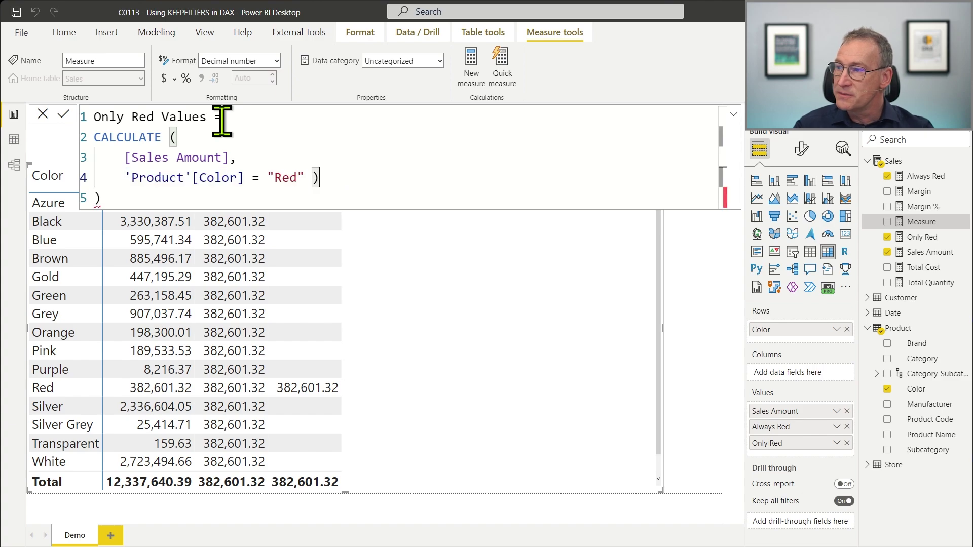
# - Add VALUES ( 'Product'[Color] ) on its own line as a second filter argument of CALCULATE in Only Red Values
pyautogui.write(',')
pyautogui.hotkey('shift', 'Return')
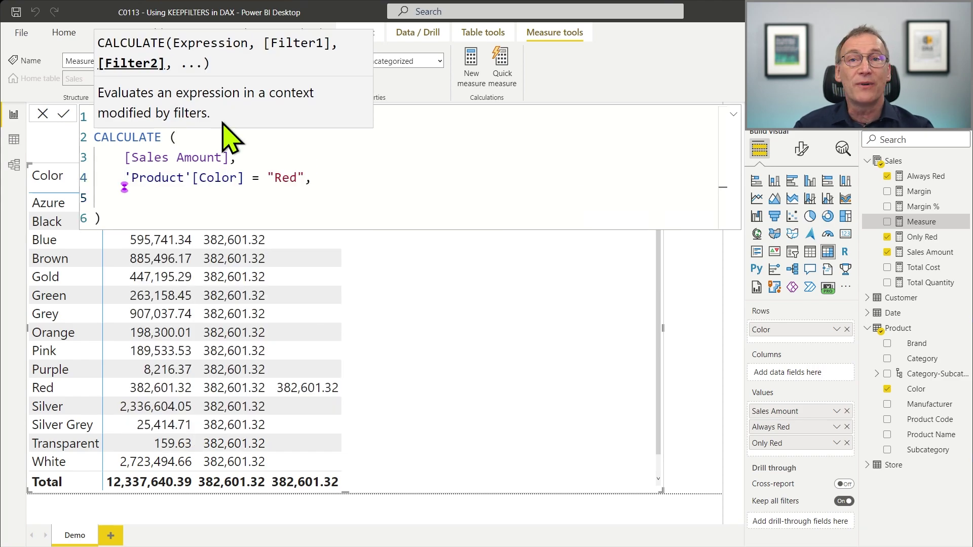
pyautogui.write('V')
pyautogui.write('S ( Pro')
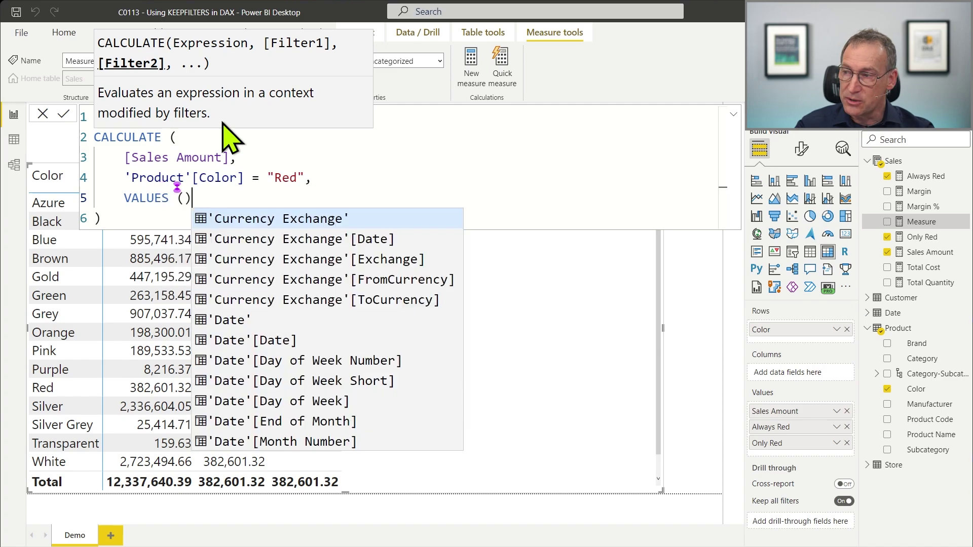
pyautogui.press('Down')
pyautogui.press('Down')
pyautogui.press('Down')
pyautogui.press('Down')
pyautogui.press('Tab')
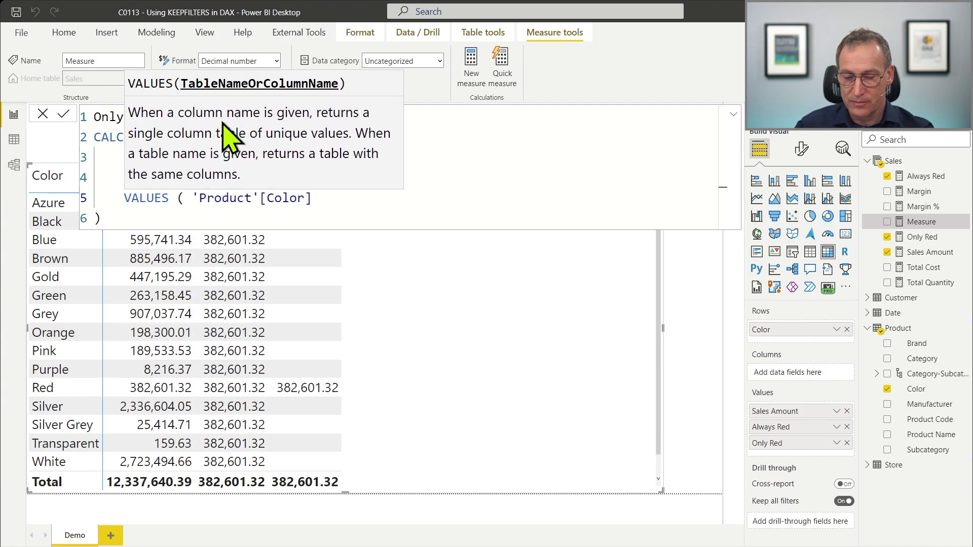
pyautogui.write(')')
# - Examine the VALUES ( 'Product'[Color] ) filter argument in the Only Red Values formula
pyautogui.press('Home')
pyautogui.hotkey('shift', 'Down')
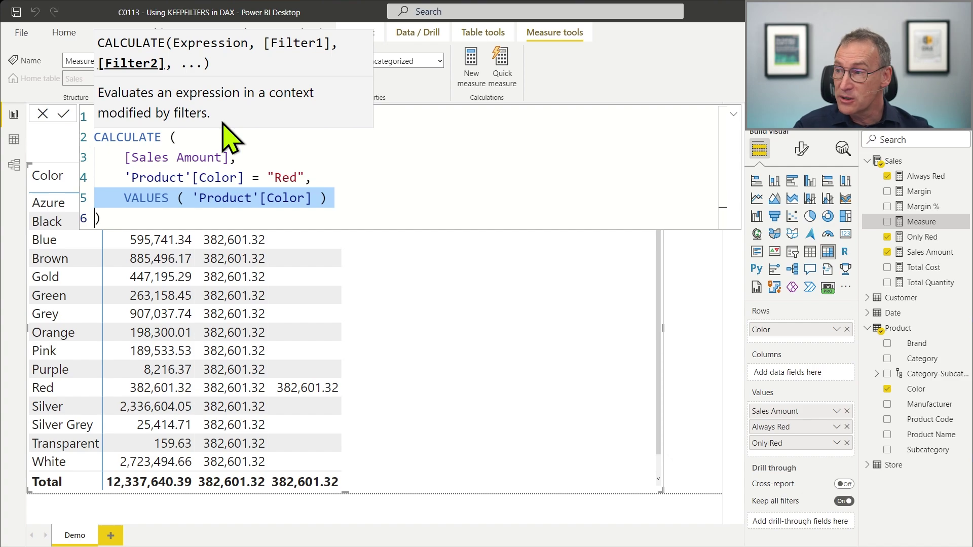
pyautogui.click(250, 217)
pyautogui.moveTo(125, 199); pyautogui.dragTo(351, 202)
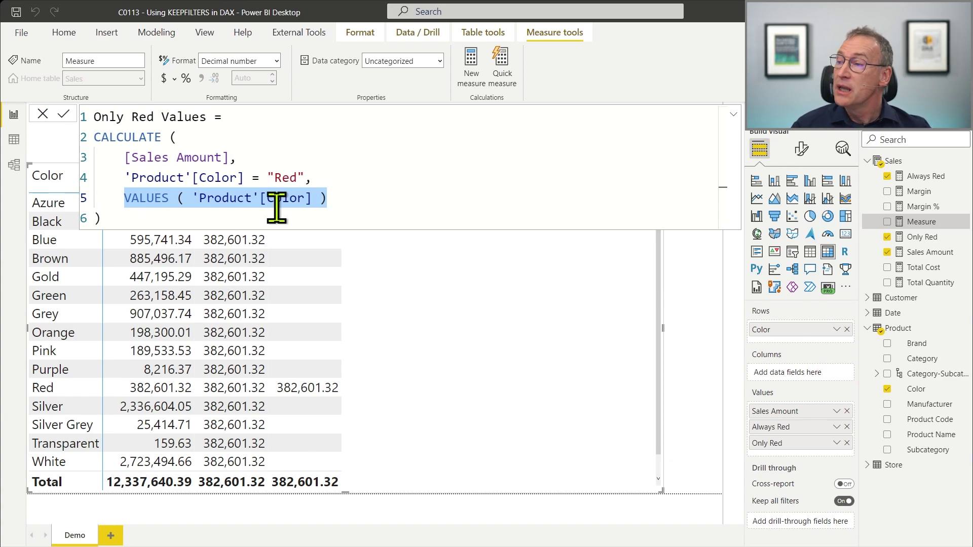
pyautogui.click(237, 216)
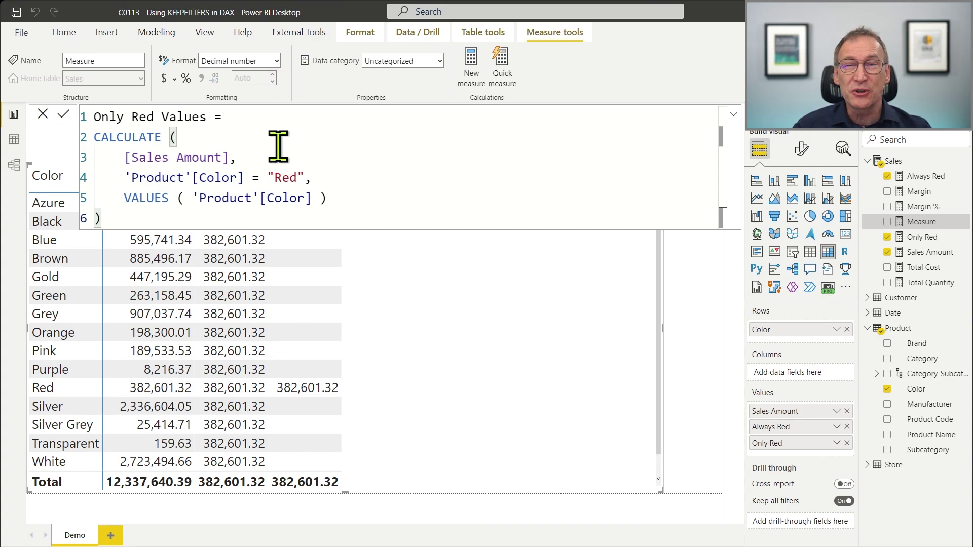
pyautogui.moveTo(124, 199); pyautogui.dragTo(334, 200)
pyautogui.click(356, 201)
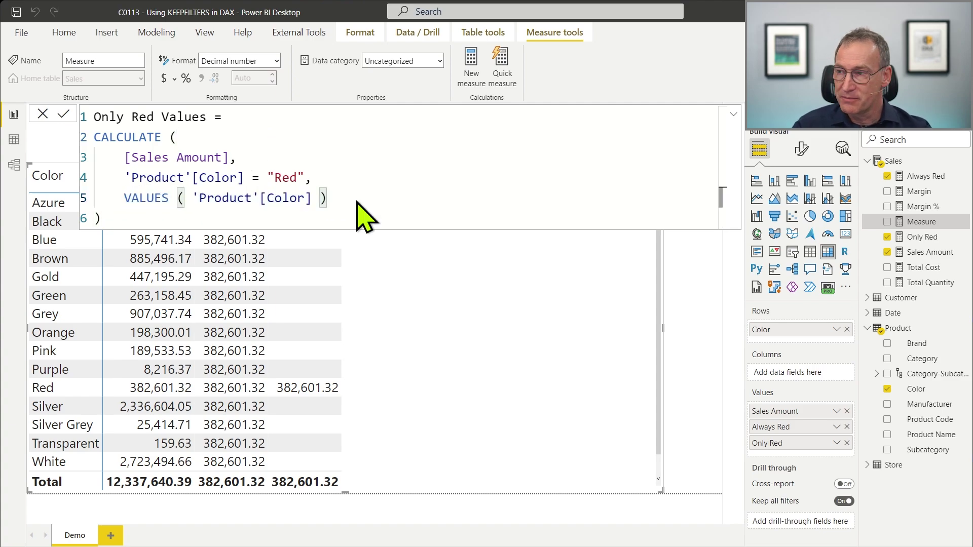
# - Commit Only Red Values, format it as a decimal number, and add it to the matrix values
pyautogui.press('Return')
pyautogui.click(277, 61)
pyautogui.click(249, 112)
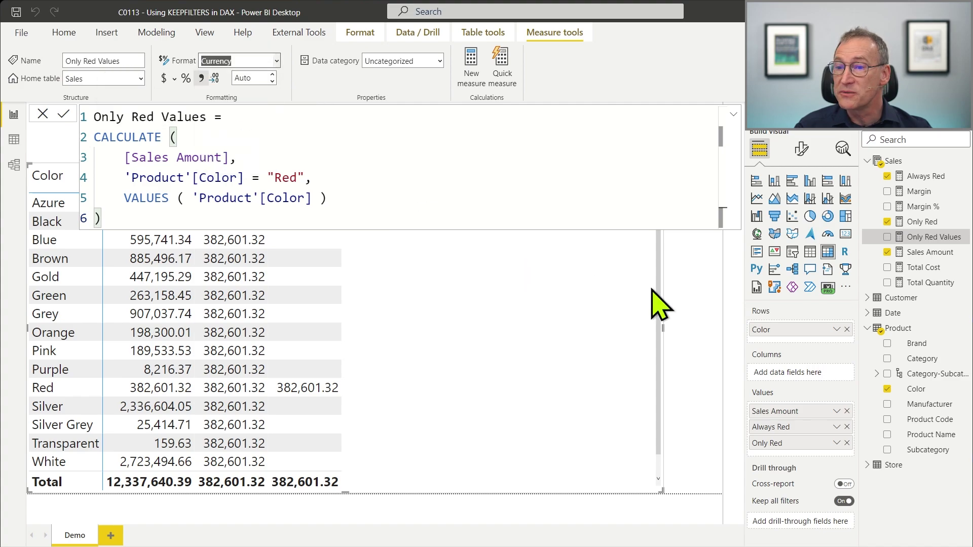
pyautogui.moveTo(933, 238); pyautogui.dragTo(510, 357)
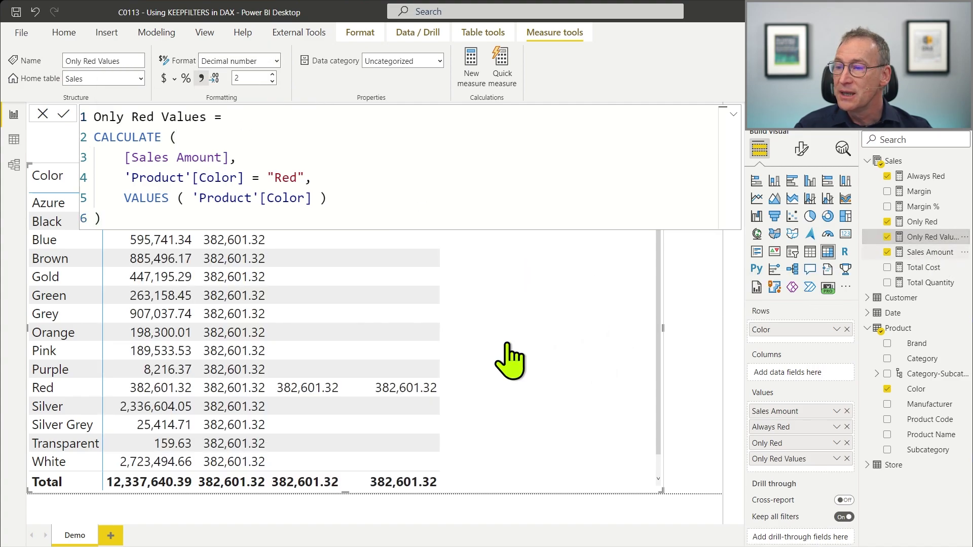
pyautogui.click(705, 425)
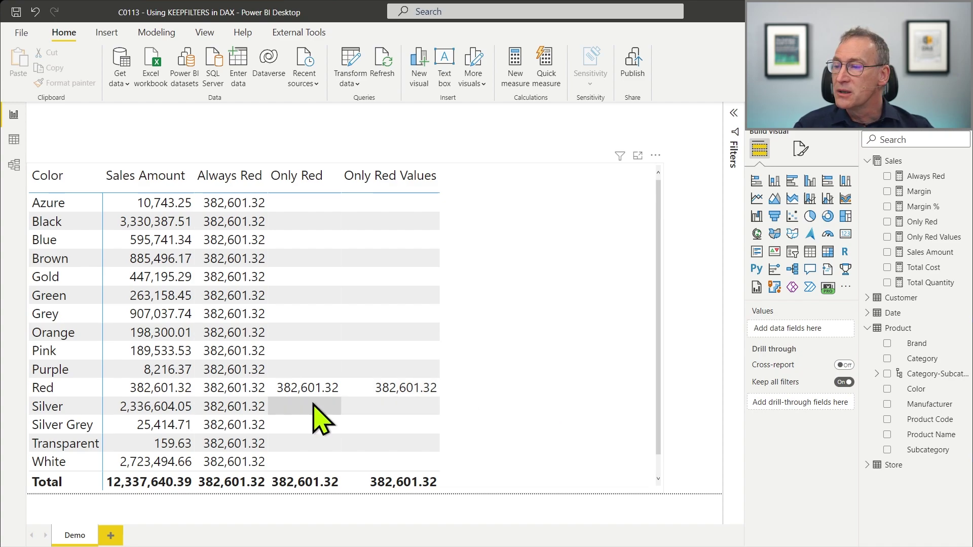
# - Compare the formulas of the Only Red and Only Red Values measures
pyautogui.click(550, 365)
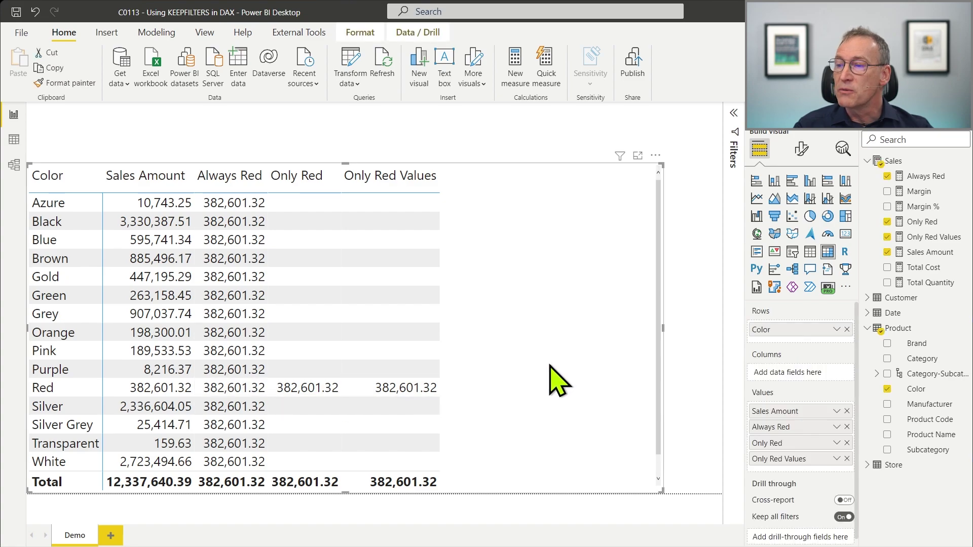
pyautogui.click(931, 222)
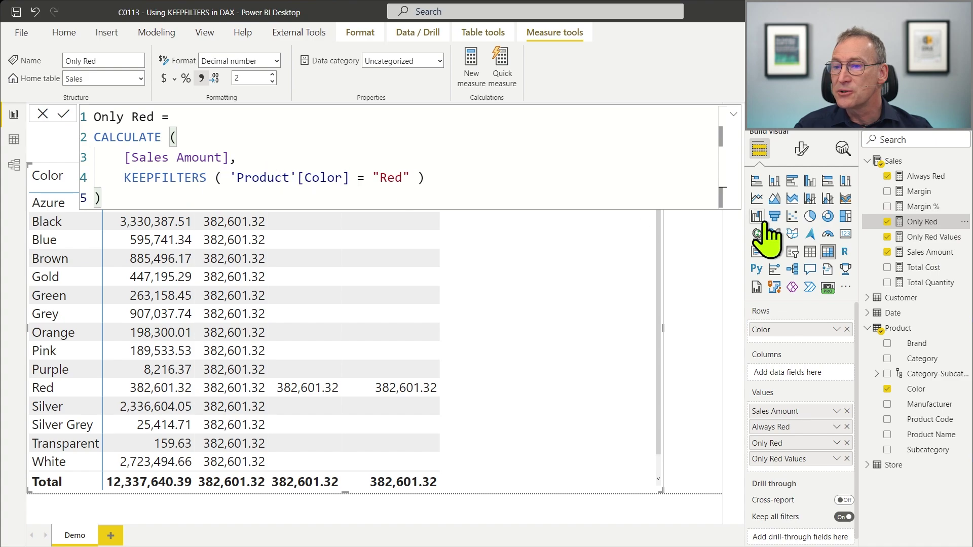
pyautogui.click(933, 237)
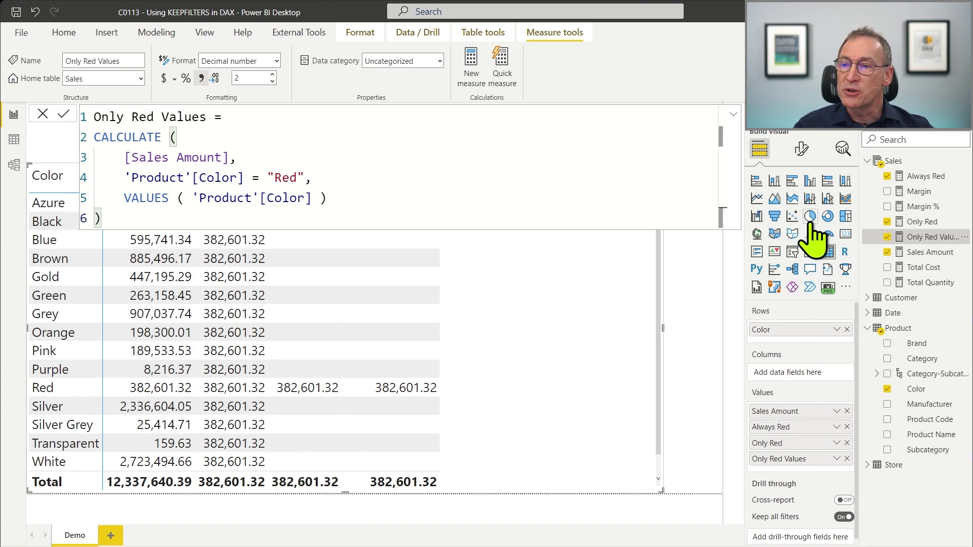
# - Copy the complete Only Red formula and insert it into another new measure in the Sales table
pyautogui.click(921, 222)
pyautogui.click(312, 161)
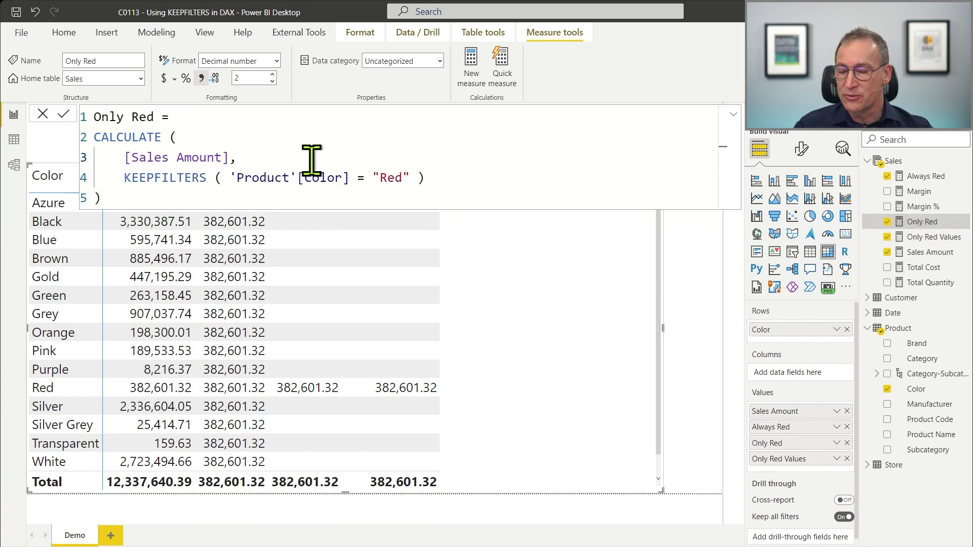
pyautogui.hotkey('ctrl', 'a')
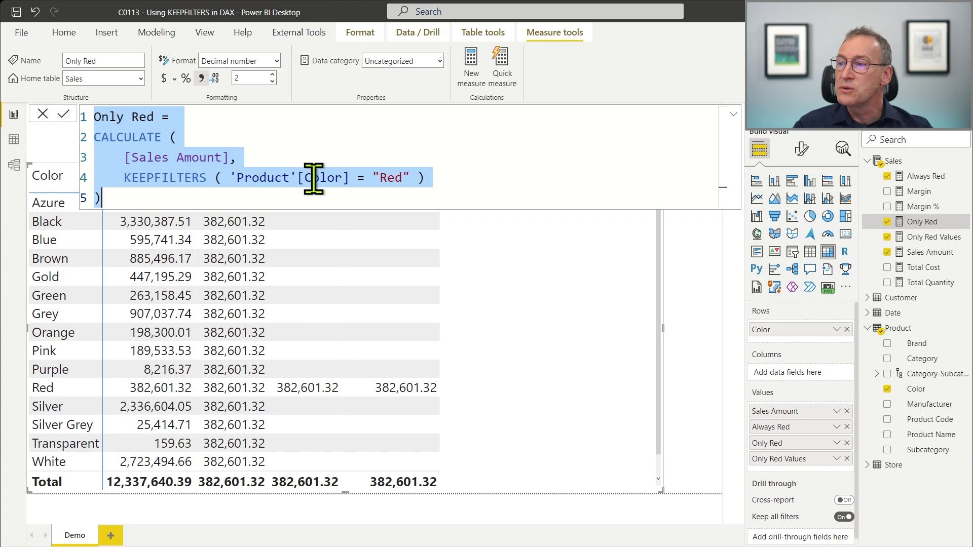
pyautogui.click(304, 178)
pyautogui.moveTo(231, 178); pyautogui.dragTo(405, 178)
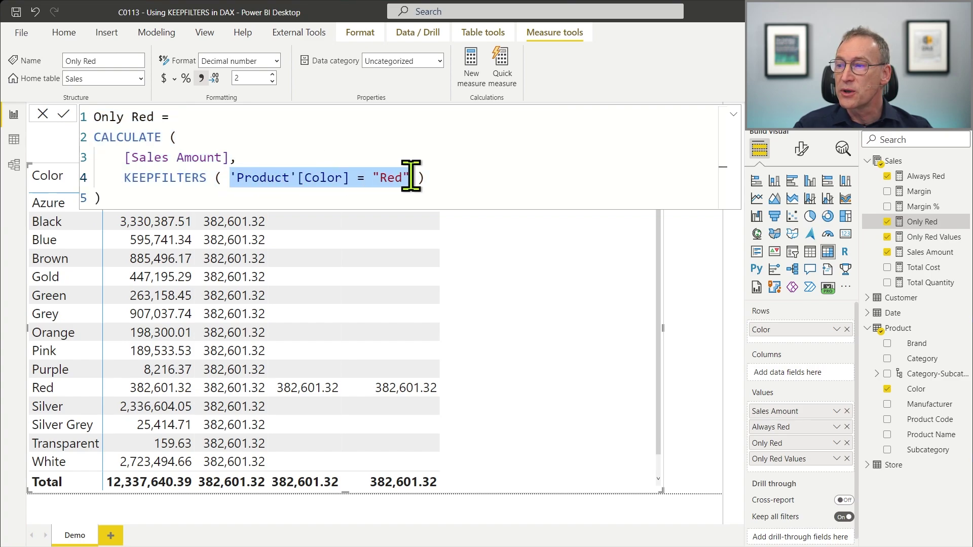
pyautogui.click(417, 137)
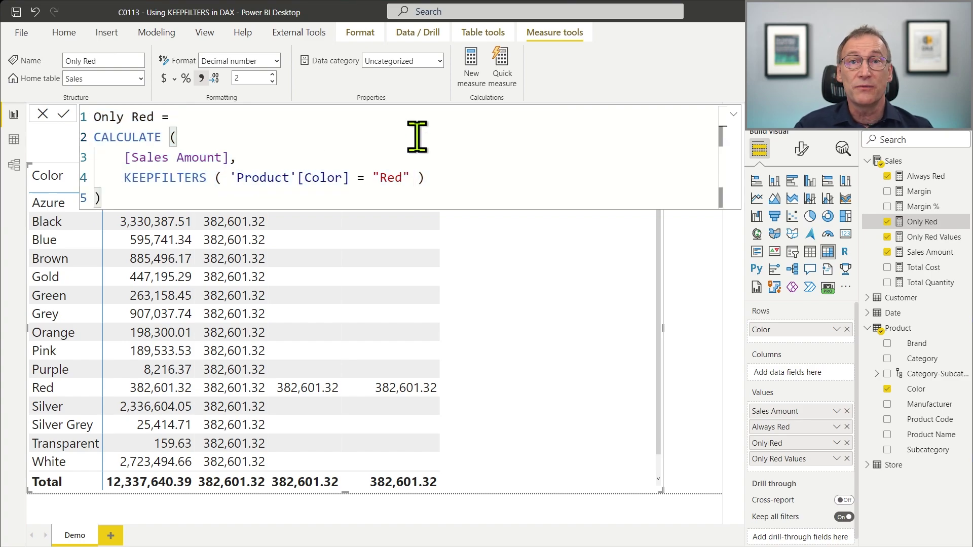
pyautogui.press('Escape')
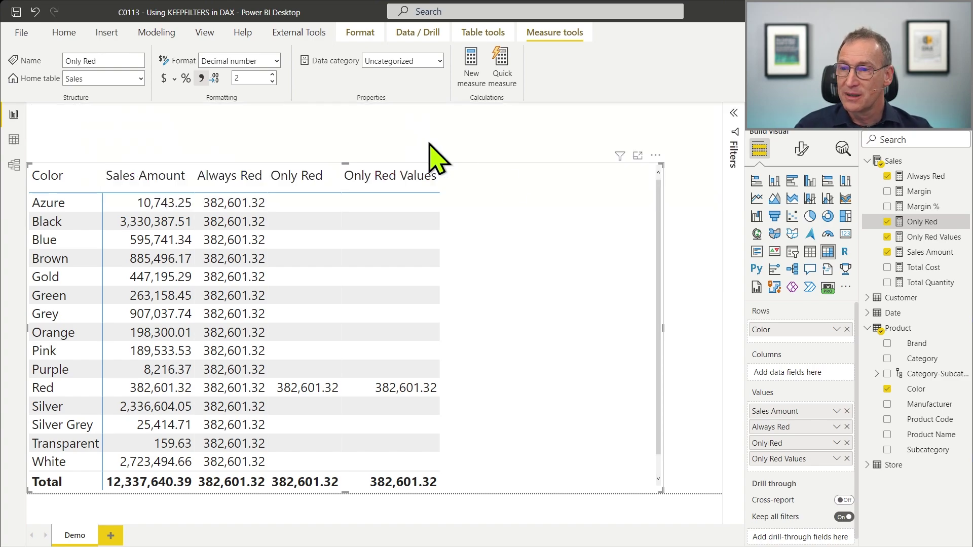
pyautogui.rightClick(915, 161)
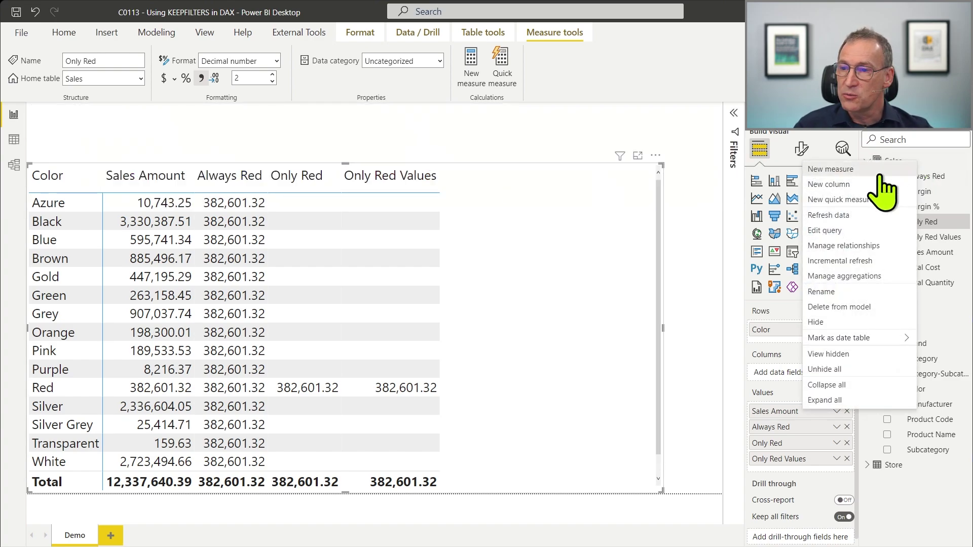
pyautogui.click(881, 171)
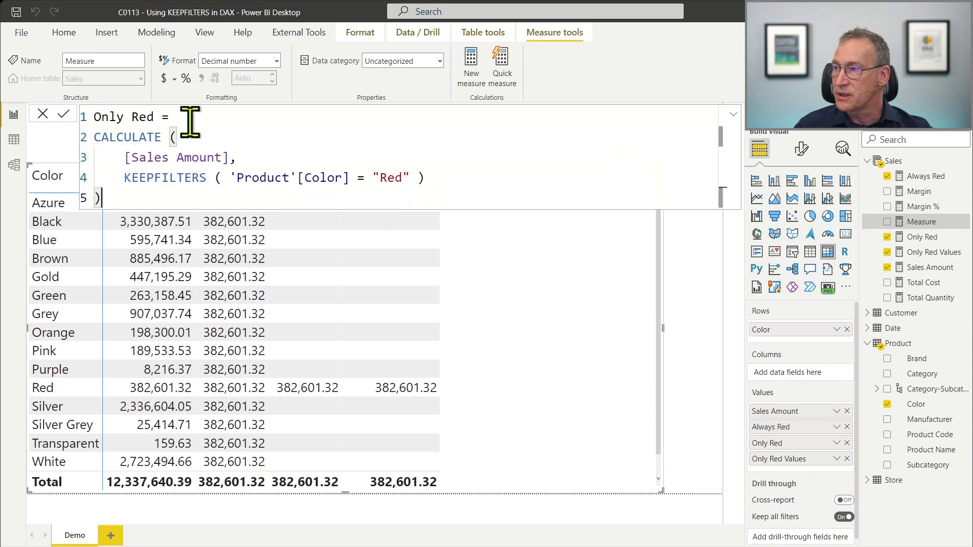
# - Name the new measure Only Red Values Ext and replace the KEEPFILTERS wrapper around its color filter with an opening FILTER call
pyautogui.click(163, 118)
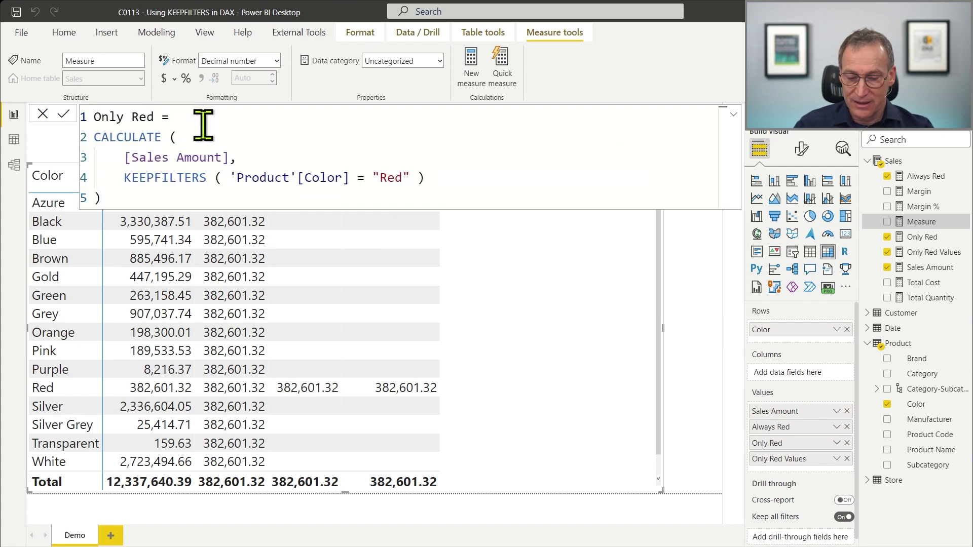
pyautogui.press('Down')
pyautogui.press('Down')
pyautogui.press('Down')
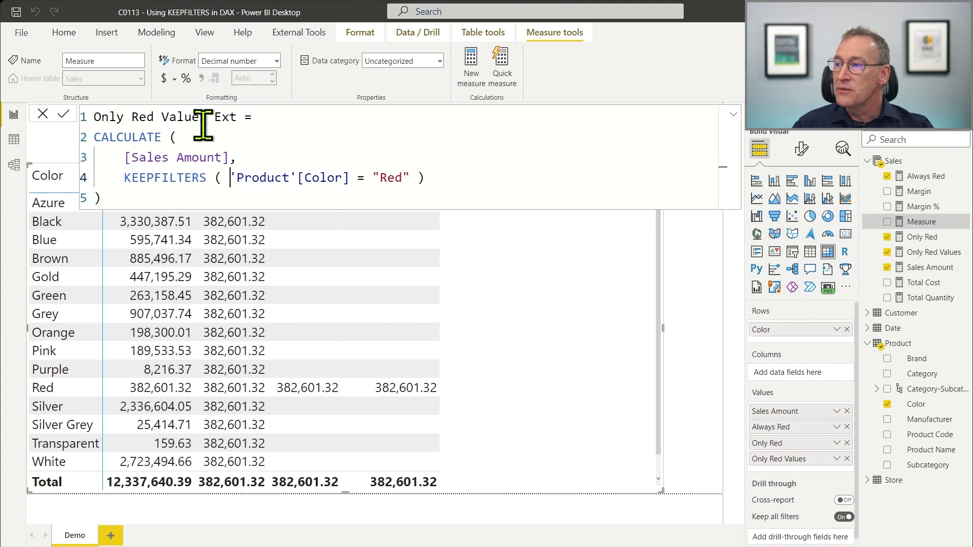
pyautogui.hotkey('shift', 'Home')
pyautogui.press('BackSpace')
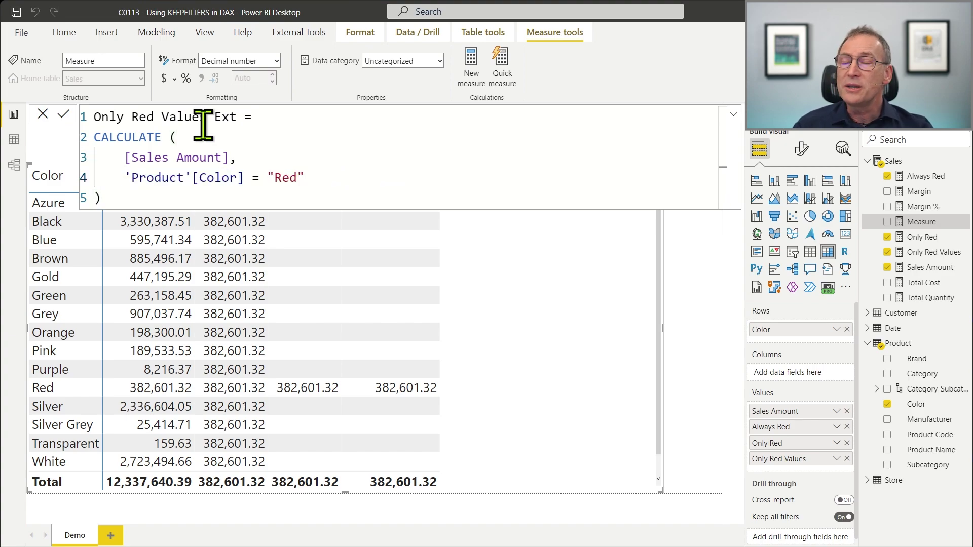
pyautogui.write('FILTERT (')
pyautogui.press('Left')
pyautogui.press('BackSpace')
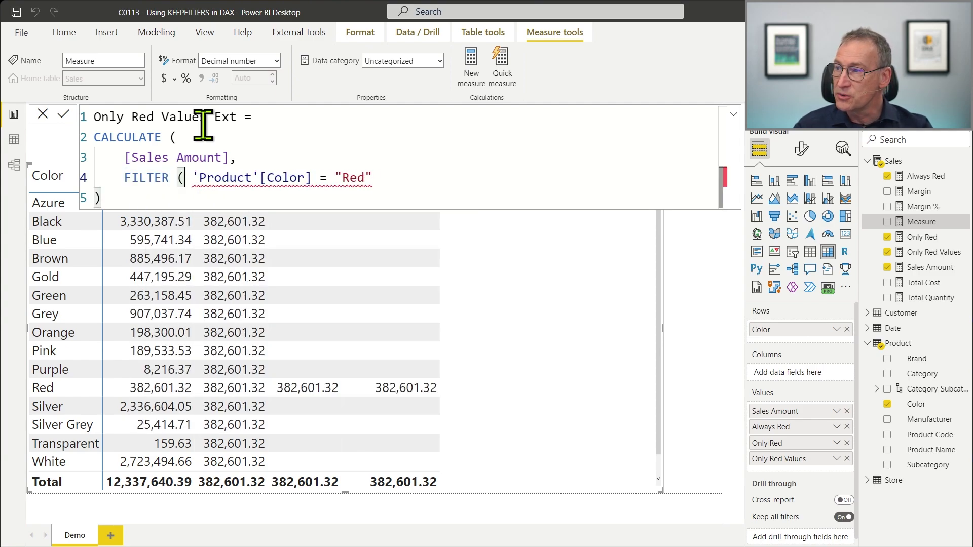
# - Insert ALL ( 'Product'[Color] ) as the table argument before the "Red" condition, then close FILTER and commit Only Red Values Ext
pyautogui.hotkey('shift', 'Return')
pyautogui.hotkey('shift', 'Return')
pyautogui.write('ALL ( P')
pyautogui.press('Down')
pyautogui.press('Down')
pyautogui.press('Down')
pyautogui.press('Down')
pyautogui.press('Tab')
pyautogui.write('),')
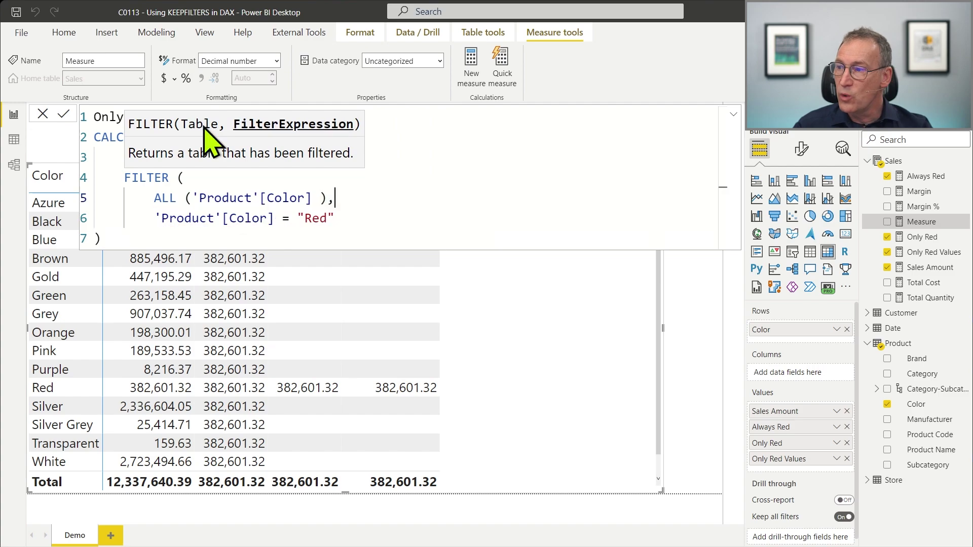
pyautogui.hotkey('shift', 'Return')
pyautogui.write(')')
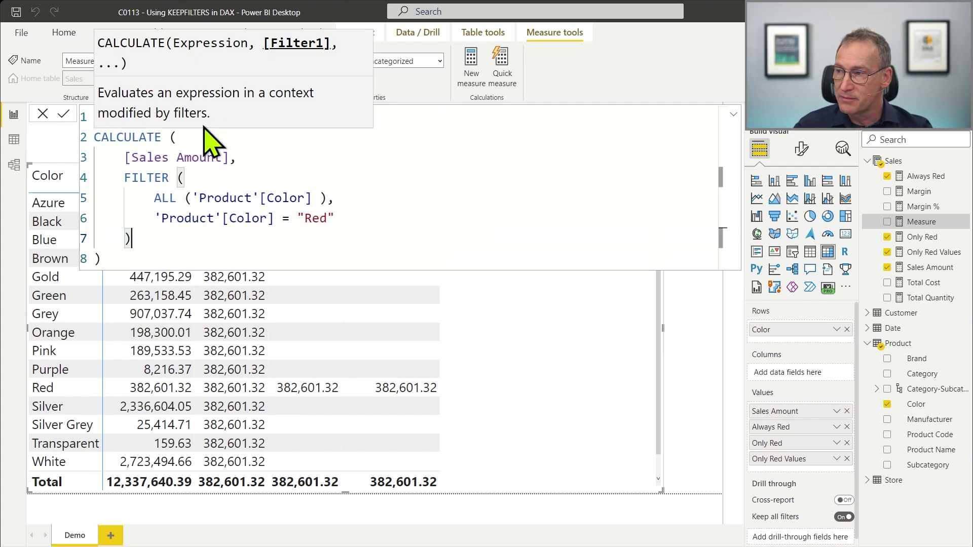
pyautogui.press('Return')
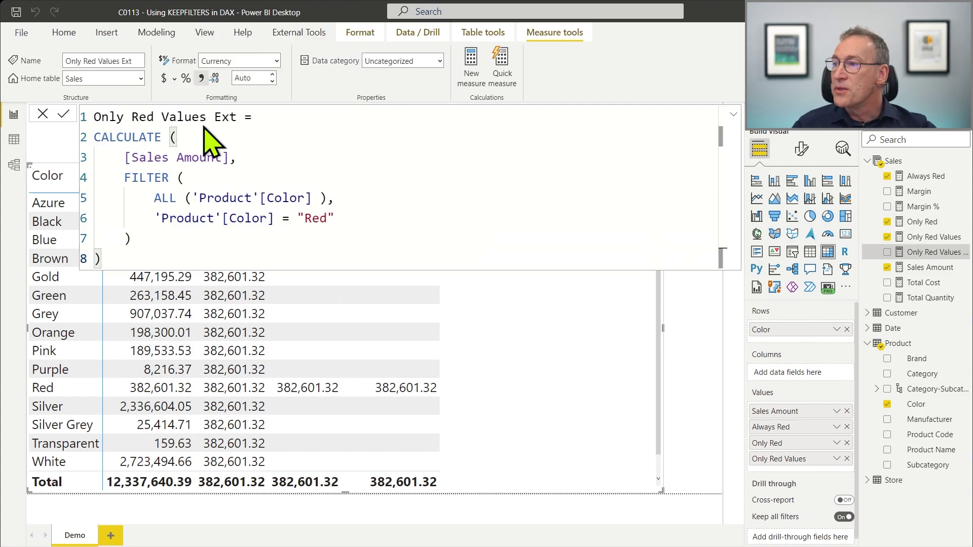
# - Format Only Red Values Ext as a decimal number and add it to the matrix values
pyautogui.click(276, 61)
pyautogui.click(237, 113)
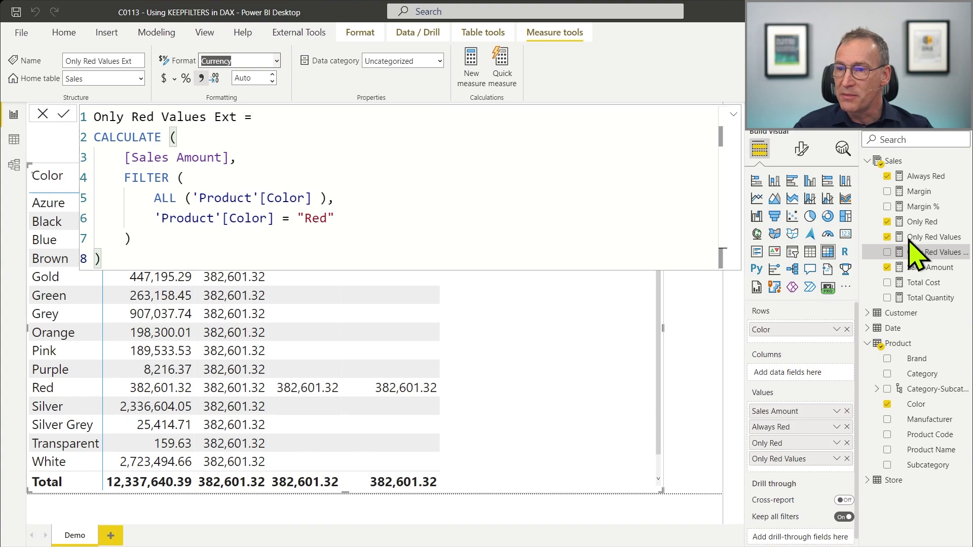
pyautogui.moveTo(942, 255); pyautogui.dragTo(542, 363)
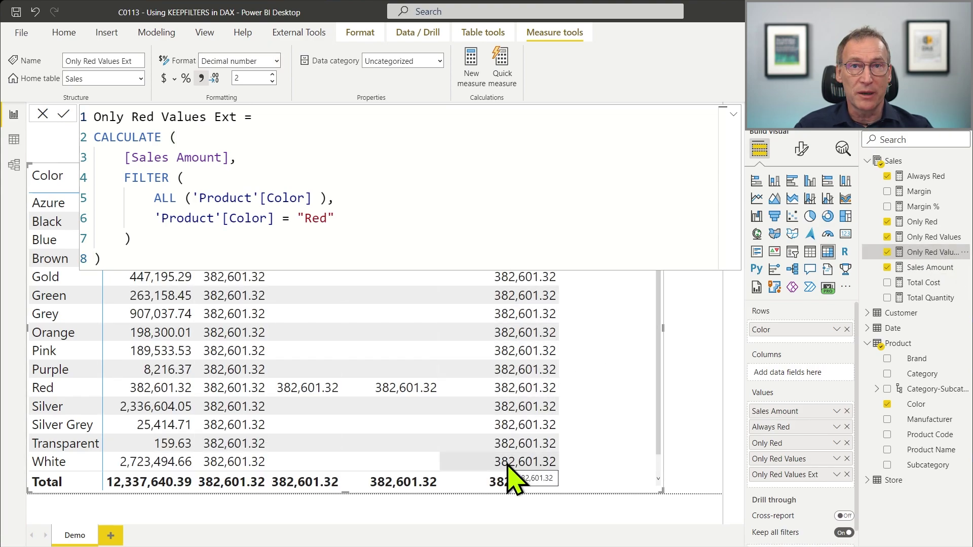
# - Replace ALL with VALUES in the FILTER table argument of Only Red Values Ext and select the whole FILTER expression
pyautogui.doubleClick(165, 199)
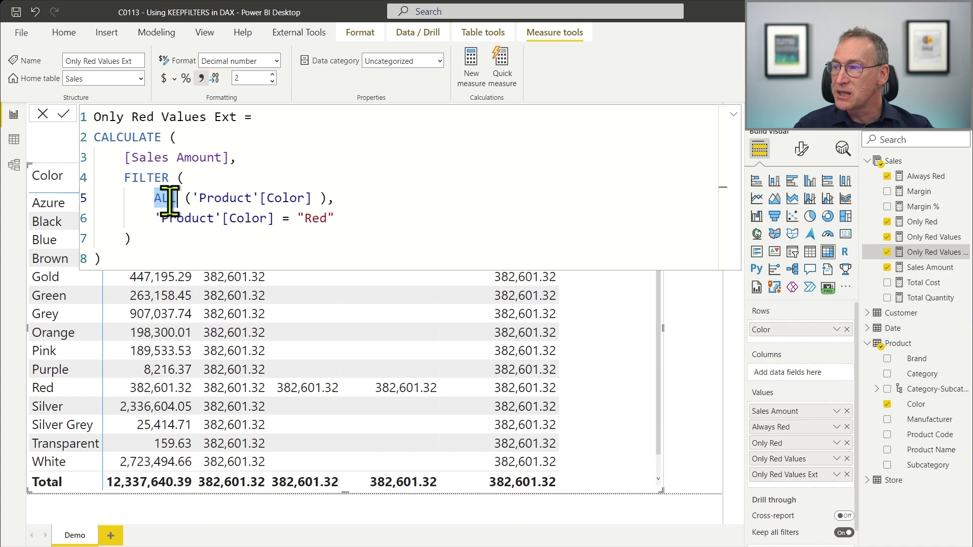
pyautogui.write('VALUES')
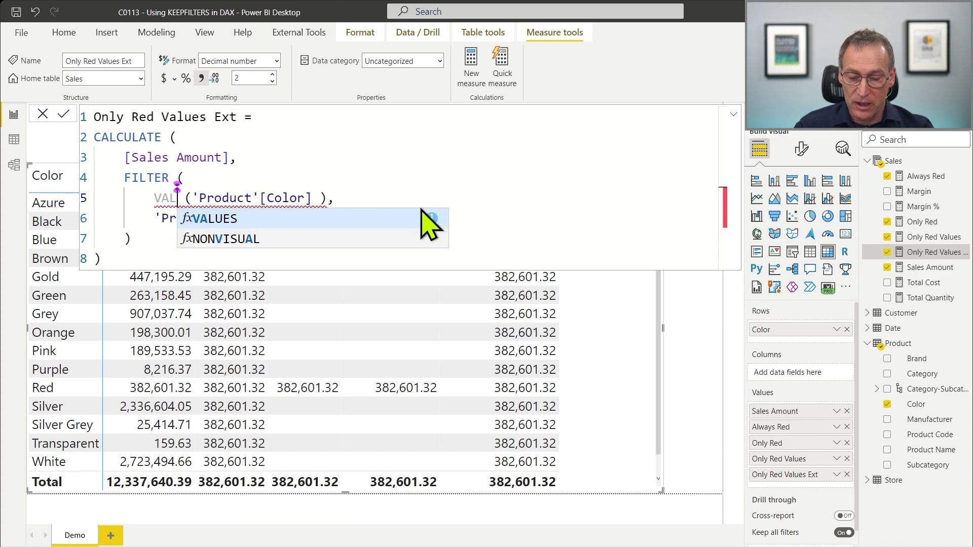
pyautogui.press('End')
pyautogui.hotkey('ctrl', 'End')
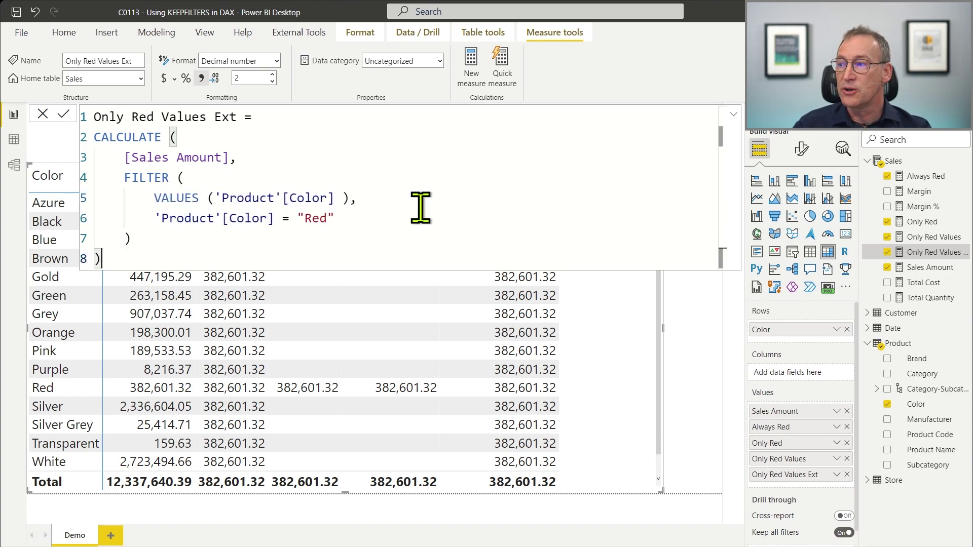
pyautogui.click(152, 198)
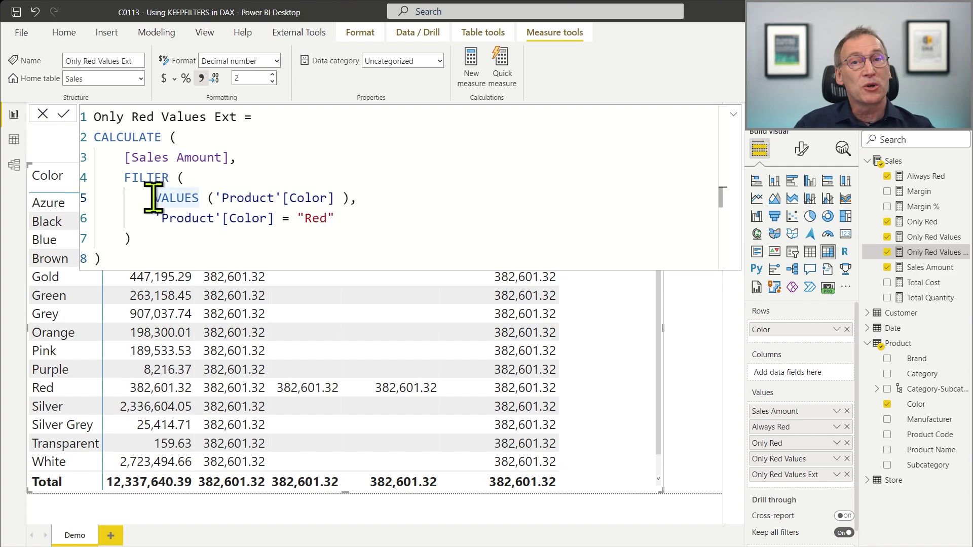
pyautogui.moveTo(178, 239); pyautogui.dragTo(60, 186)
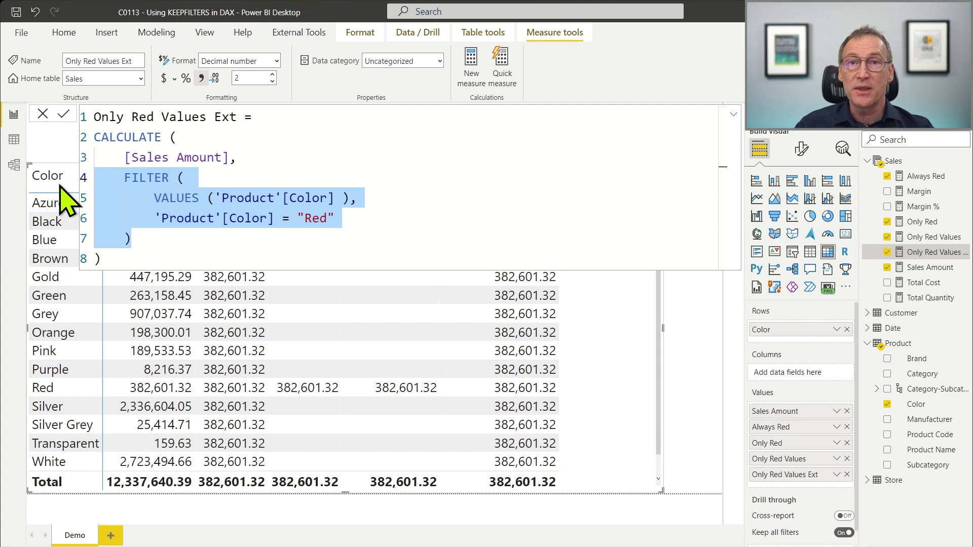
# - Commit Only Red Values Ext with VALUES ( 'Product'[Color] ) as the FILTER table argument and return to the matrix
pyautogui.click(205, 196)
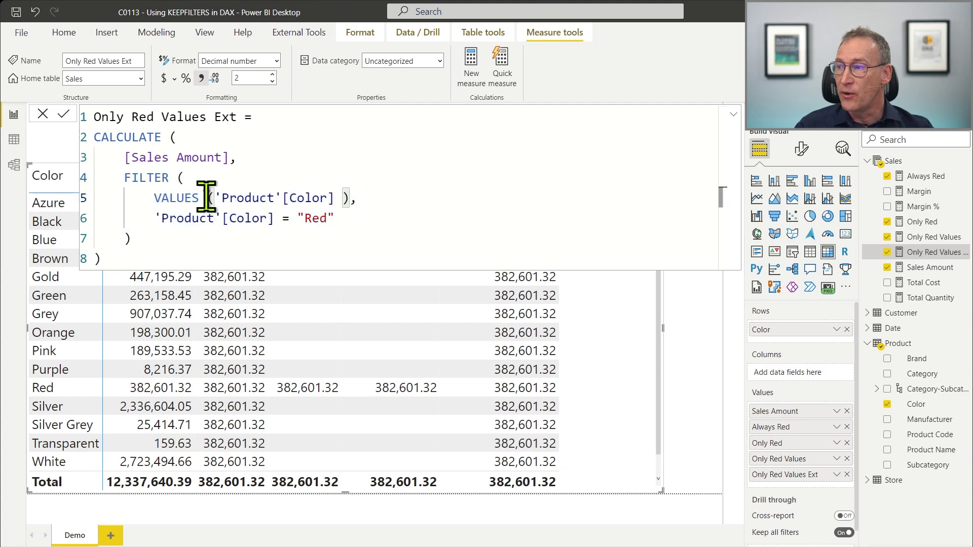
pyautogui.moveTo(161, 198); pyautogui.dragTo(358, 198)
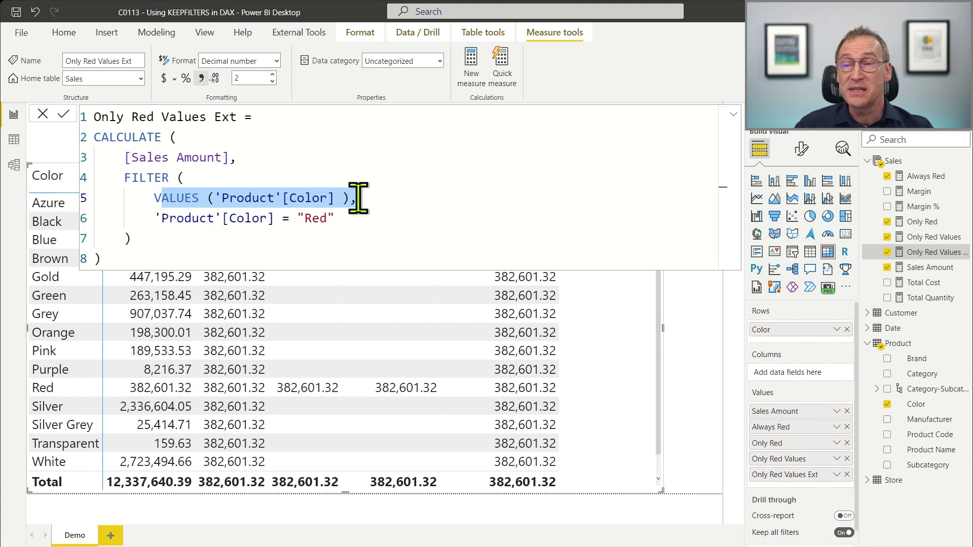
pyautogui.click(352, 222)
pyautogui.click(358, 238)
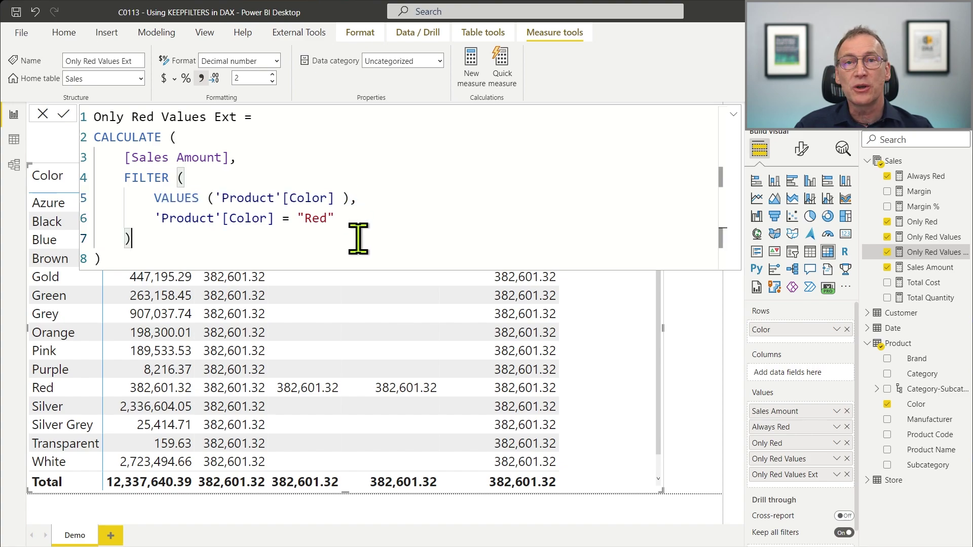
pyautogui.click(182, 259)
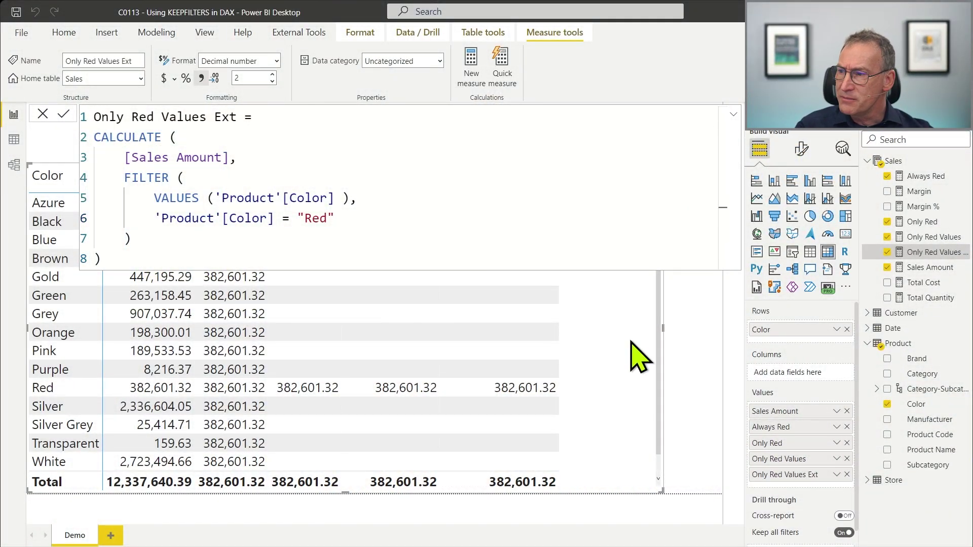
pyautogui.click(554, 278)
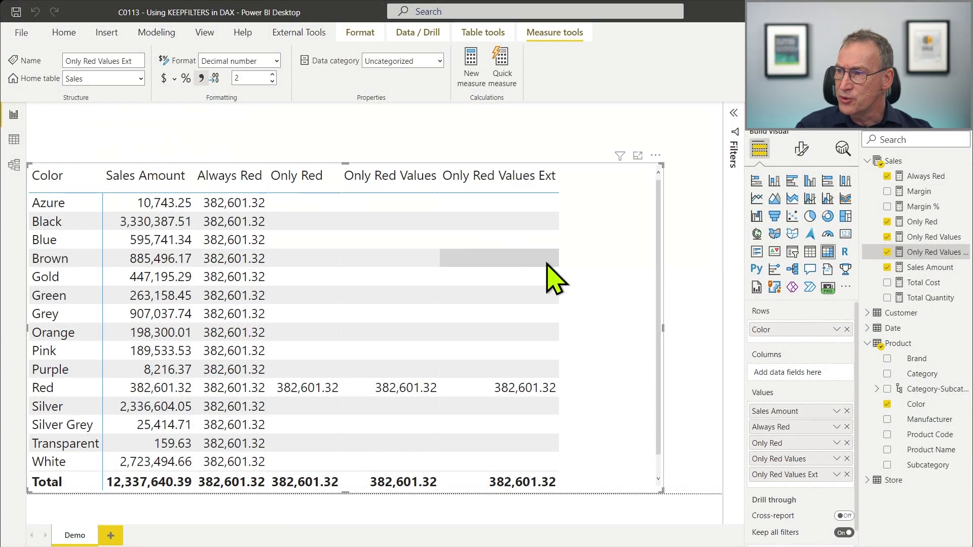
# - Remove Only Red, Only Red Values and Only Red Values Ext from the matrix values
pyautogui.click(887, 222)
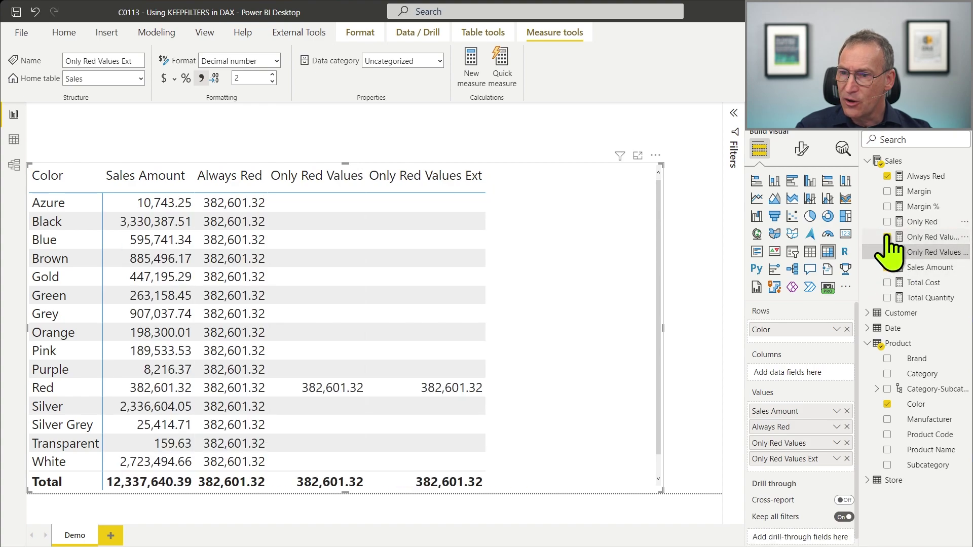
pyautogui.click(887, 237)
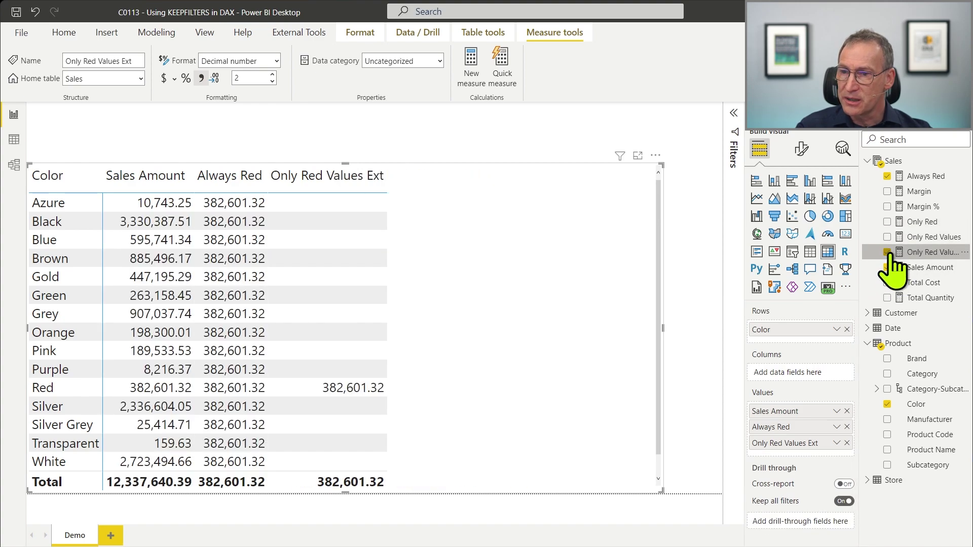
pyautogui.click(887, 252)
# - Copy the complete formula of the Only Red measure and leave the measure unedited
pyautogui.click(919, 222)
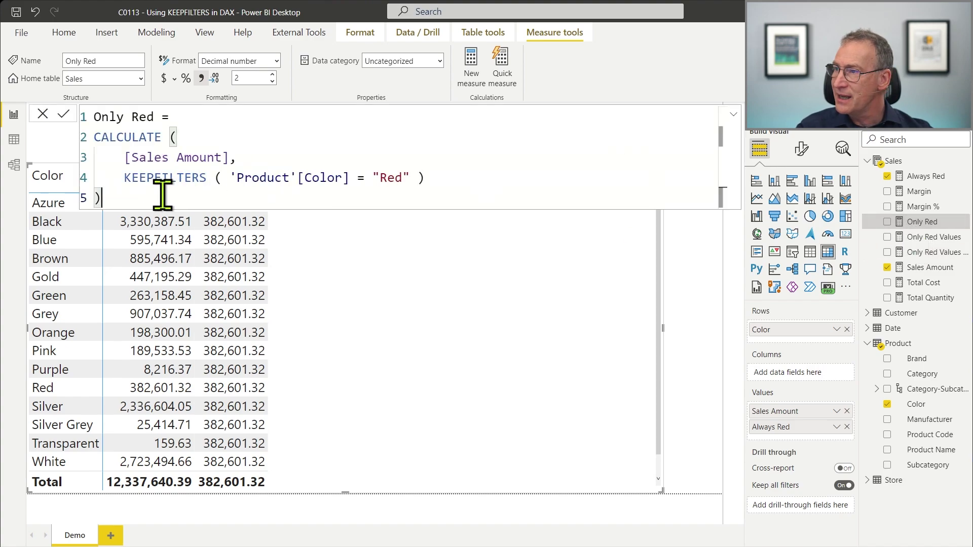
pyautogui.hotkey('ctrl', 'a')
pyautogui.hotkey('ctrl', 'c')
pyautogui.press('Escape')
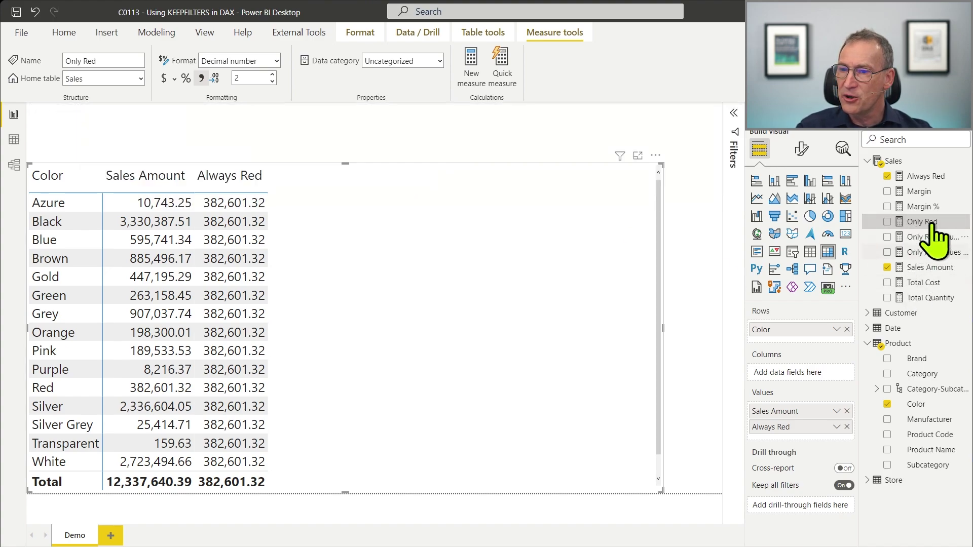
# - Create a Sales measure named Always Red Contoso and paste the copied CALCULATE expression below its name
pyautogui.rightClick(901, 162)
pyautogui.click(862, 171)
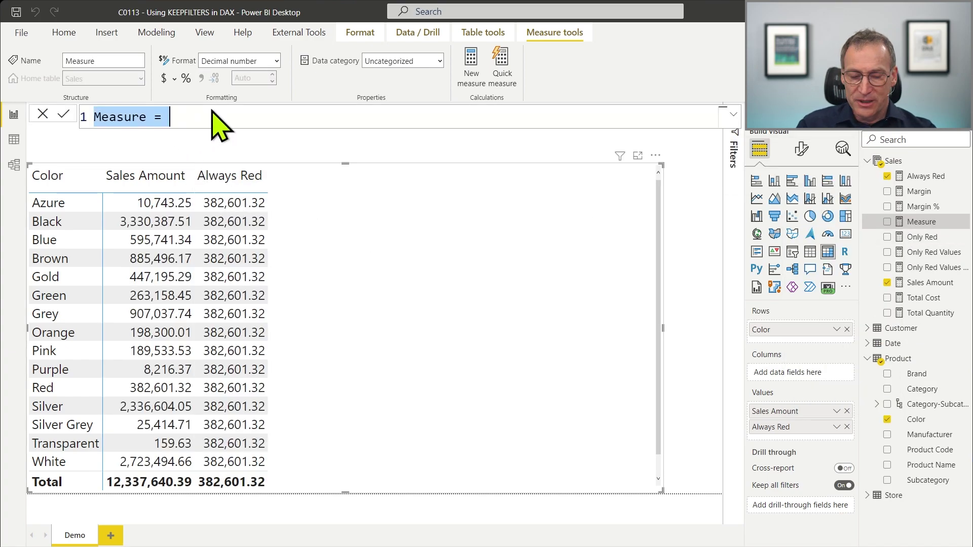
pyautogui.write('Alwa')
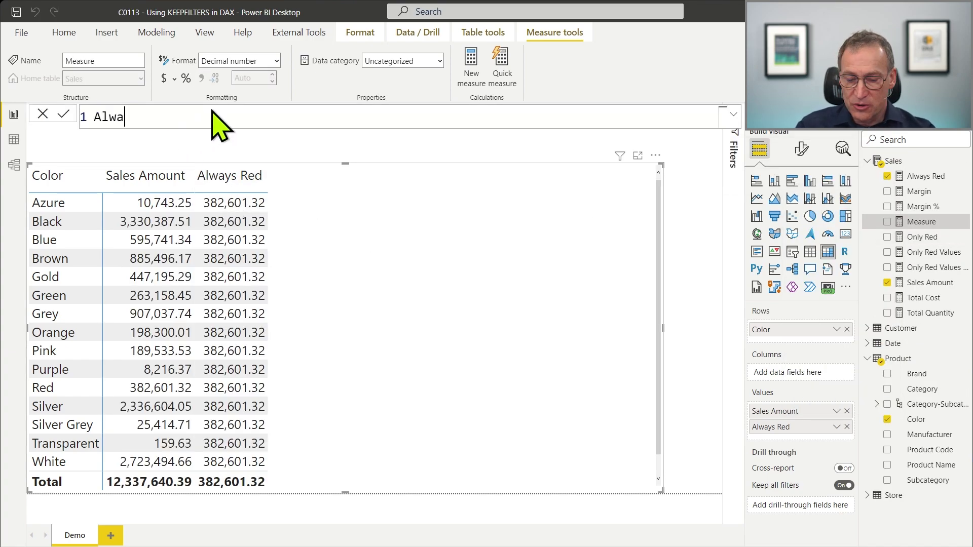
pyautogui.write('ys Red Contoso =')
pyautogui.hotkey('shift', 'Return')
pyautogui.hotkey('ctrl', 'v')
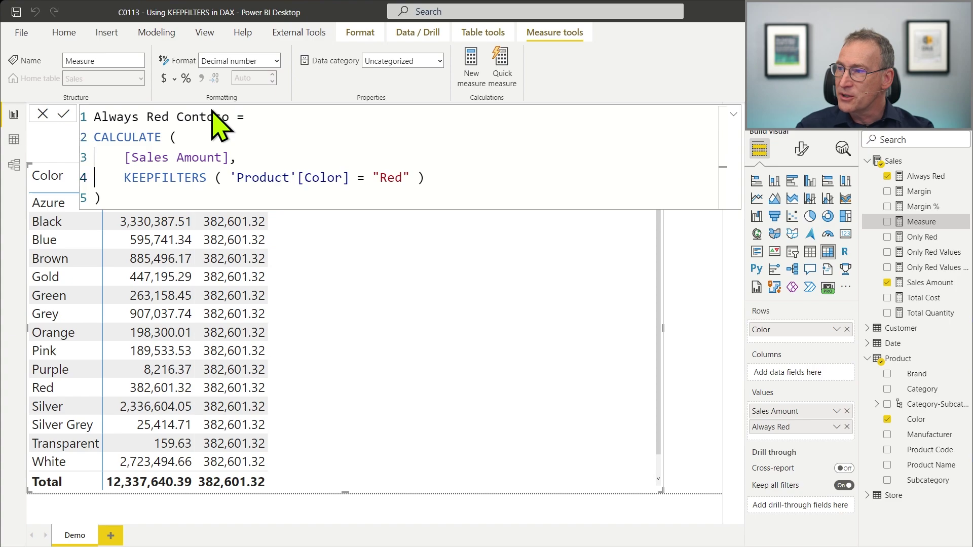
# - Replace the KEEPFILTERS wrapper in Always Red Contoso with an opening AND call and place the "Red" condition on its own line
pyautogui.hotkey('ctrl', 'shift', 'Right')
pyautogui.hotkey('ctrl', 'shift', 'Right')
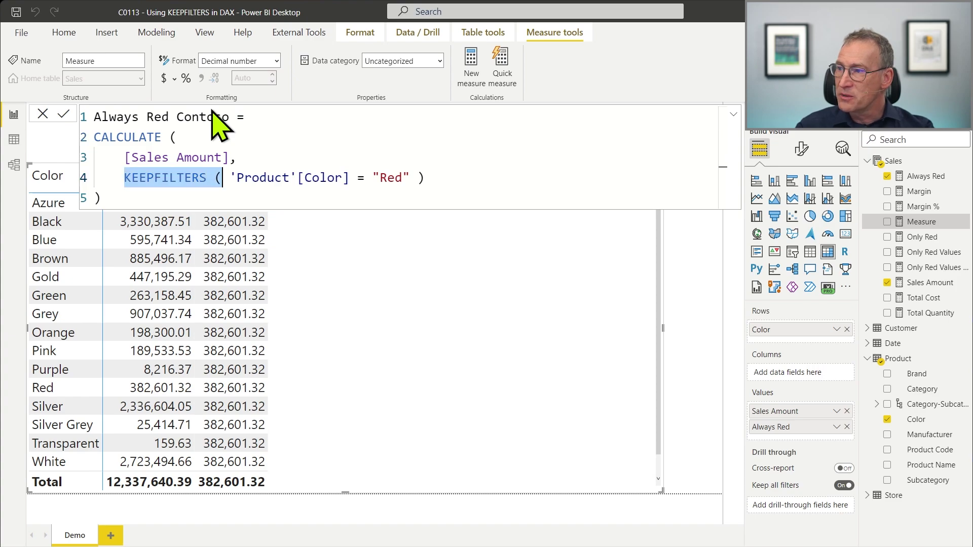
pyautogui.press('BackSpace')
pyautogui.write('AND (')
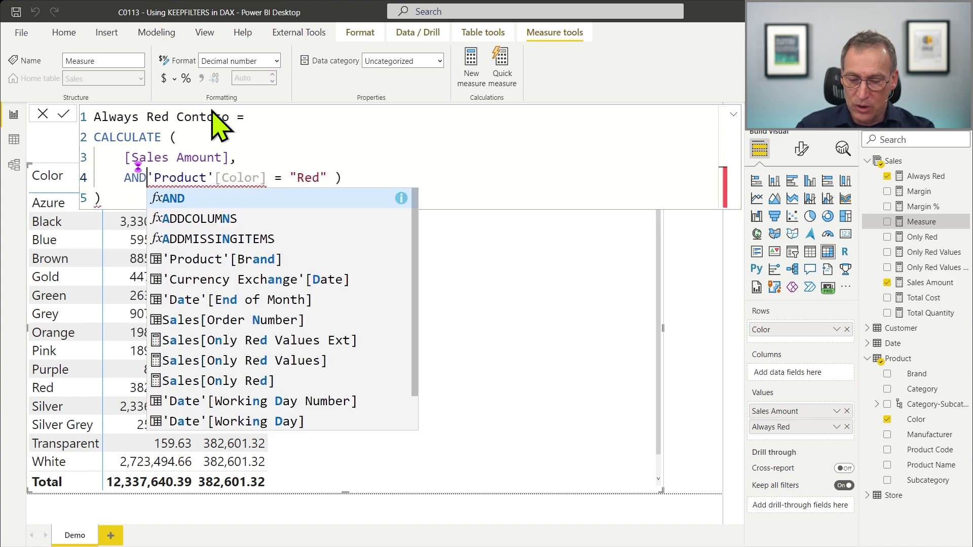
pyautogui.press('Return')
pyautogui.press('End')
pyautogui.press('BackSpace')
pyautogui.press('BackSpace')
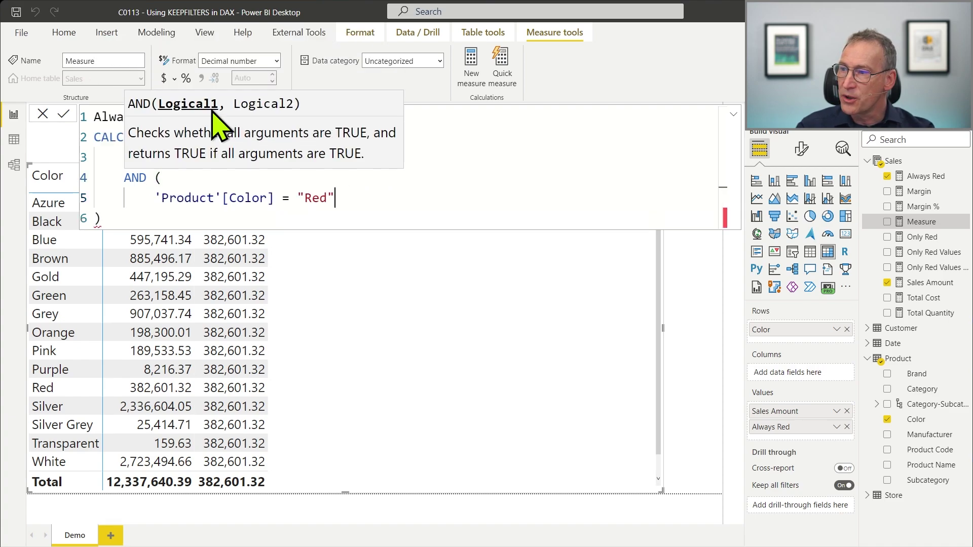
# - Add 'Product'[Brand] = "Contoso" as the second AND condition, close the call and commit Always Red Contoso
pyautogui.write(',')
pyautogui.press('Return')
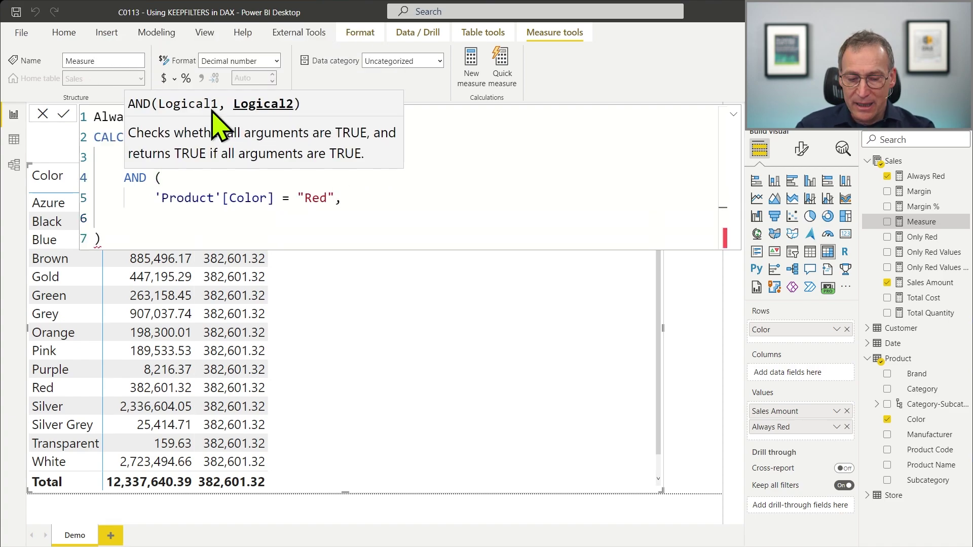
pyautogui.write("'Prod")
pyautogui.press('Down')
pyautogui.press('Tab')
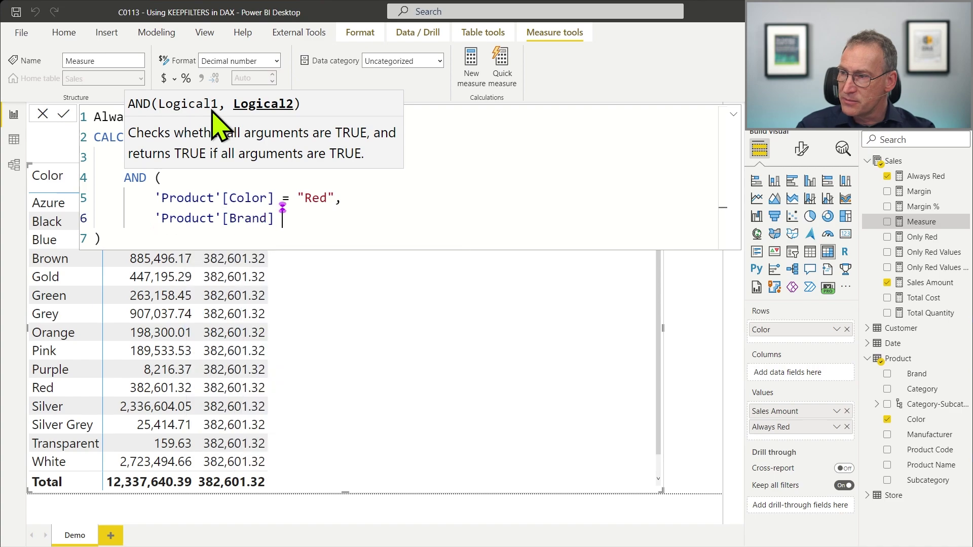
pyautogui.write('= "Contoso"')
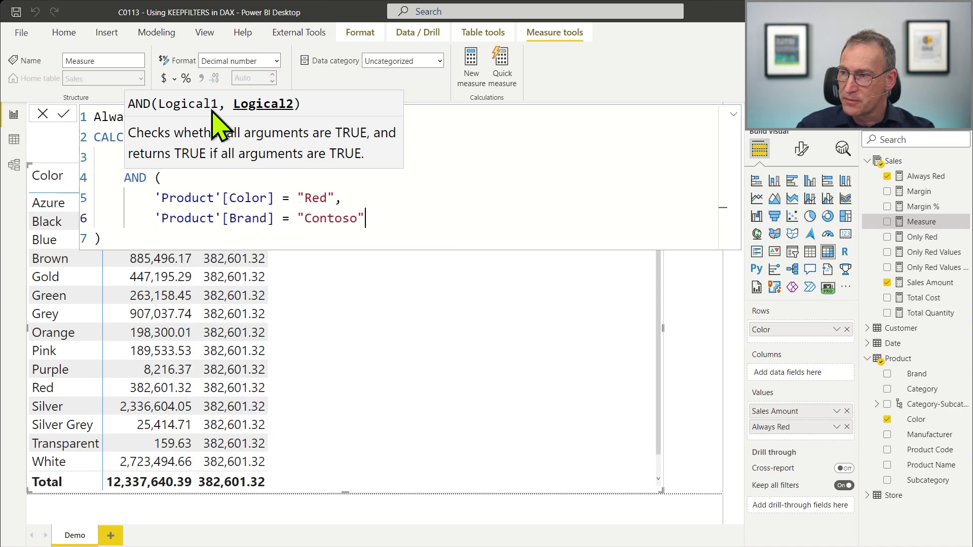
pyautogui.press('Return')
pyautogui.write(')')
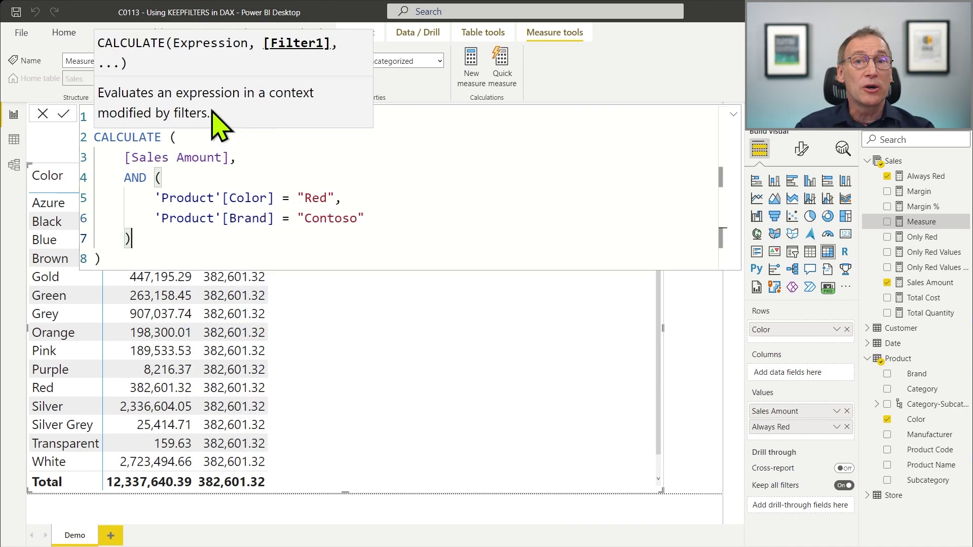
pyautogui.press('Down')
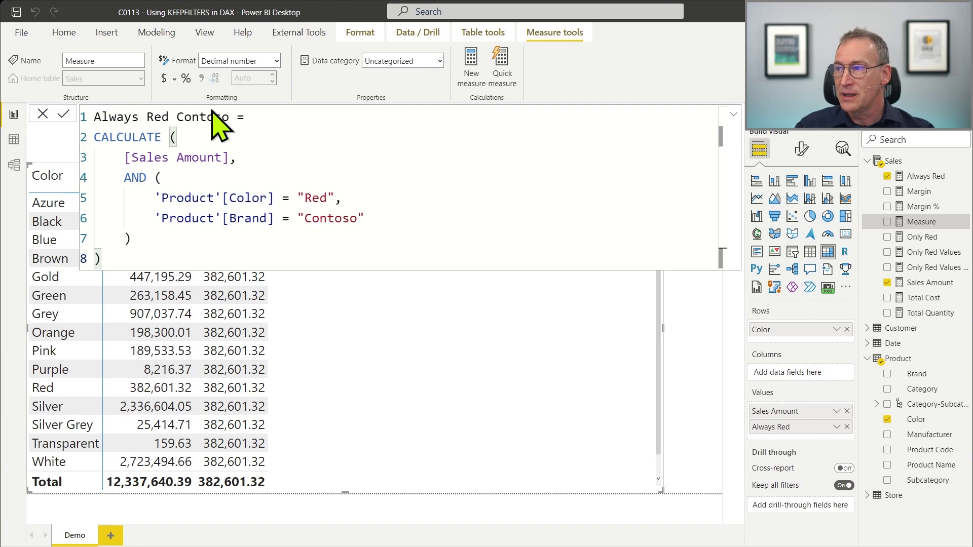
pyautogui.press('Return')
# - Add Always Red Contoso to the matrix values and format it as a decimal number
pyautogui.moveTo(921, 197); pyautogui.dragTo(406, 378)
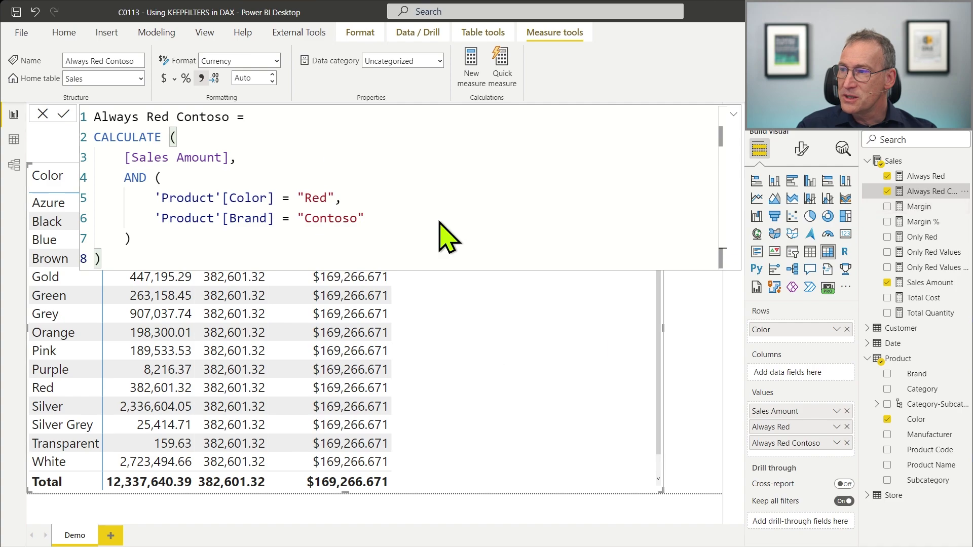
pyautogui.click(277, 60)
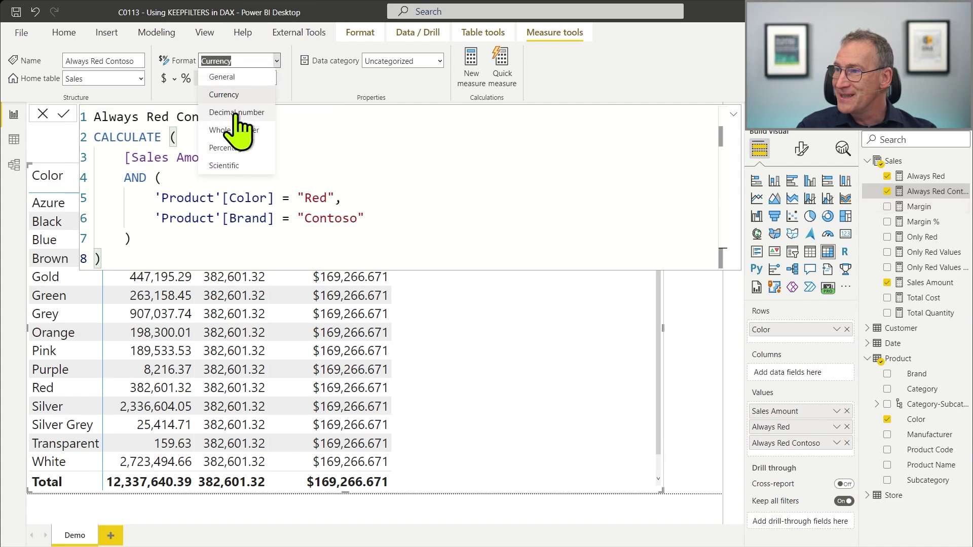
pyautogui.click(235, 113)
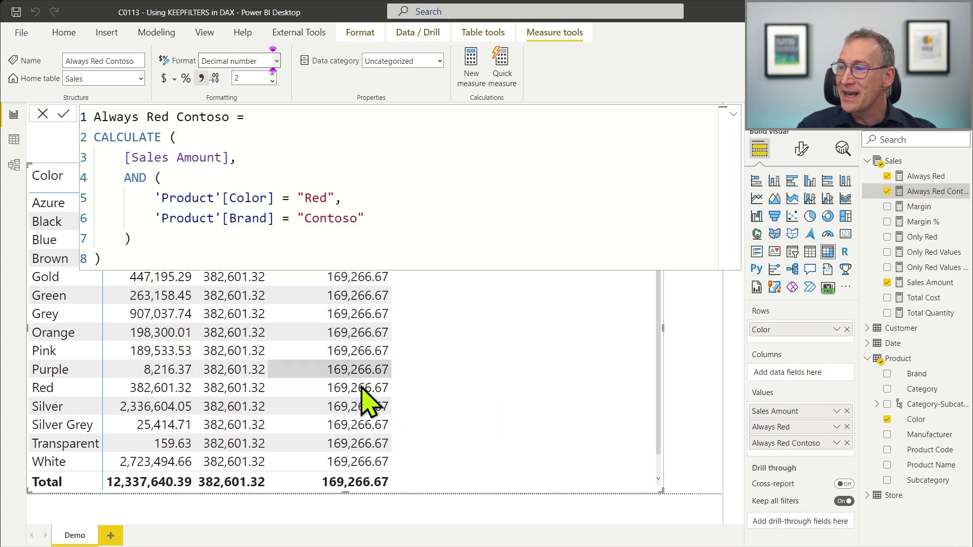
pyautogui.click(685, 330)
pyautogui.click(489, 349)
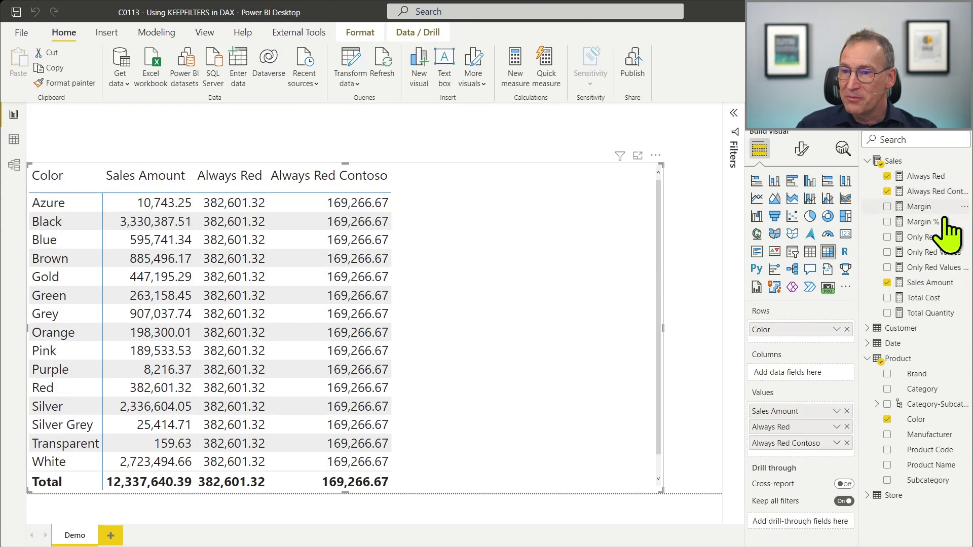
# - Add Brand above Color in the matrix rows and expand the Contoso brand
pyautogui.moveTo(919, 383); pyautogui.dragTo(838, 330)
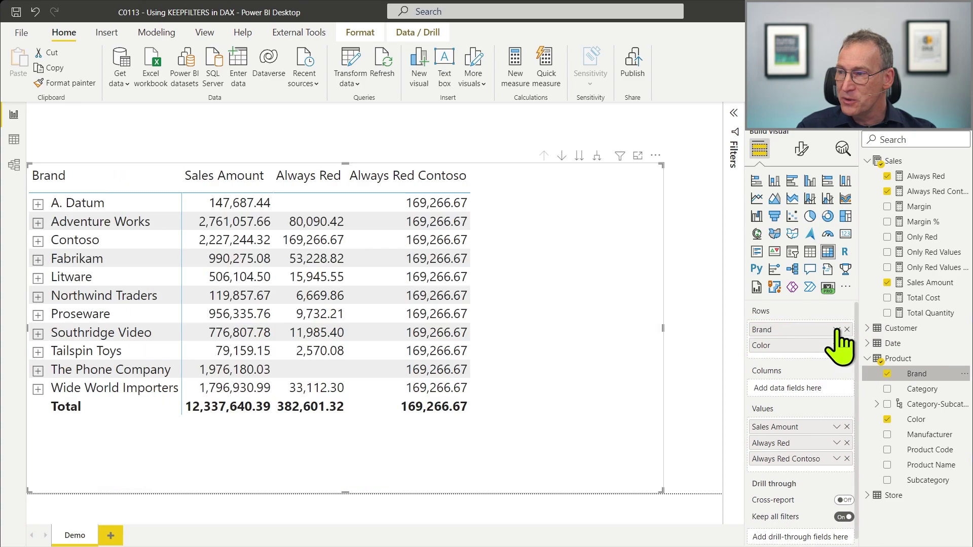
pyautogui.click(38, 259)
pyautogui.click(38, 240)
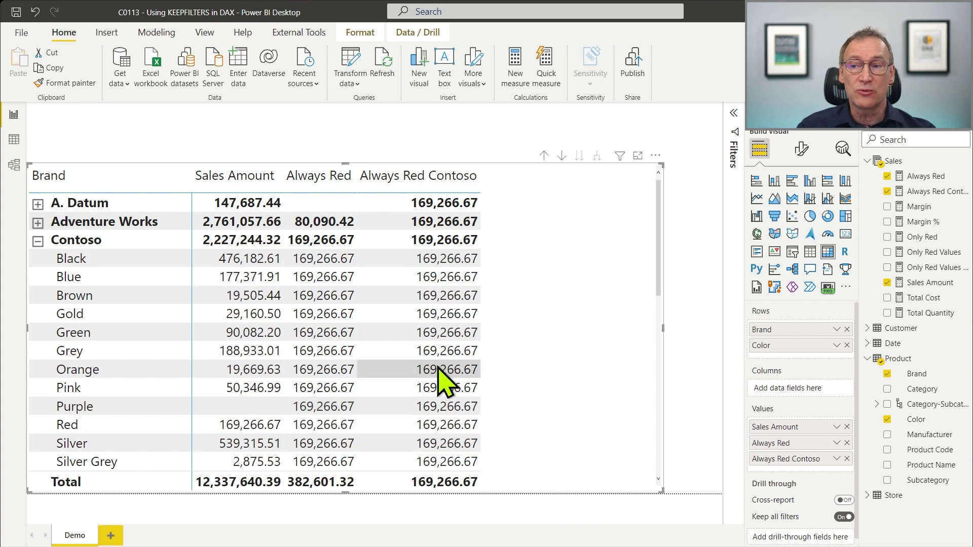
# - Create a new Sales measure from a copy of the Always Red Contoso formula and name it Only Red Contoso
pyautogui.click(932, 195)
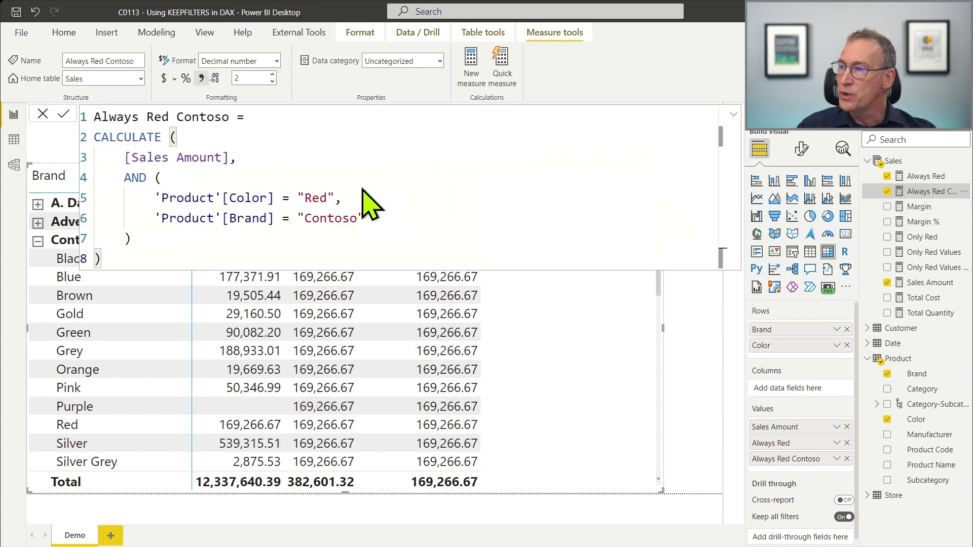
pyautogui.hotkey('ctrl', 'a')
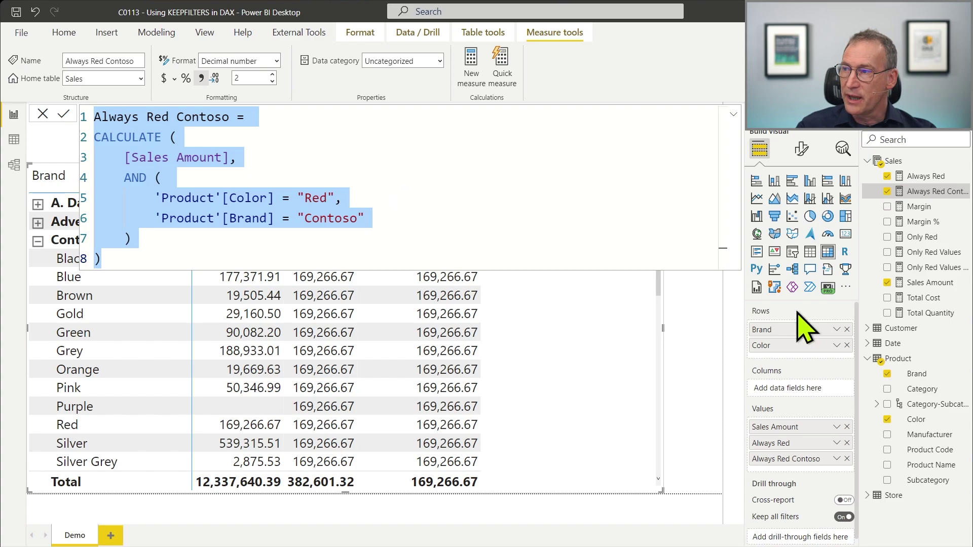
pyautogui.rightClick(910, 163)
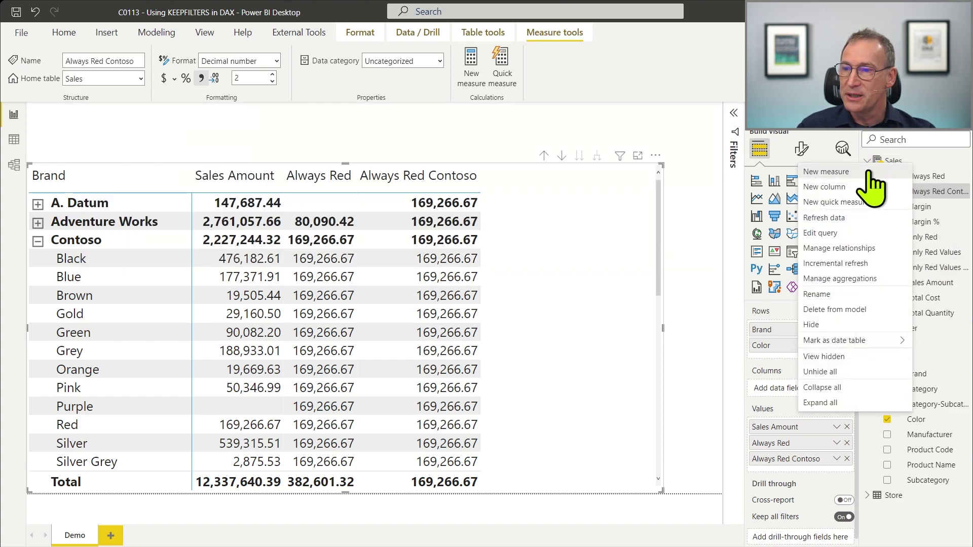
pyautogui.click(869, 175)
pyautogui.hotkey('ctrl', 'v')
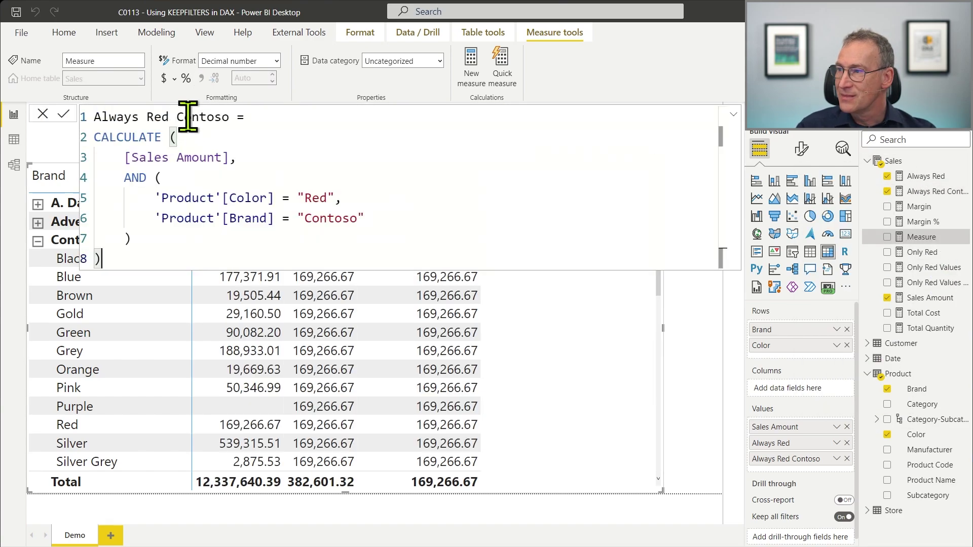
pyautogui.click(147, 117)
pyautogui.hotkey('ctrl', 'shift', 'Left')
pyautogui.write('On')
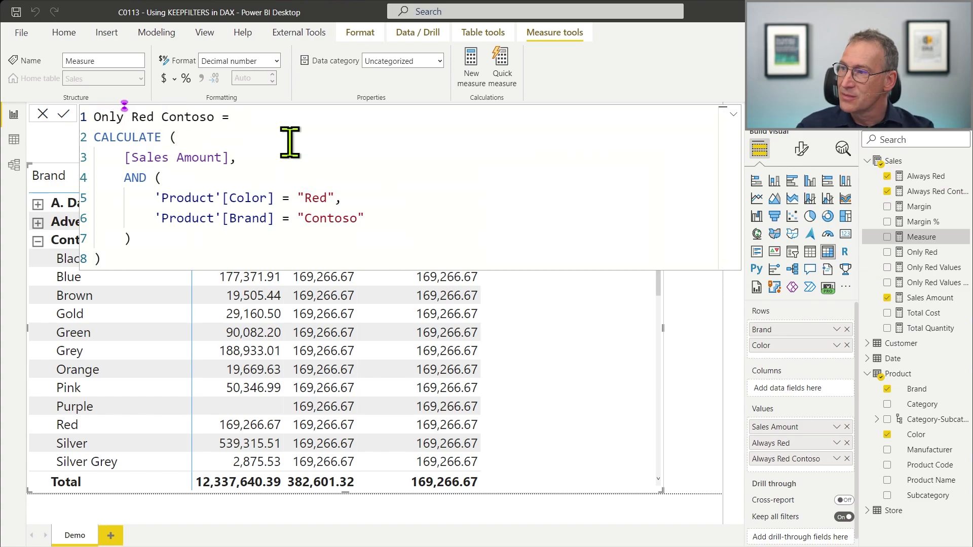
# - Wrap the AND condition of Only Red Contoso in KEEPFILTERS, indenting the AND block and closing the call on its own line
pyautogui.press('Return')
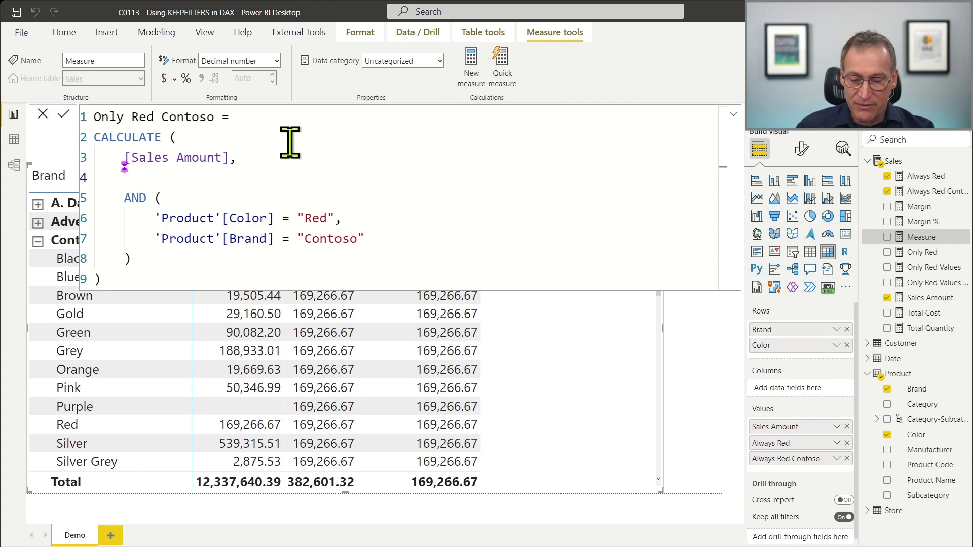
pyautogui.write('KEEPFILTERS (')
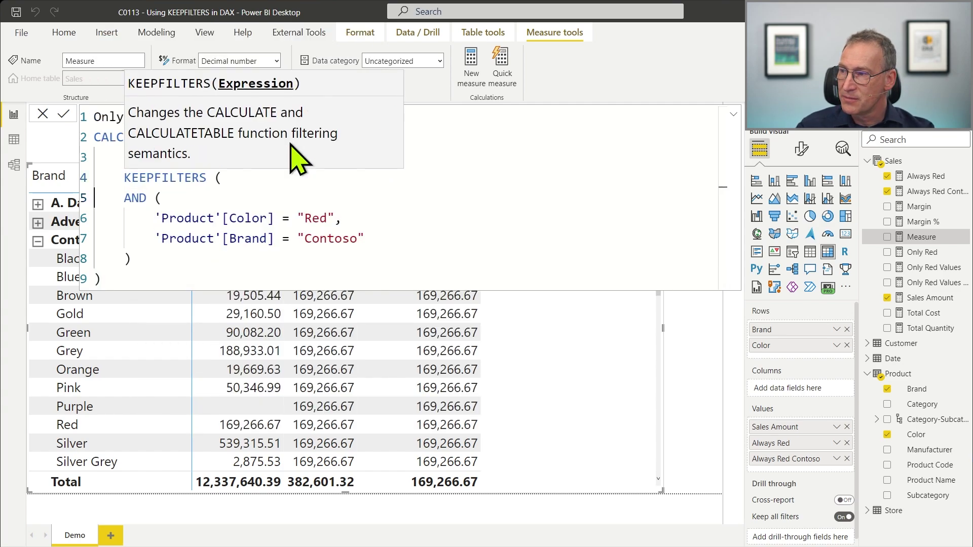
pyautogui.hotkey('shift', 'Down')
pyautogui.hotkey('shift', 'Down')
pyautogui.hotkey('shift', 'Down')
pyautogui.hotkey('shift', 'End')
pyautogui.press('Tab')
pyautogui.press('Right')
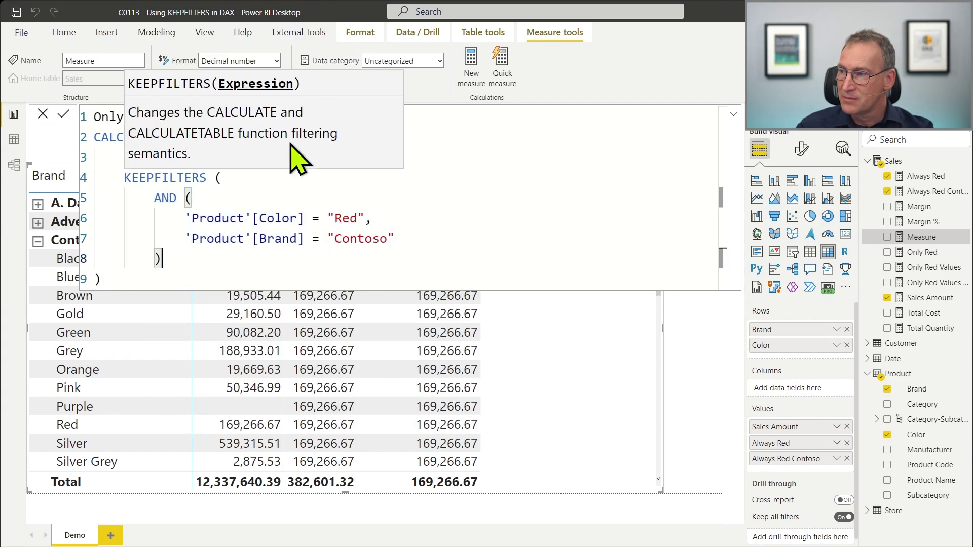
pyautogui.press('Return')
pyautogui.hotkey('shift', 'Tab')
pyautogui.write(')')
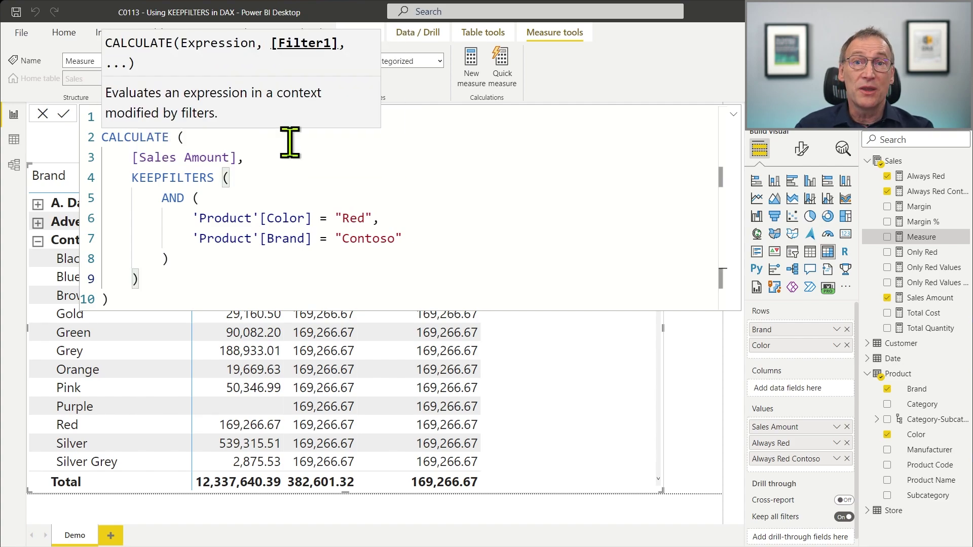
# - Commit the Only Red Contoso measure and format it as a decimal number
pyautogui.press('Down')
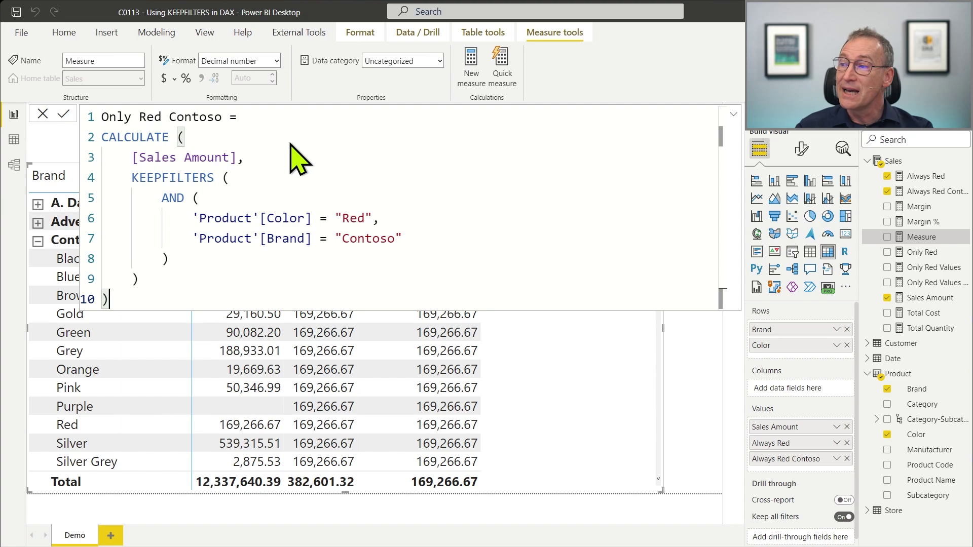
pyautogui.press('Return')
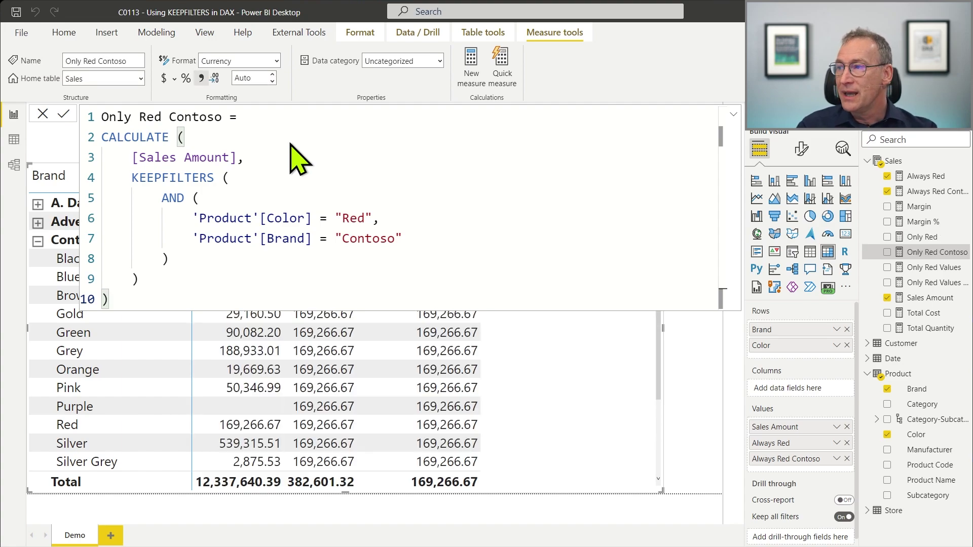
pyautogui.click(277, 61)
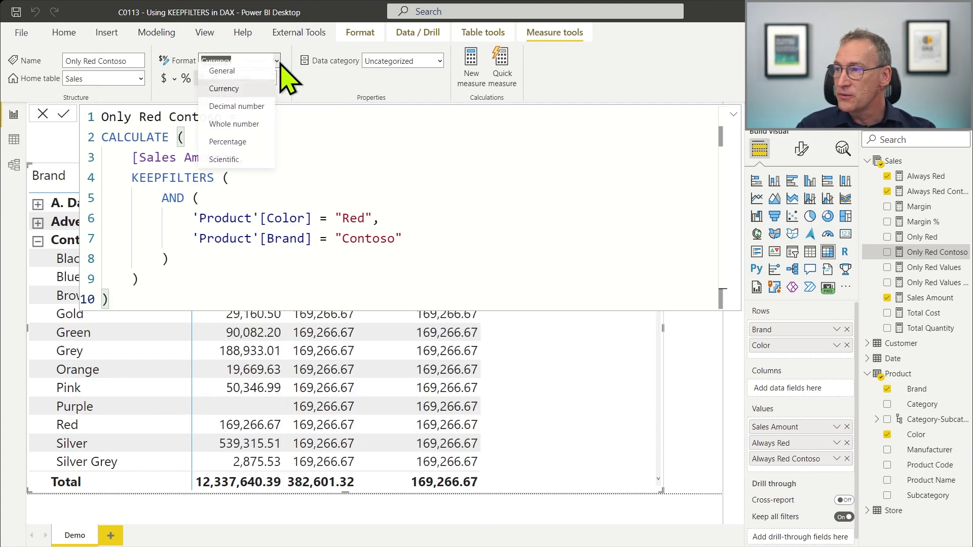
pyautogui.click(237, 112)
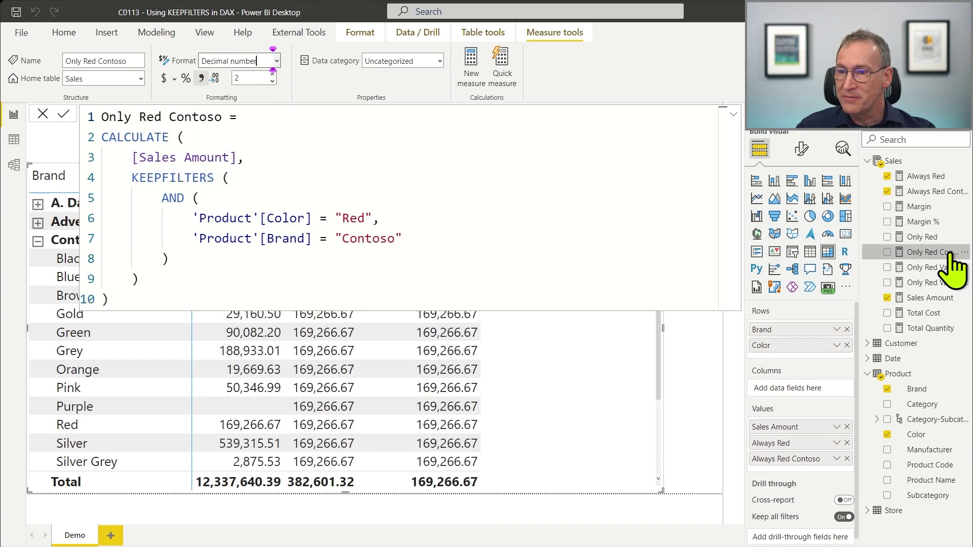
# - Add Only Red Contoso to the matrix values and review the color rows under the Contoso brand
pyautogui.moveTo(941, 256); pyautogui.dragTo(615, 370)
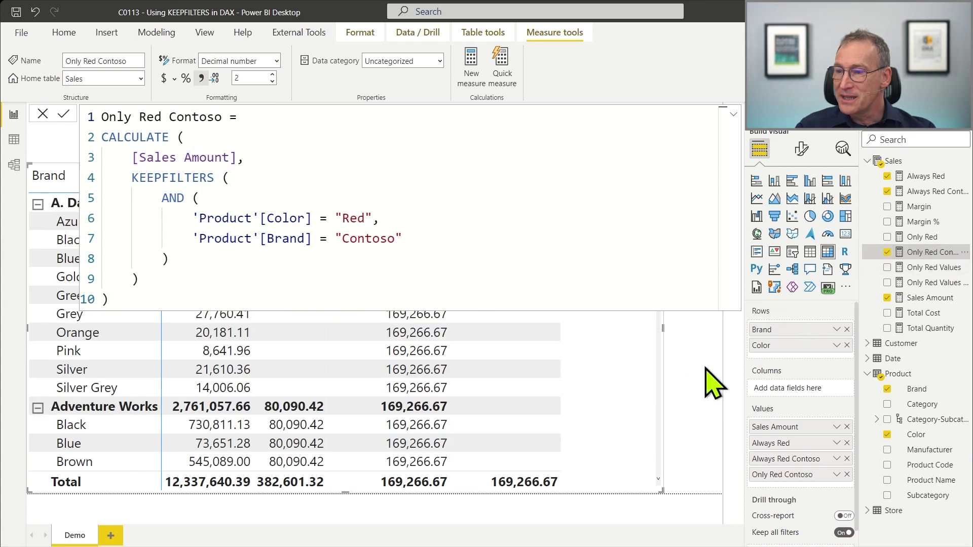
pyautogui.click(707, 381)
pyautogui.scroll(-6, 521, 395)
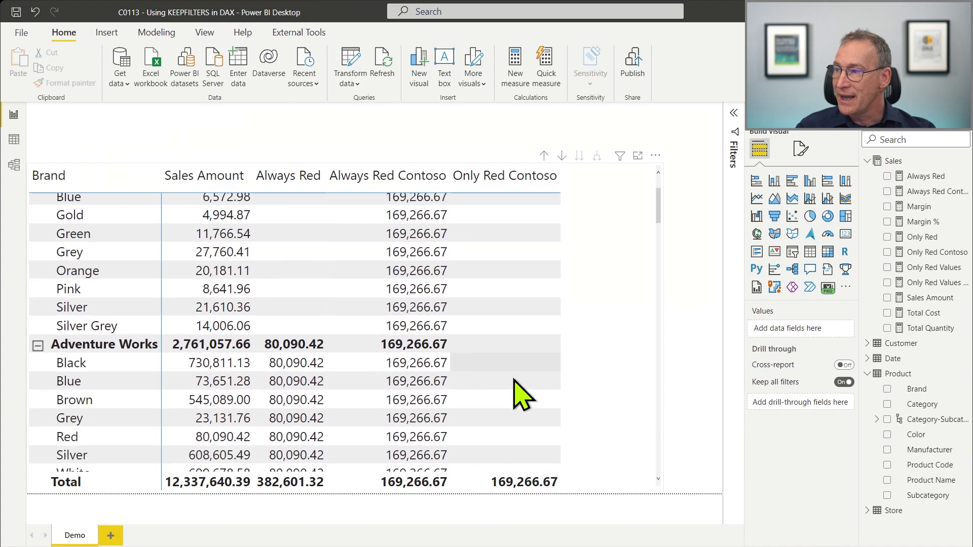
pyautogui.scroll(-1, 517, 395)
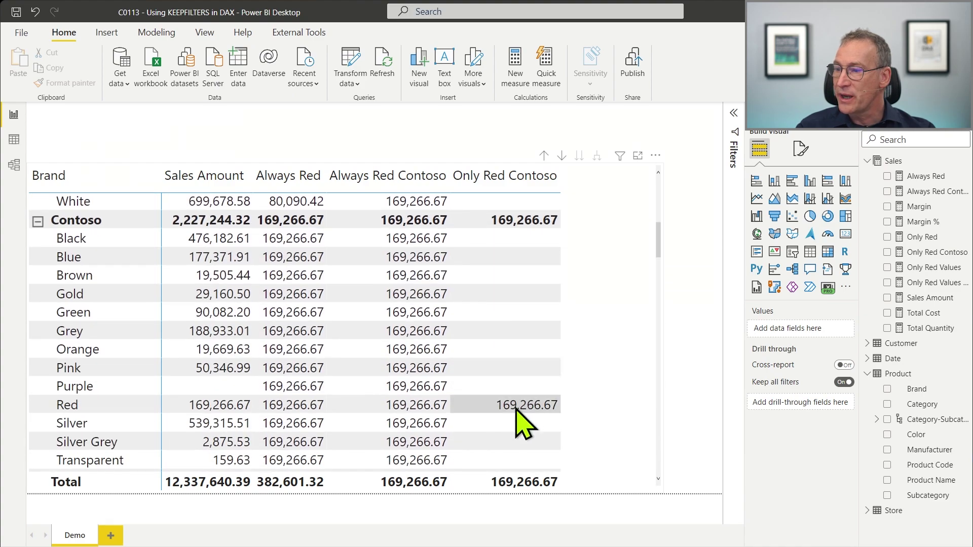
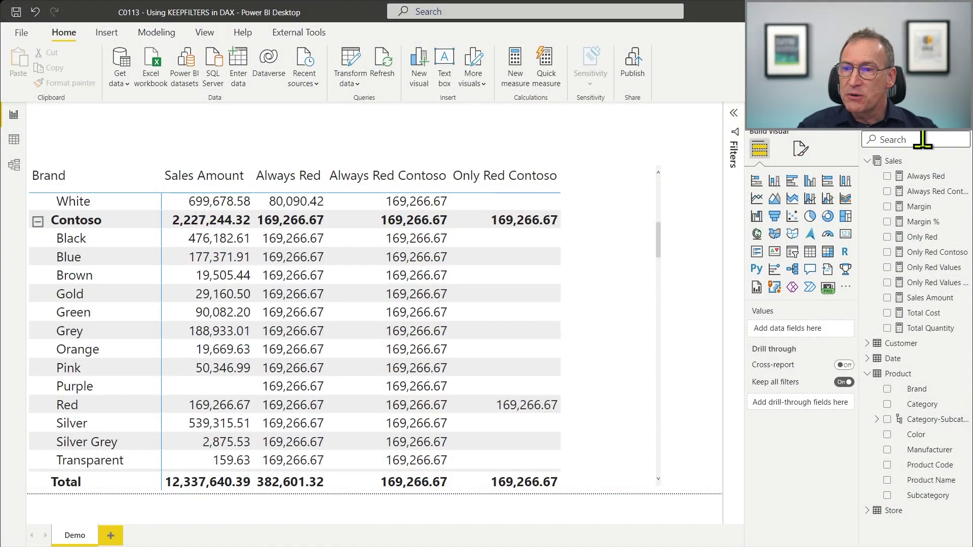
# - Copy the whole Always Red Contoso formula into a new measure in the Sales table
pyautogui.click(933, 192)
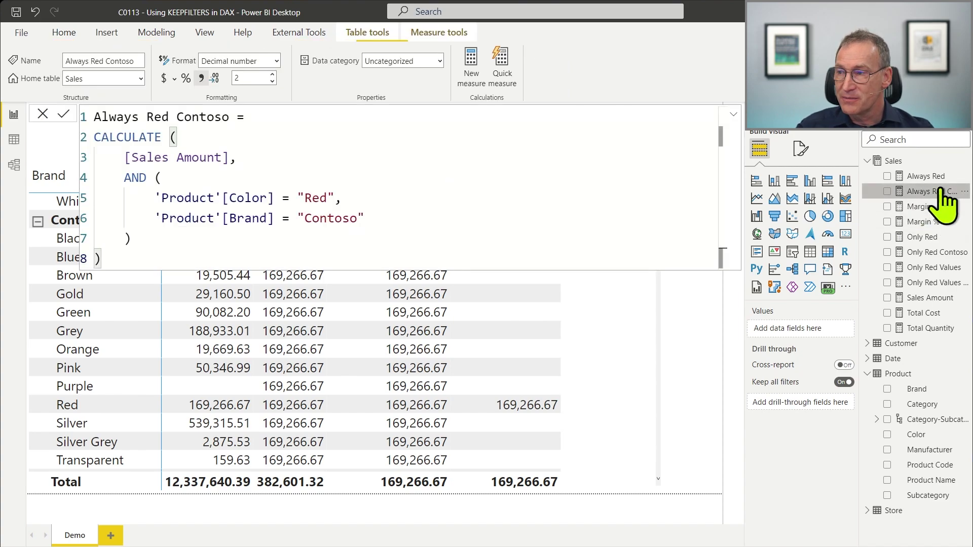
pyautogui.click(398, 205)
pyautogui.hotkey('ctrl', 'a')
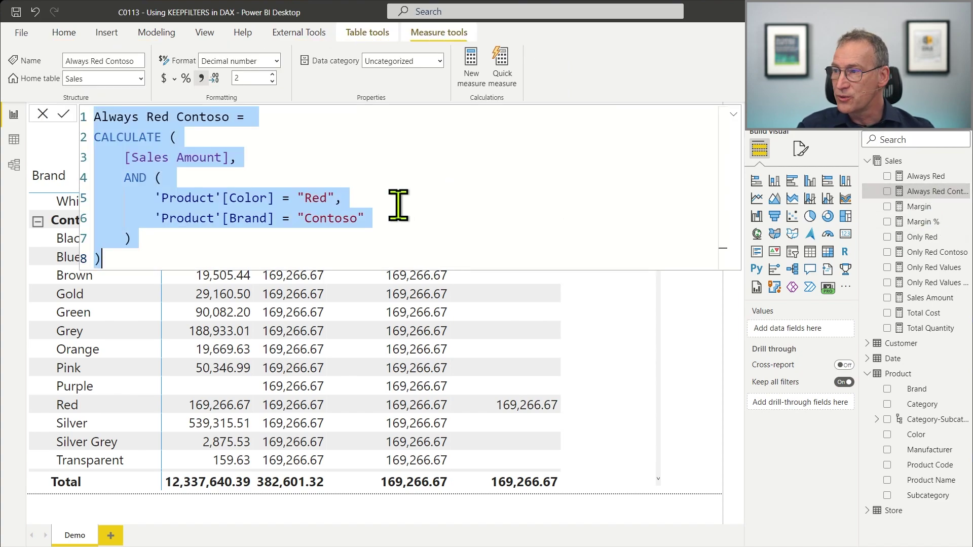
pyautogui.press('Escape')
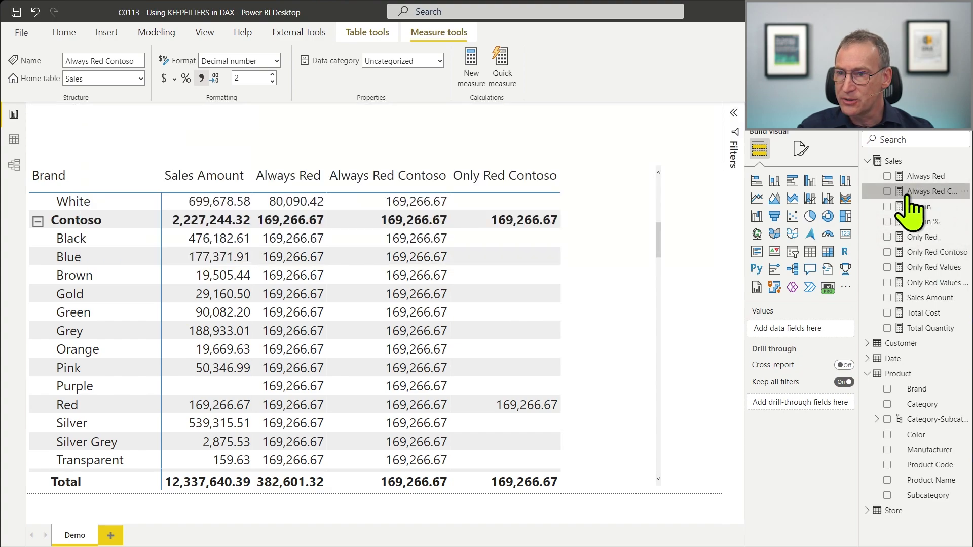
pyautogui.click(933, 192)
pyautogui.hotkey('ctrl', 'a')
pyautogui.hotkey('ctrl', 'c')
pyautogui.press('Escape')
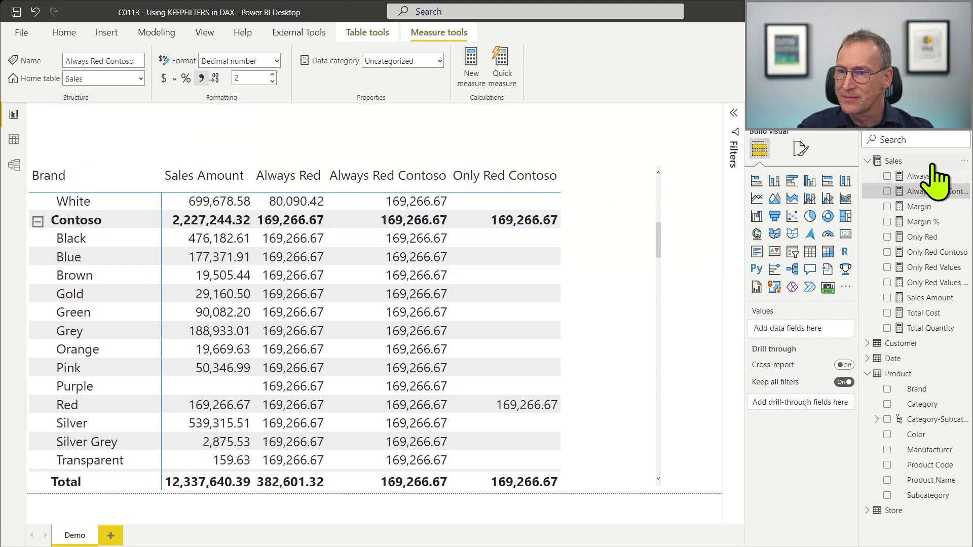
pyautogui.rightClick(933, 162)
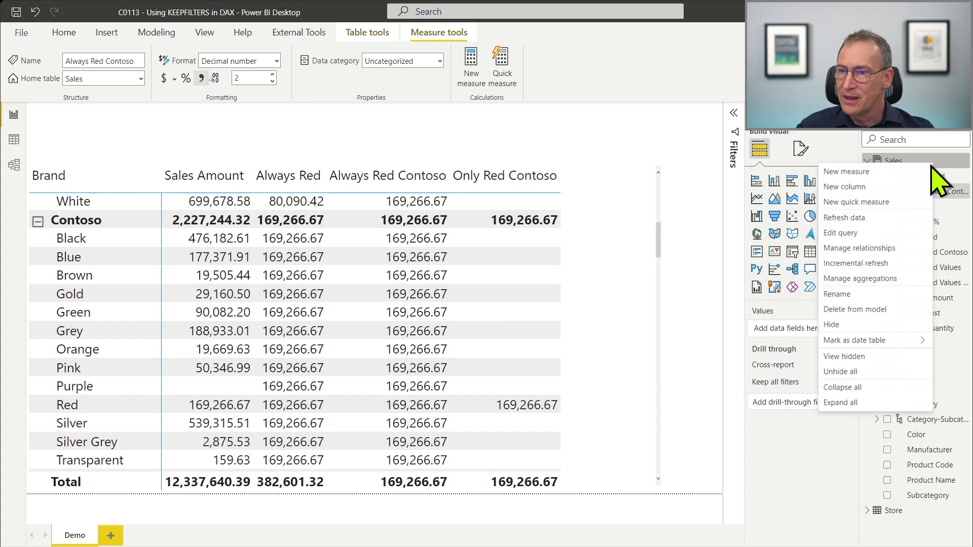
pyautogui.click(859, 175)
pyautogui.hotkey('ctrl', 'v')
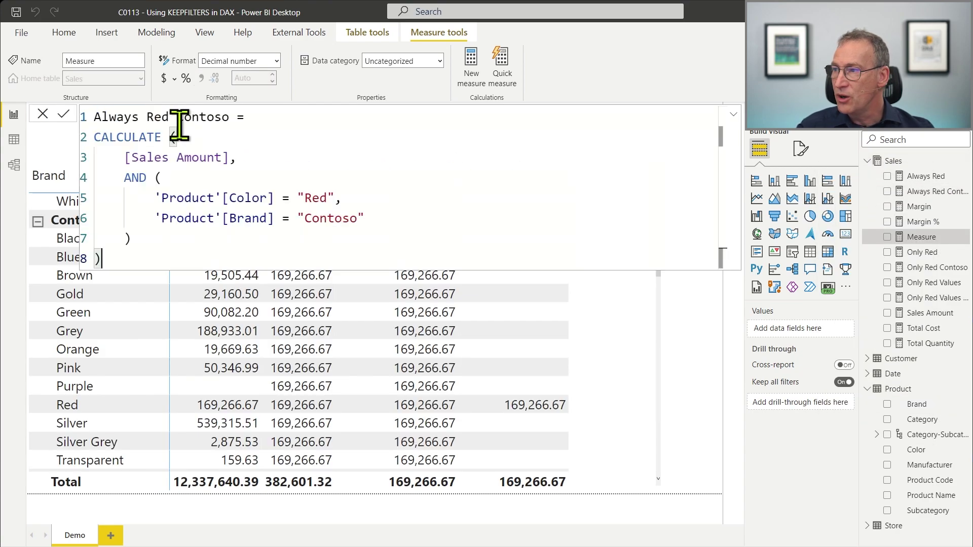
# - Rename the copied measure in its formula as Only Red Contoso VALUES
pyautogui.click(178, 122)
pyautogui.press('Home')
pyautogui.hotkey('ctrl', 'shift', 'Right')
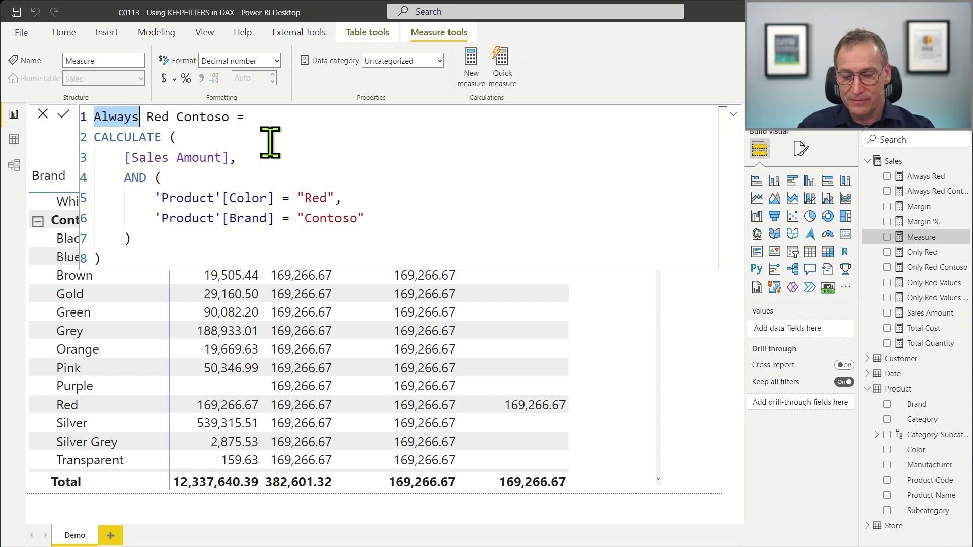
pyautogui.write('Only')
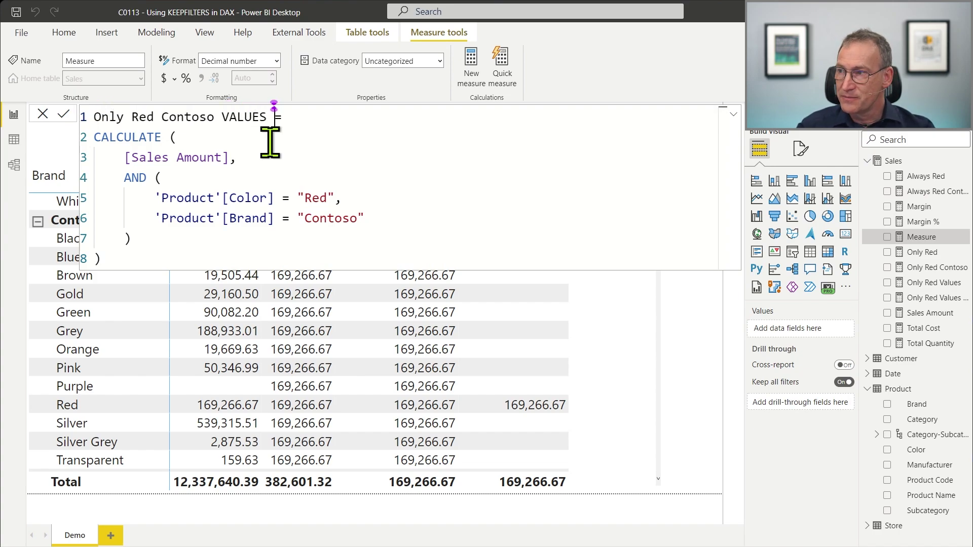
# - Add a second CALCULATE filter on a new line after the AND block, starting a VALUES call with 'Product'[Color]
pyautogui.press('Down')
pyautogui.press('Down')
pyautogui.press('Down')
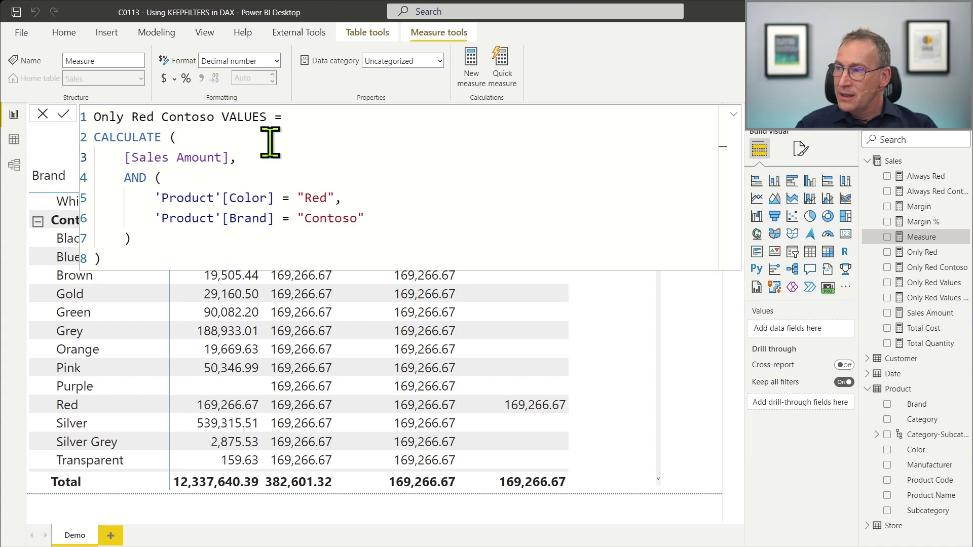
pyautogui.press('Down')
pyautogui.press('Down')
pyautogui.press('Down')
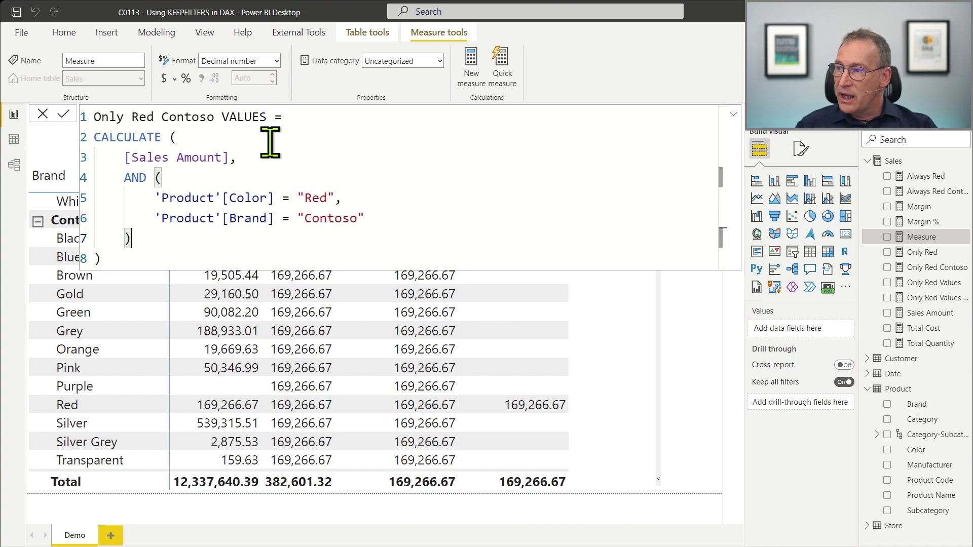
pyautogui.write(',')
pyautogui.hotkey('shift', 'Return')
pyautogui.write('VALUES ')
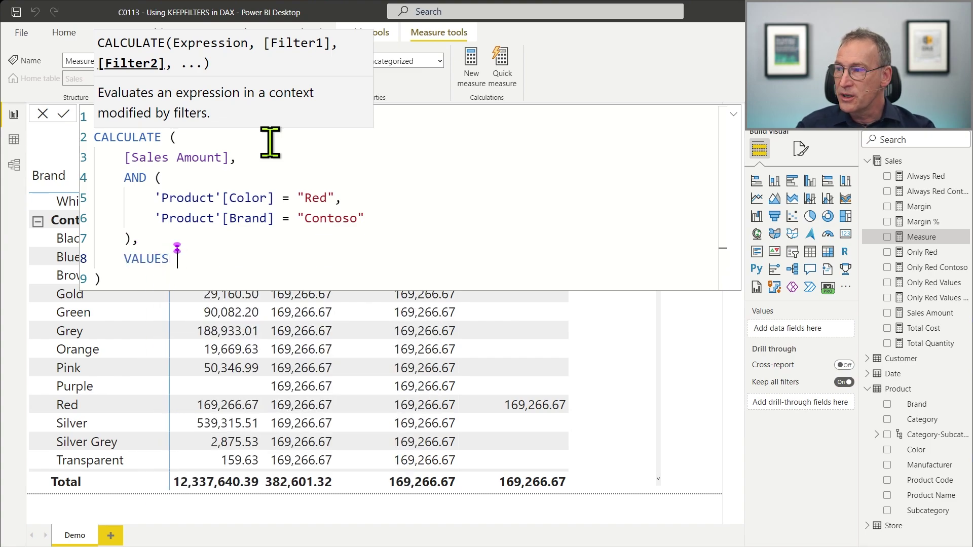
pyautogui.write('/ ( Prod')
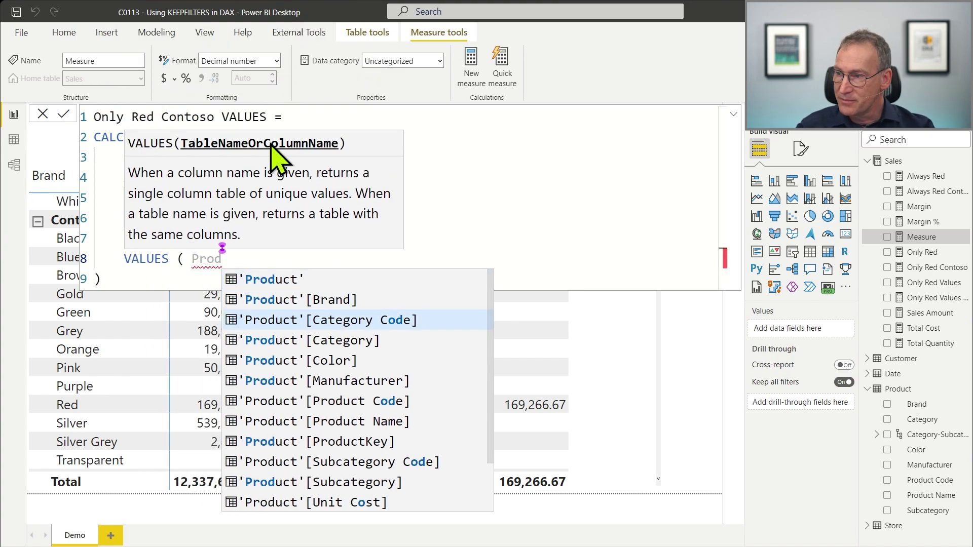
pyautogui.press('Down')
pyautogui.press('Down')
pyautogui.press('Tab')
# - Add 'Product'[Brand] as the second VALUES argument, close the call, and insert a space after its opening parenthesis
pyautogui.write(', Pro')
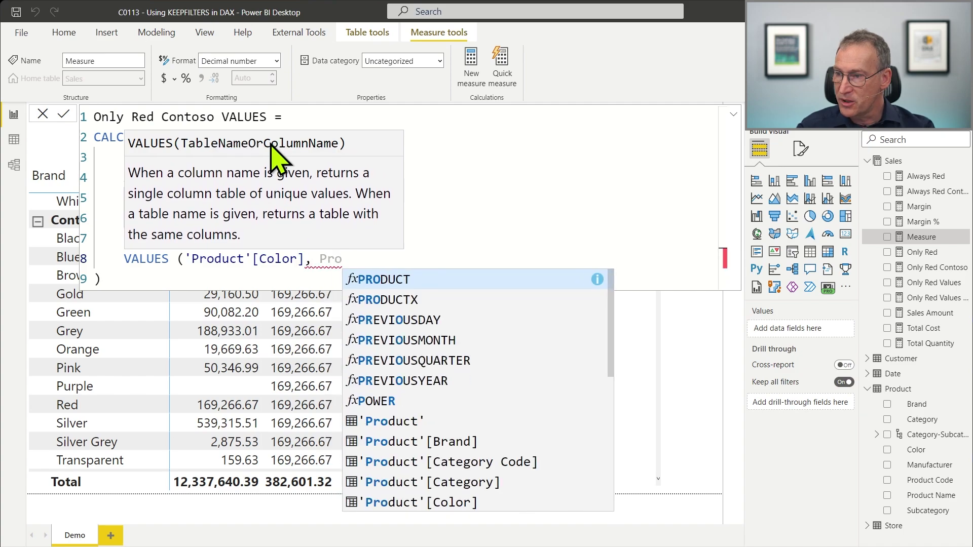
pyautogui.press('Down')
pyautogui.press('Down')
pyautogui.press('Down')
pyautogui.press('Down')
pyautogui.press('Down')
pyautogui.press('Down')
pyautogui.press('Down')
pyautogui.press('Down')
pyautogui.press('Tab')
pyautogui.write(')')
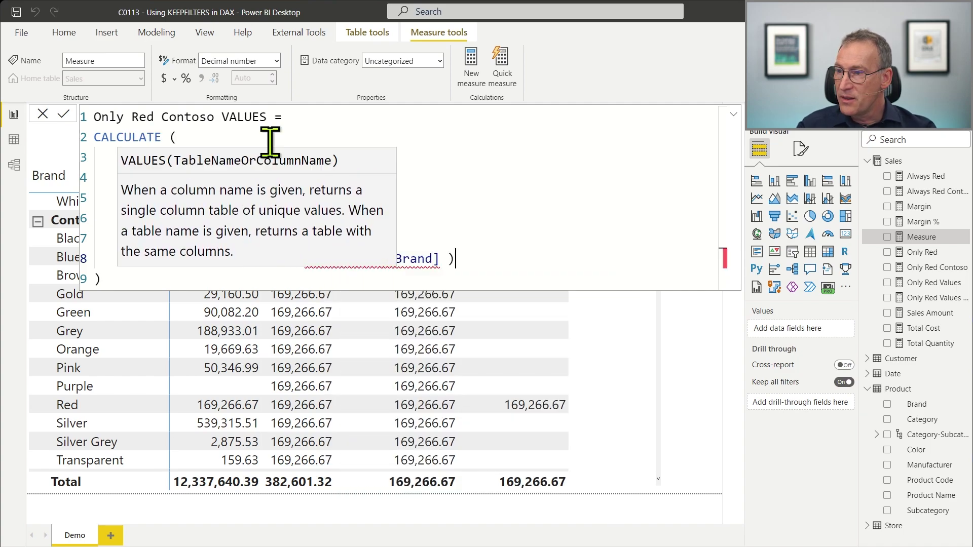
pyautogui.press('Home')
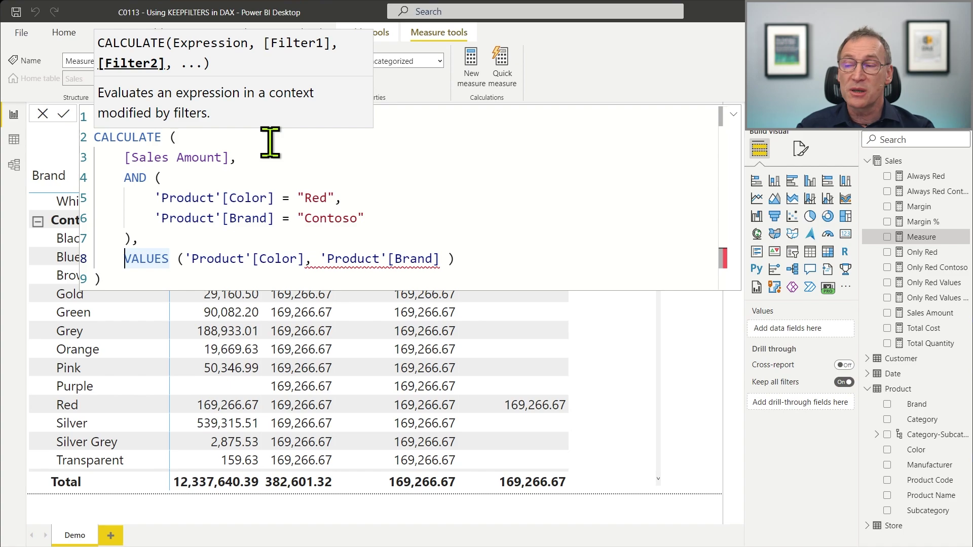
pyautogui.hotkey('ctrl', 'Right')
pyautogui.press('Right')
pyautogui.press('Right')
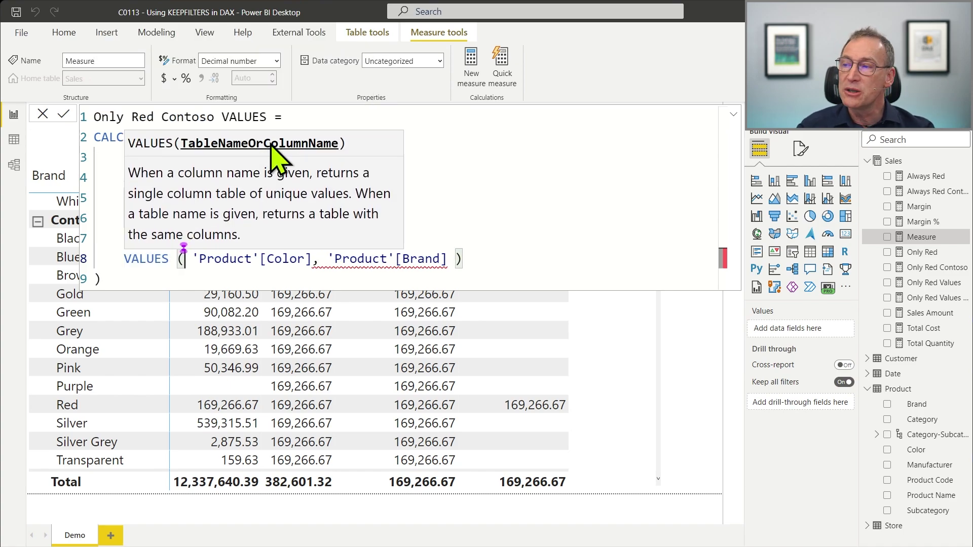
# - Replace VALUES with SUMMARIZE, insert the 'Product' table as its first argument, and commit the measure
pyautogui.press('Home')
pyautogui.hotkey('ctrl', 'shift', 'Right')
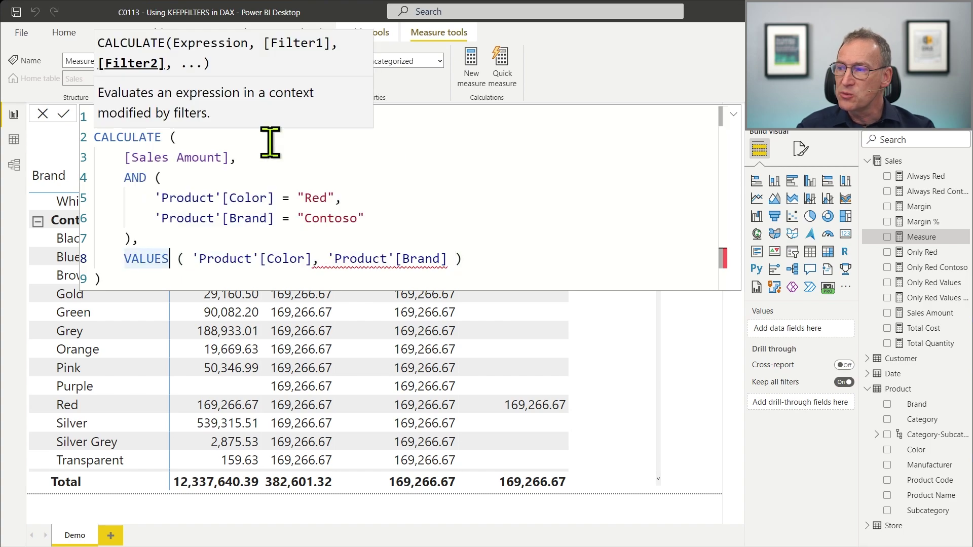
pyautogui.write('SUMMARIZE')
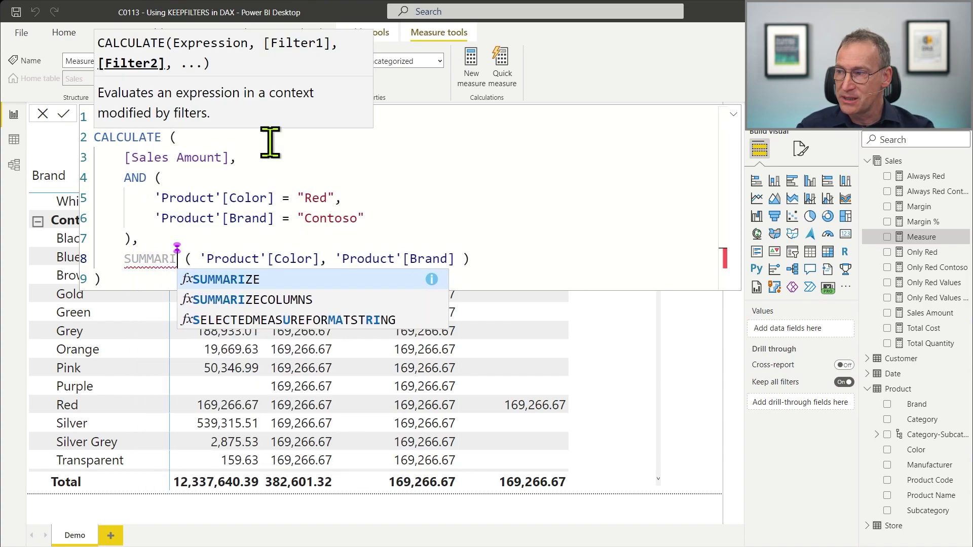
pyautogui.press('Right')
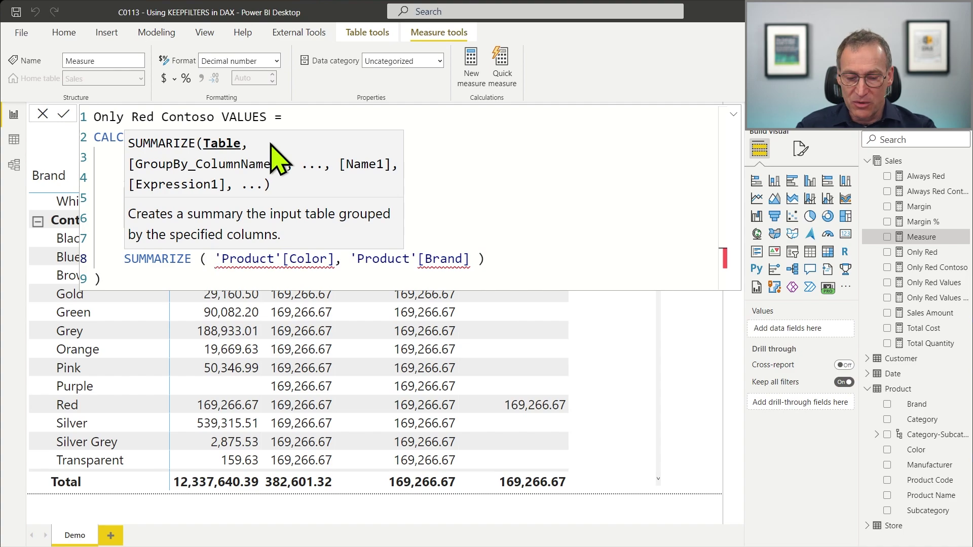
pyautogui.write("'Product',")
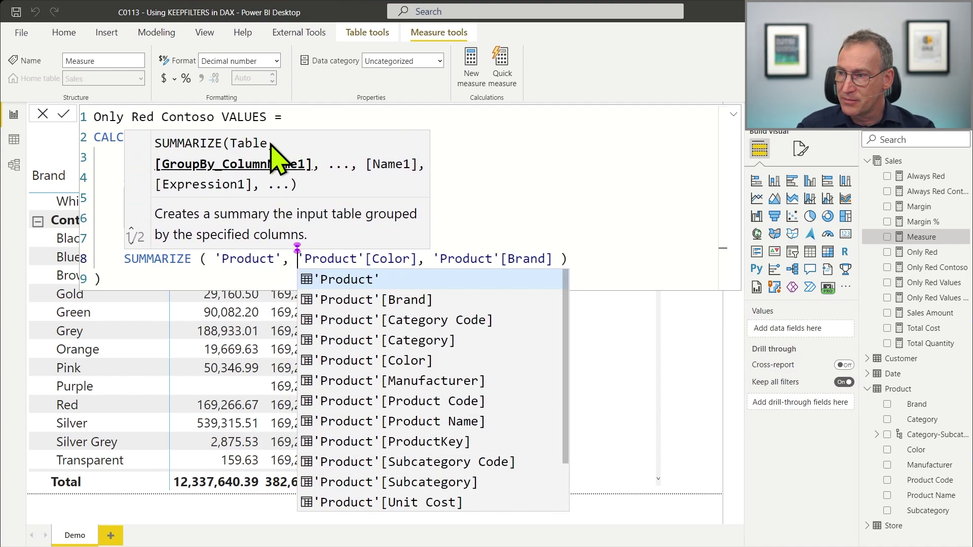
pyautogui.press('Escape')
pyautogui.click(274, 155)
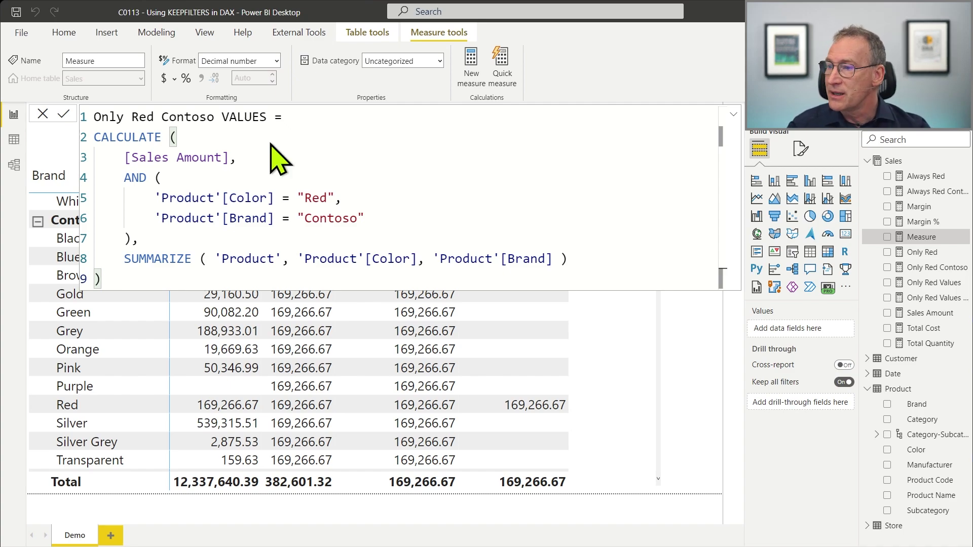
pyautogui.press('Return')
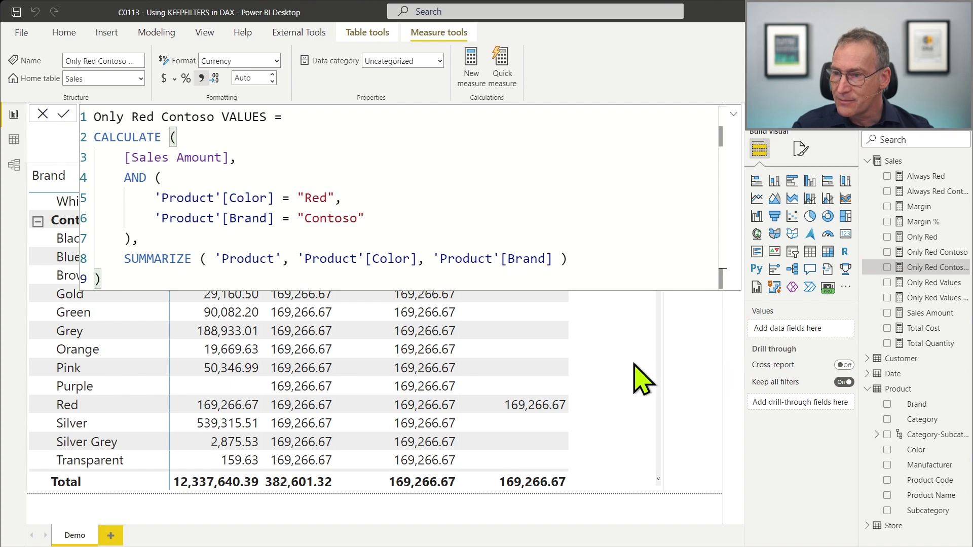
# - Remove Always Red from the matrix and add Only Red Contoso VALUES to its values
pyautogui.click(640, 380)
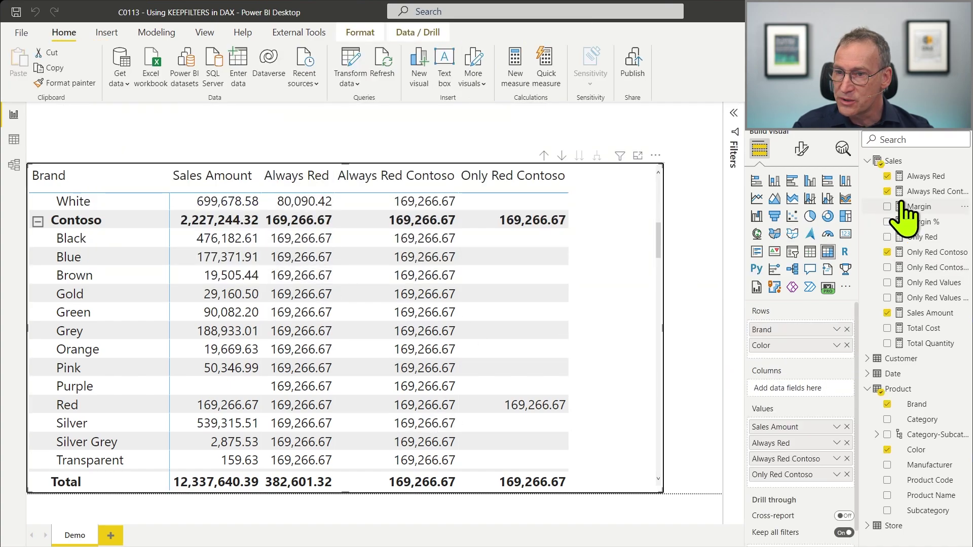
pyautogui.click(887, 176)
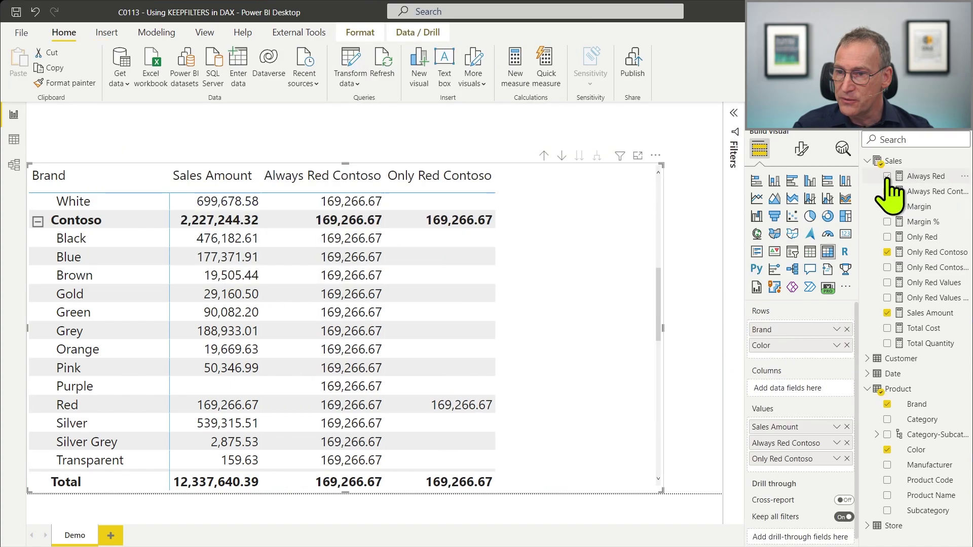
pyautogui.click(949, 269)
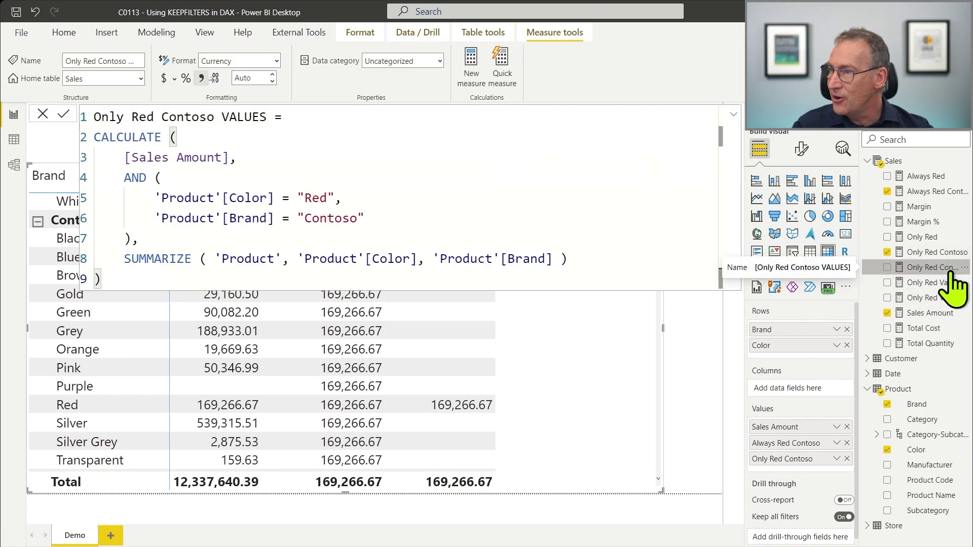
pyautogui.moveTo(952, 287); pyautogui.dragTo(543, 321)
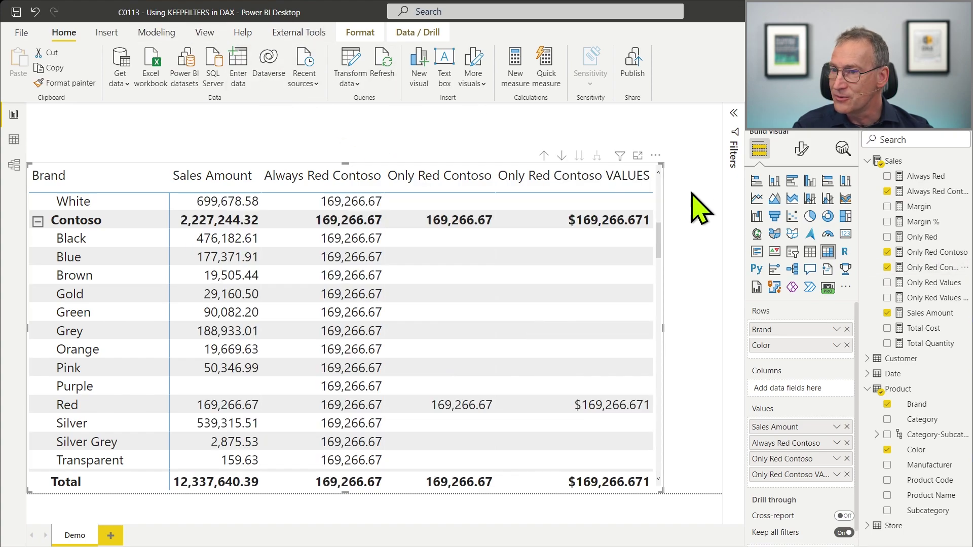
pyautogui.click(666, 331)
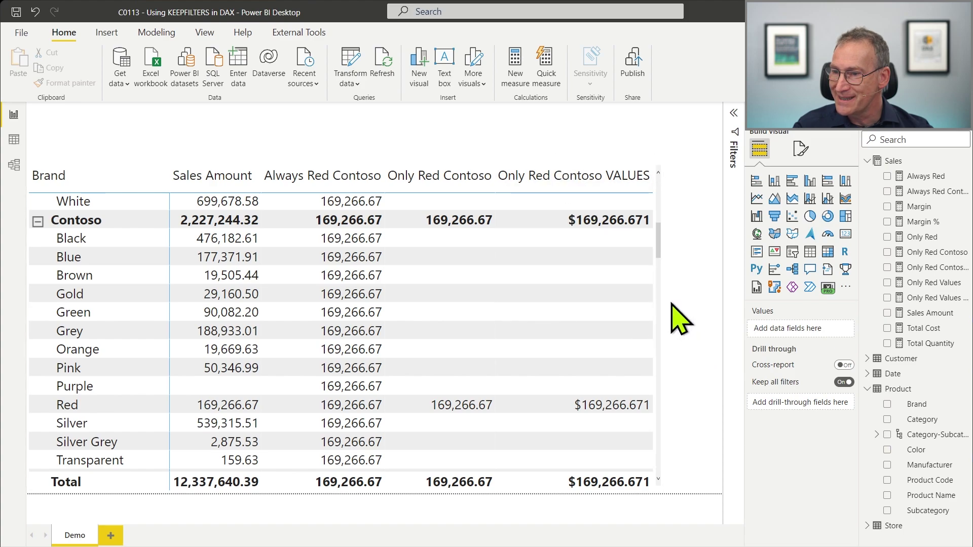
# - Format the Only Red Contoso VALUES measure as a decimal number and remove Always Red Contoso from the matrix
pyautogui.click(658, 256)
pyautogui.moveTo(664, 330); pyautogui.dragTo(720, 345)
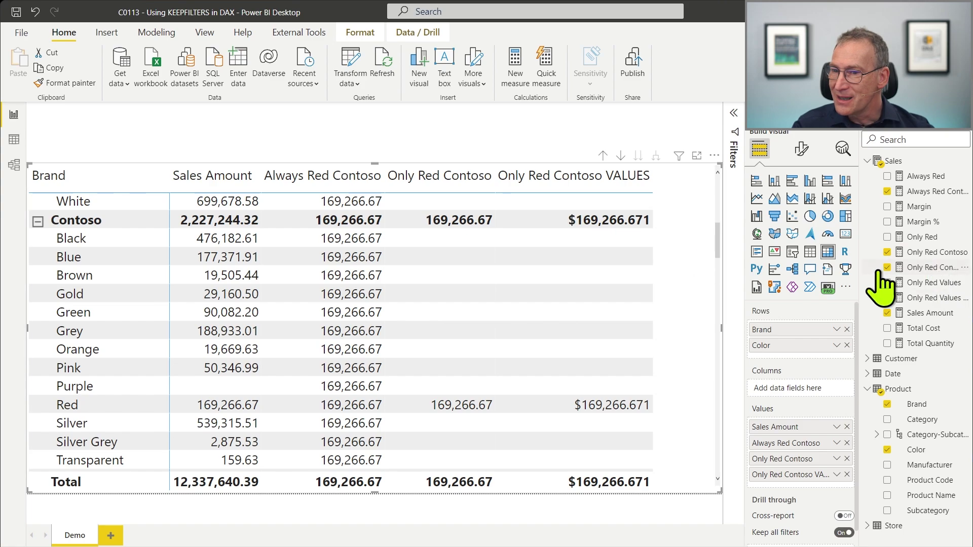
pyautogui.click(924, 267)
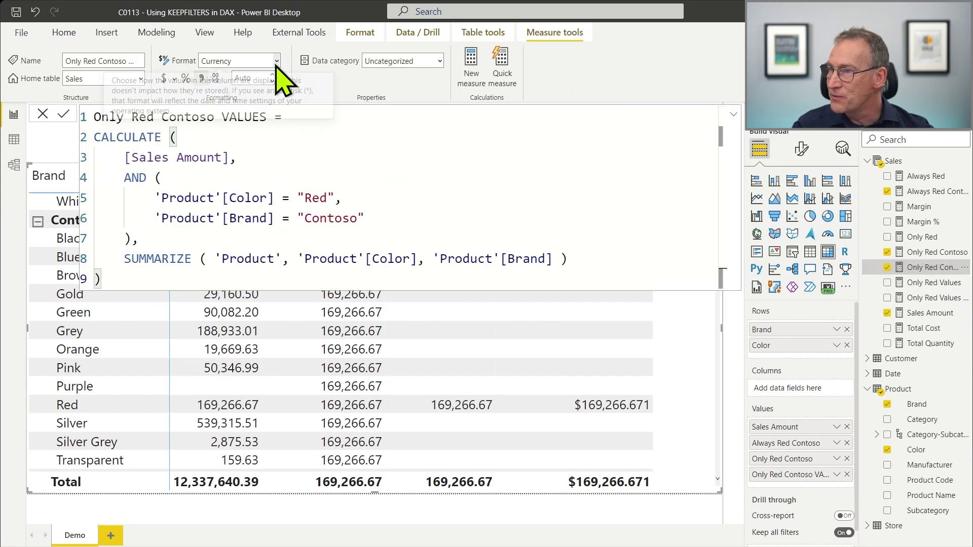
pyautogui.click(277, 61)
pyautogui.click(250, 107)
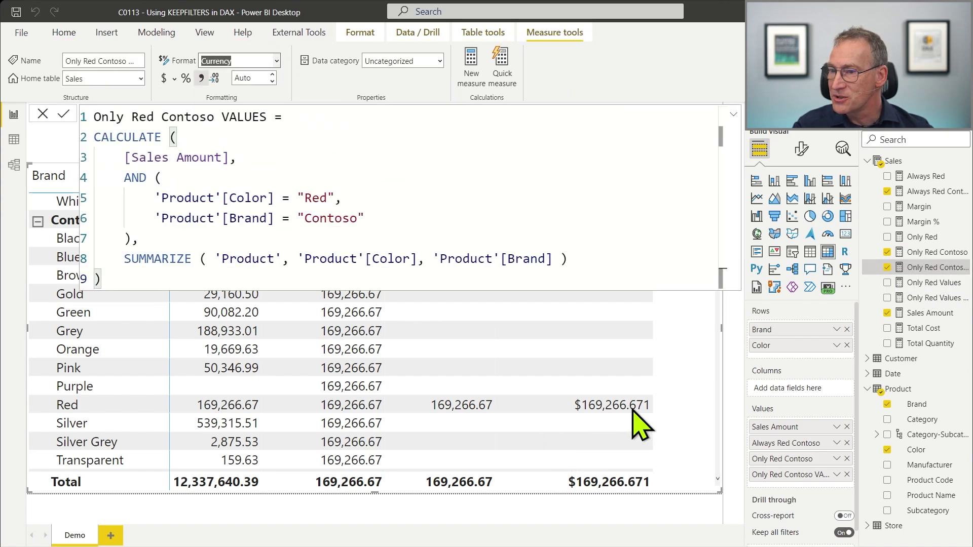
pyautogui.click(707, 388)
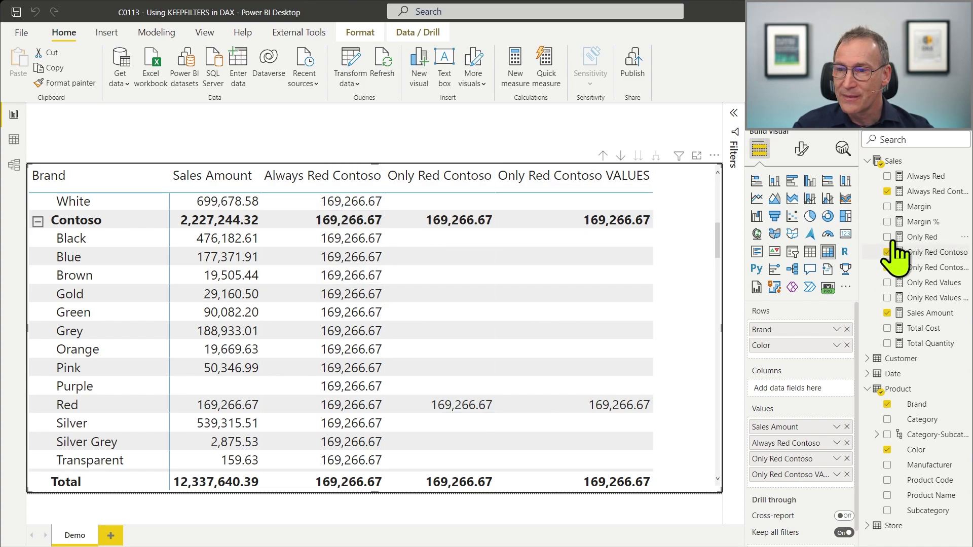
pyautogui.click(887, 191)
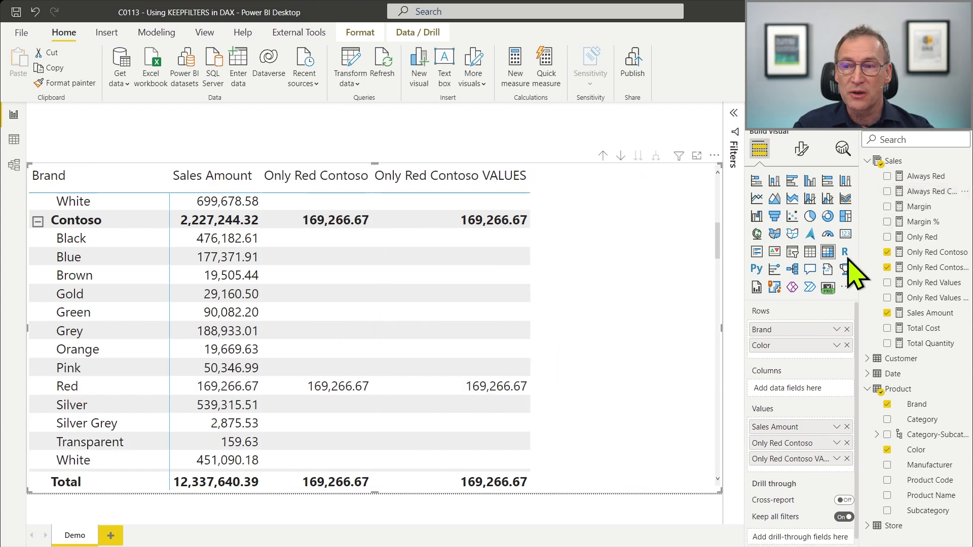
# - Create a new measure in the Sales table from a copy of Only Red Contoso's definition, named Only Red Contoso VALUES Ext
pyautogui.click(932, 253)
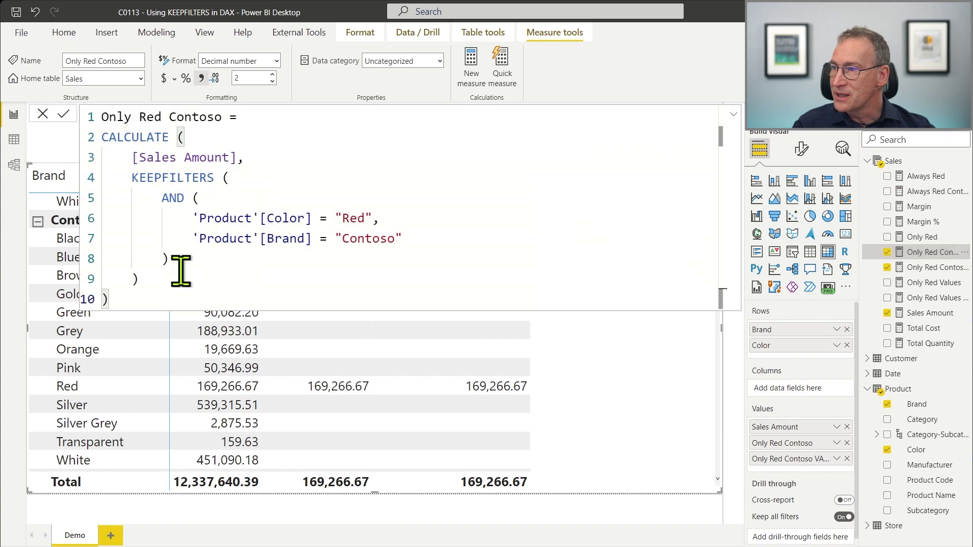
pyautogui.moveTo(163, 299); pyautogui.dragTo(91, 117)
pyautogui.hotkey('ctrl', 'c')
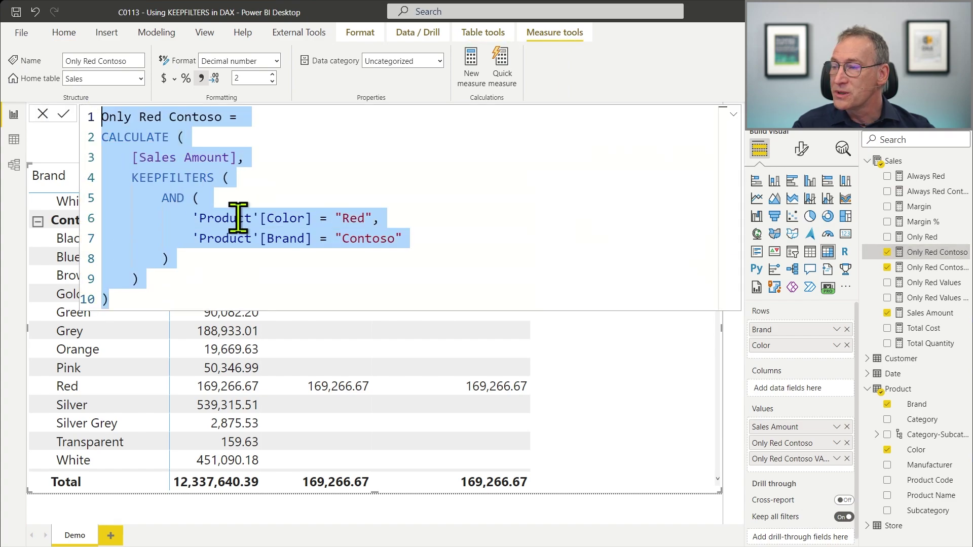
pyautogui.press('Escape')
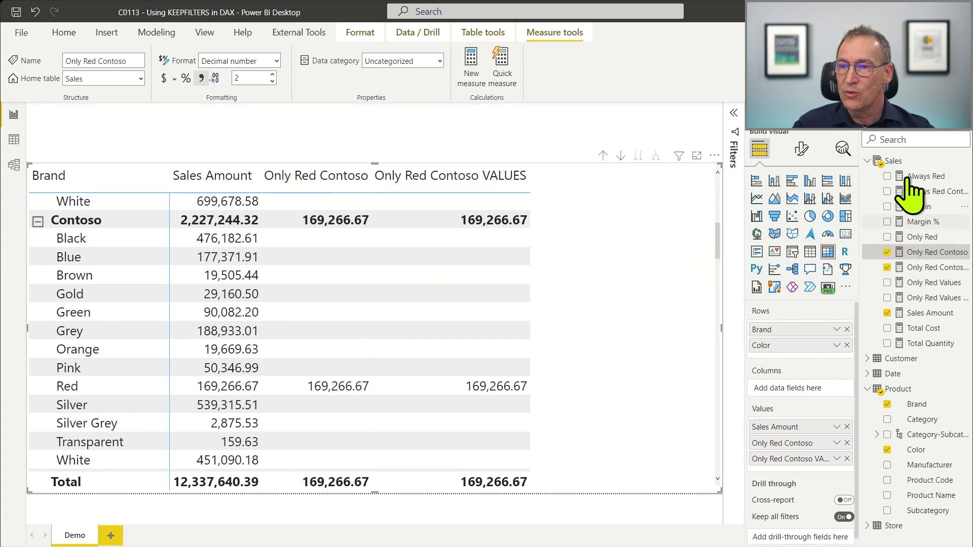
pyautogui.rightClick(908, 162)
pyautogui.click(870, 173)
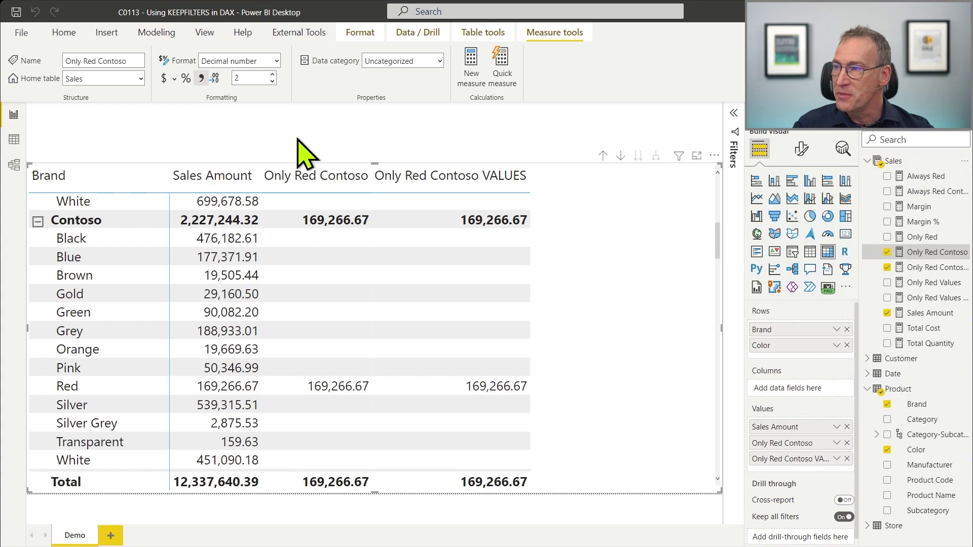
pyautogui.hotkey('ctrl', 'v')
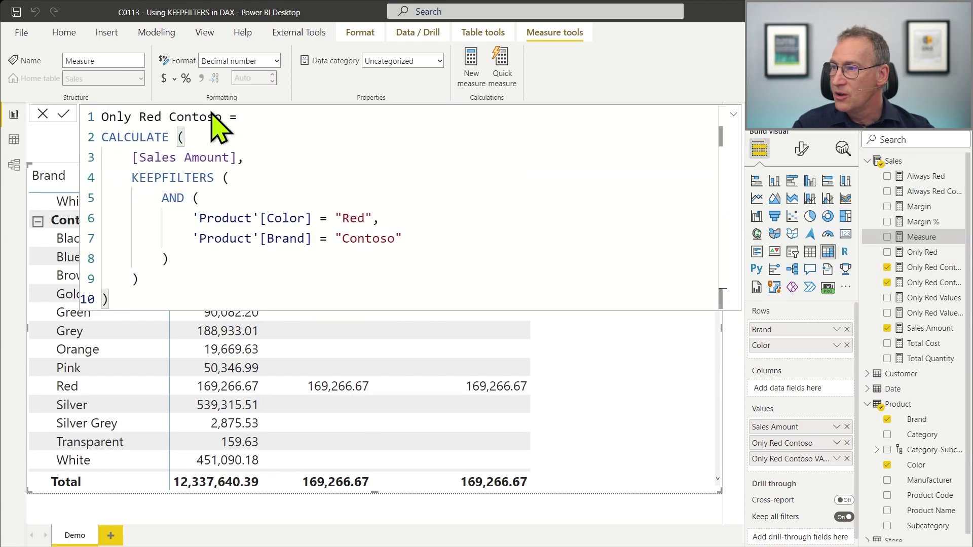
pyautogui.click(224, 118)
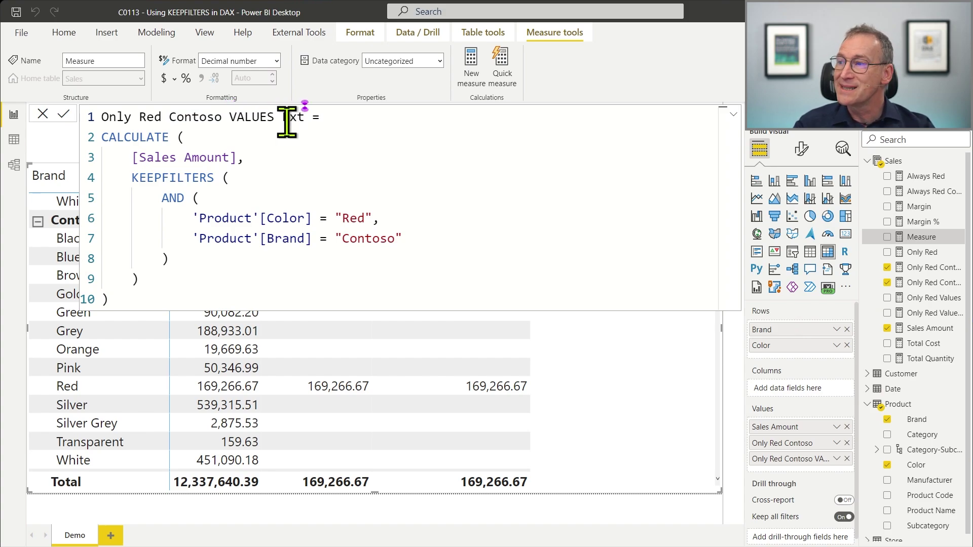
# - Delete the KEEPFILTERS line and its closing parenthesis, leaving the AND block directly inside CALCULATE
pyautogui.press('Down')
pyautogui.press('Down')
pyautogui.press('End')
pyautogui.hotkey('shift', 'Home')
pyautogui.hotkey('ctrl', 'shift', 'k')
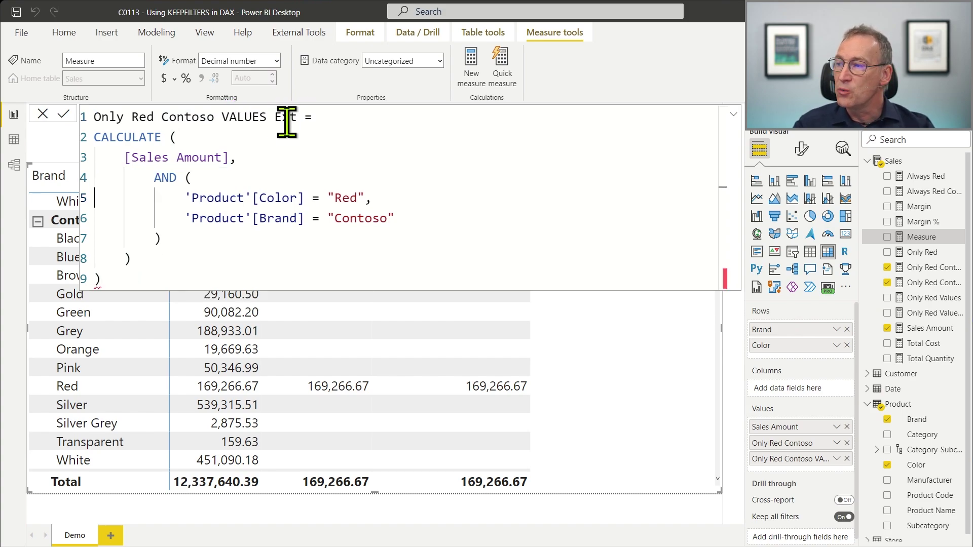
pyautogui.hotkey('shift', 'End')
pyautogui.hotkey('ctrl', 'shift', 'k')
pyautogui.press('Up')
pyautogui.press('Up')
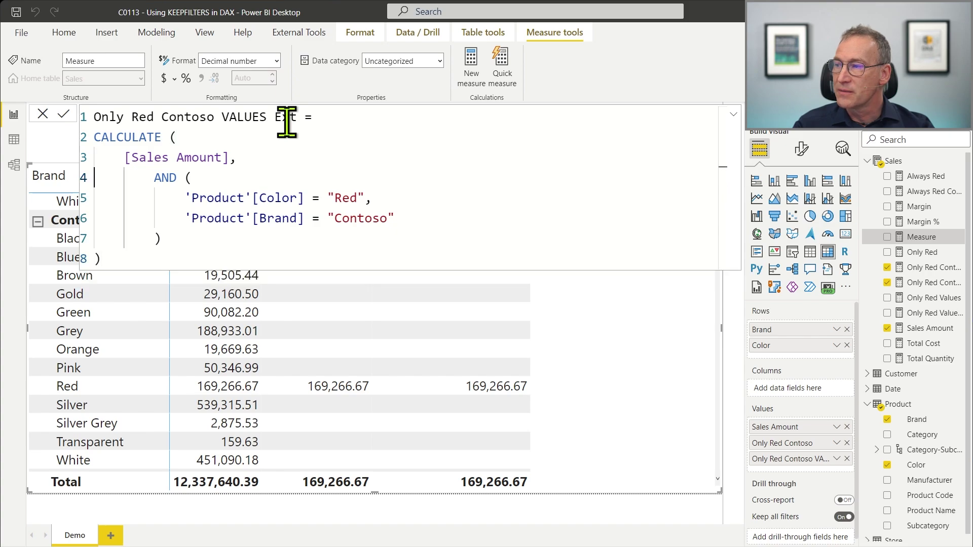
pyautogui.press('Home')
pyautogui.hotkey('shift', 'Down')
pyautogui.hotkey('shift', 'Down')
pyautogui.hotkey('shift', 'Down')
pyautogui.hotkey('shift', 'Down')
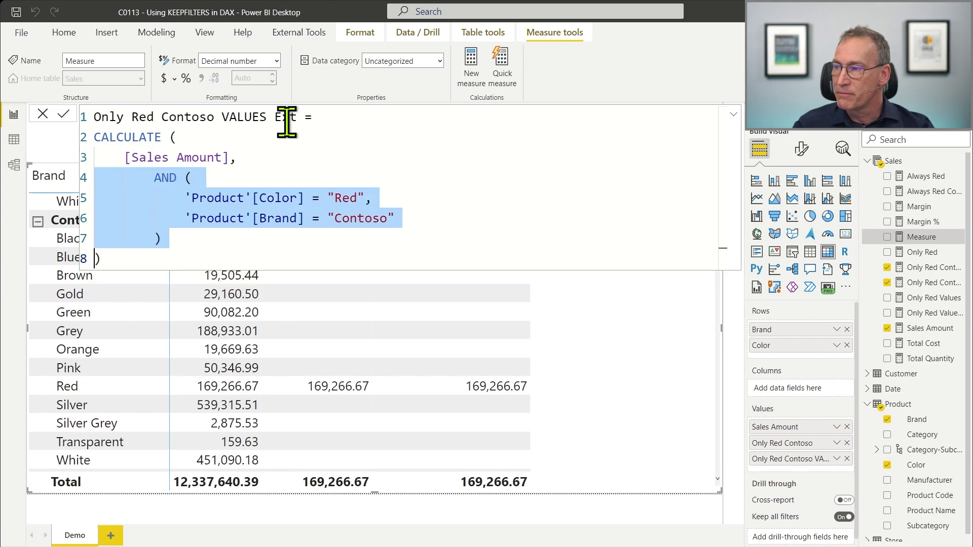
# - Start a FILTER call on a new line after [Sales Amount], opening an ALL call on the line below as its table argument
pyautogui.press('Up')
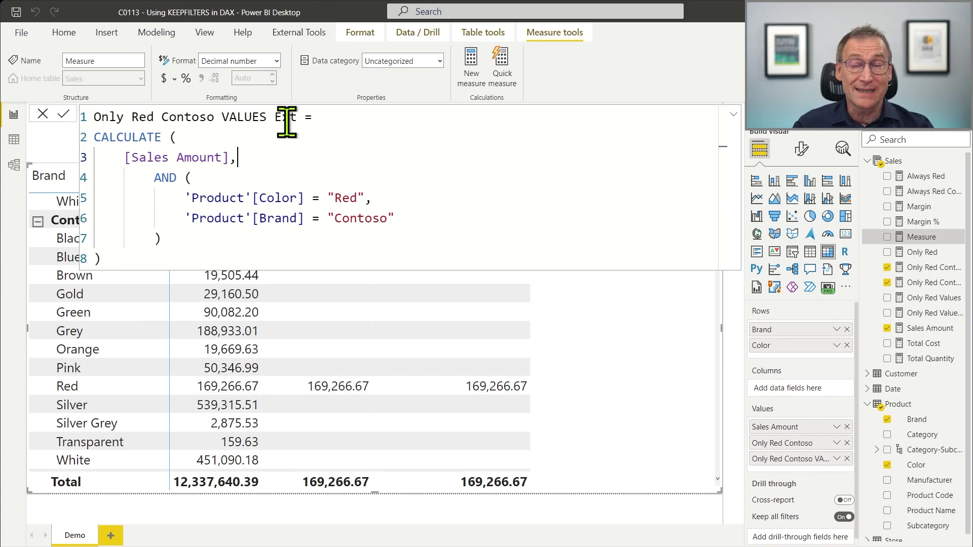
pyautogui.press('Return')
pyautogui.write('FILTER (')
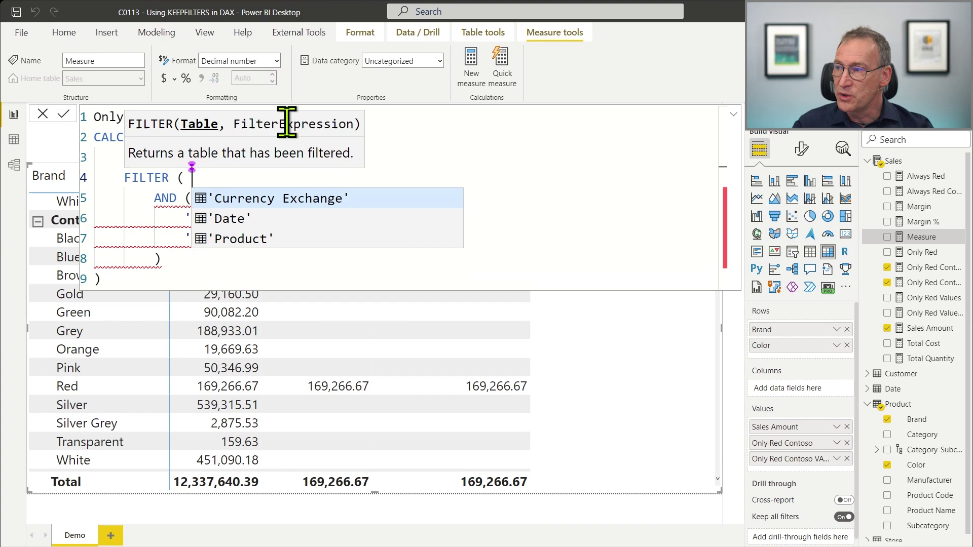
pyautogui.press('Return')
pyautogui.write('ALL ( ')
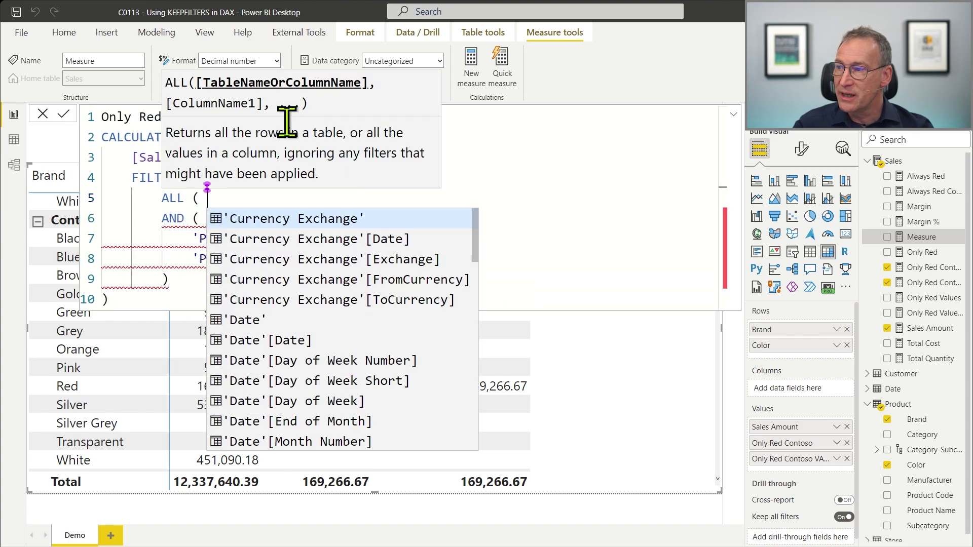
# - Give ALL the arguments 'Product'[Brand] and 'Product'[Color], then close the call followed by a comma
pyautogui.write("'Product'[Brand], ")
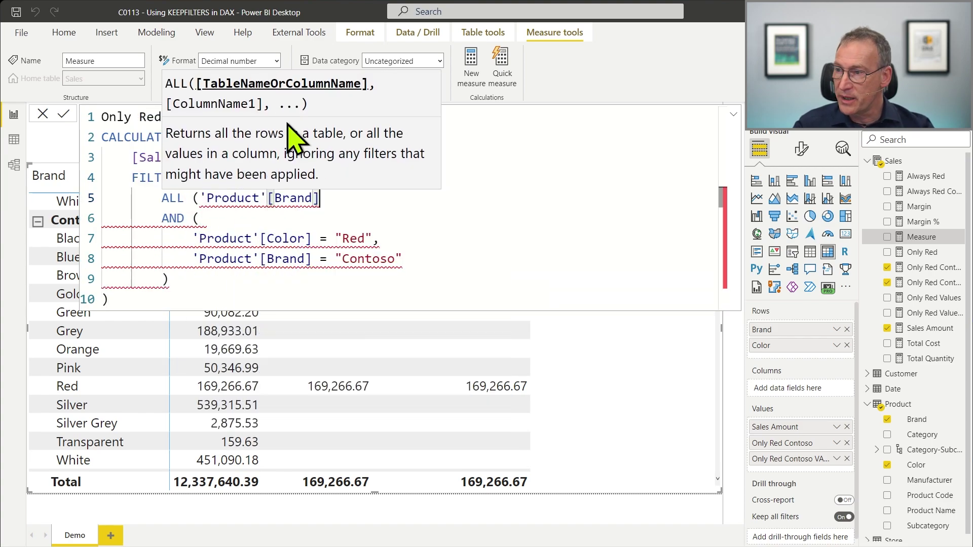
pyautogui.write('Prod')
pyautogui.press('Down')
pyautogui.press('Down')
pyautogui.press('Down')
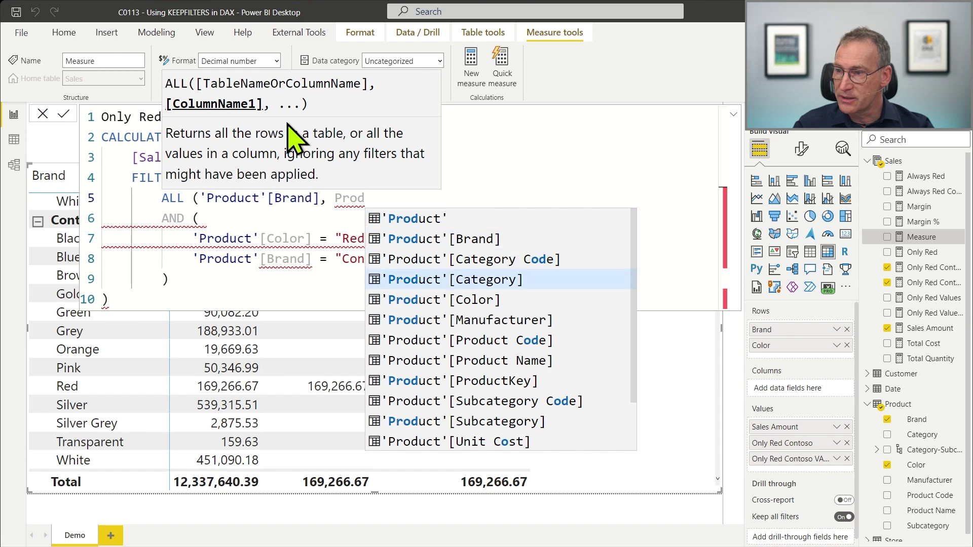
pyautogui.press('Down')
pyautogui.press('Tab')
pyautogui.write('),')
# - Close the FILTER call on a new line after the AND block and commit the measure
pyautogui.press('Down')
pyautogui.press('Down')
pyautogui.press('Down')
pyautogui.press('Down')
pyautogui.press('Down')
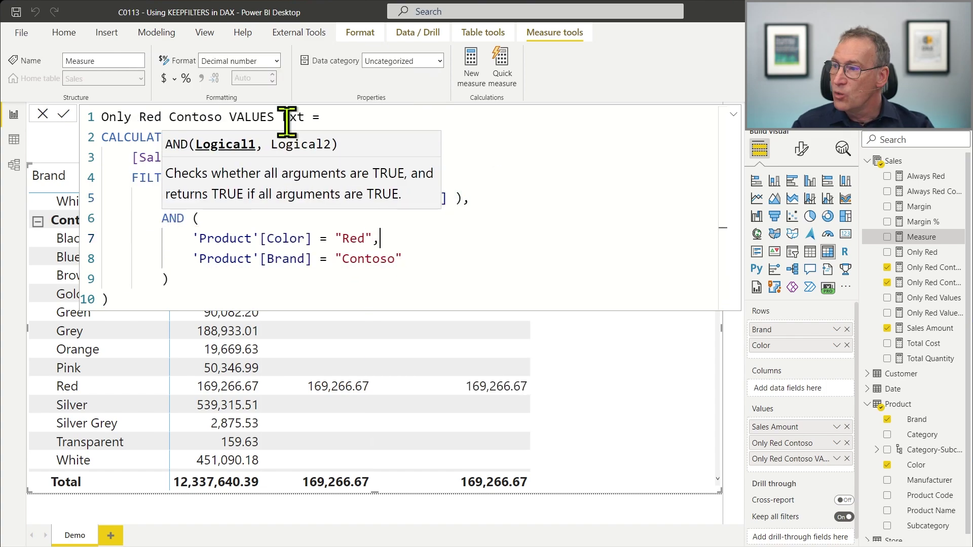
pyautogui.hotkey('shift', 'Return')
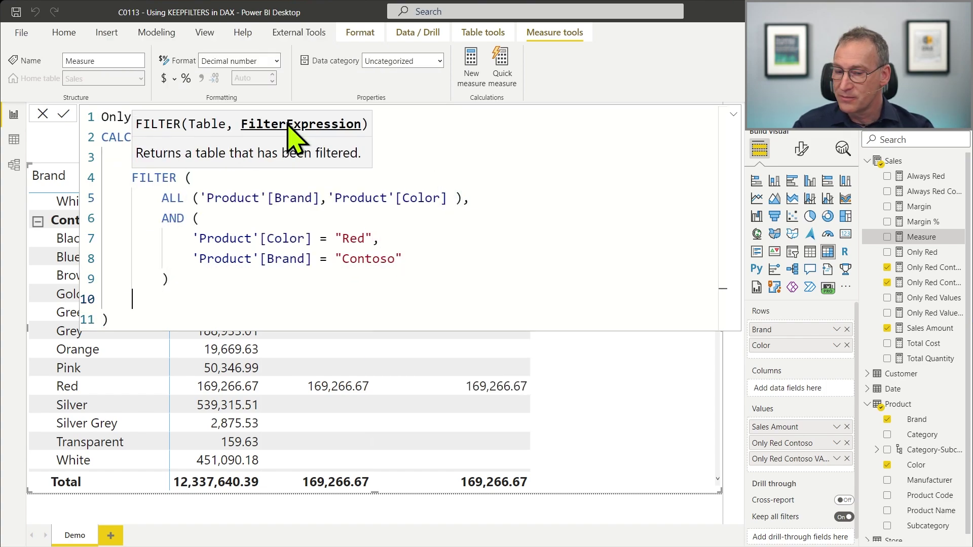
pyautogui.write(')')
pyautogui.press('Down')
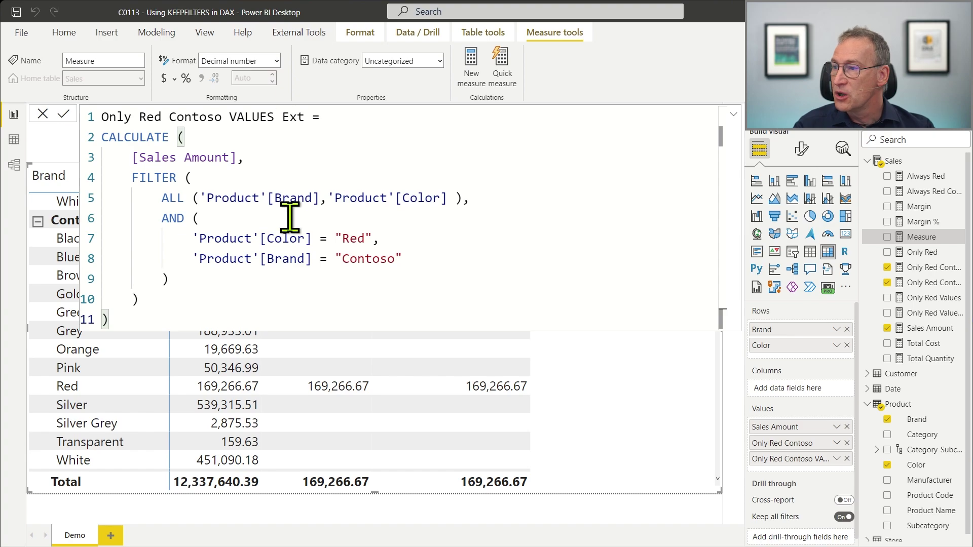
pyautogui.doubleClick(173, 198)
pyautogui.click(221, 317)
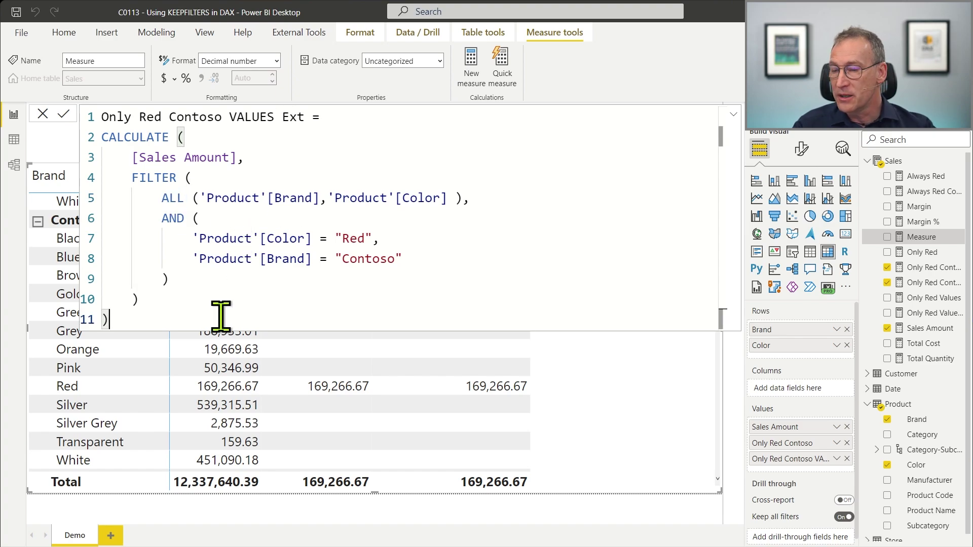
pyautogui.press('Return')
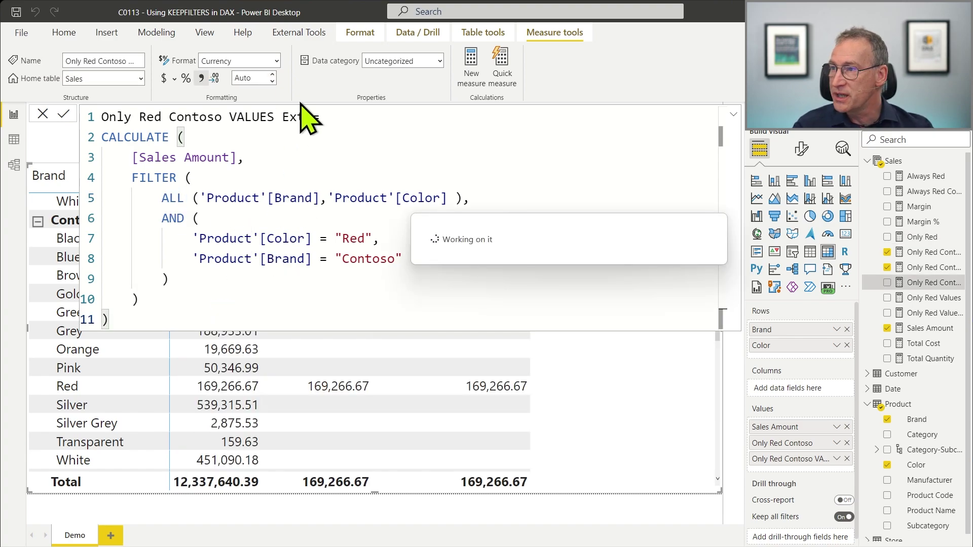
# - Format Only Red Contoso VALUES Ext as a decimal number and add it to the matrix values
pyautogui.click(277, 61)
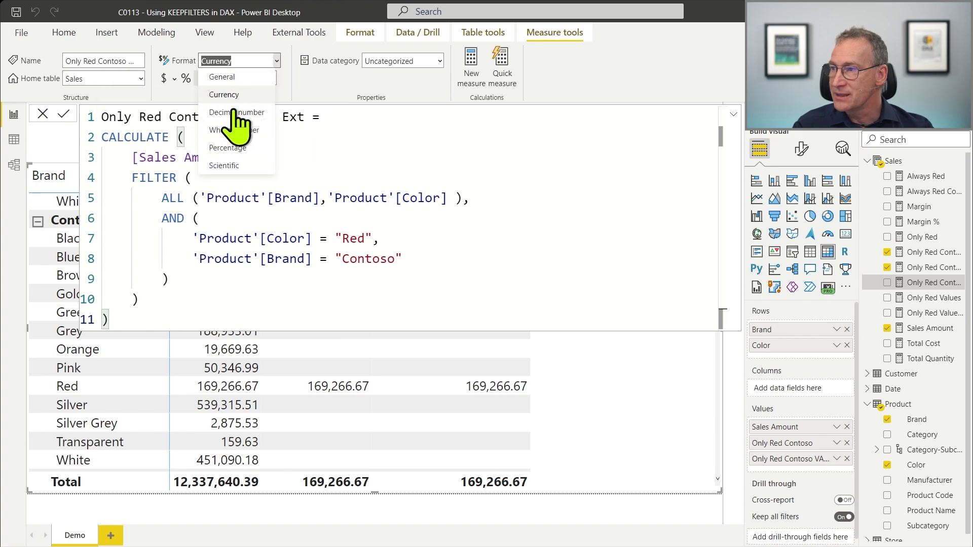
pyautogui.click(234, 116)
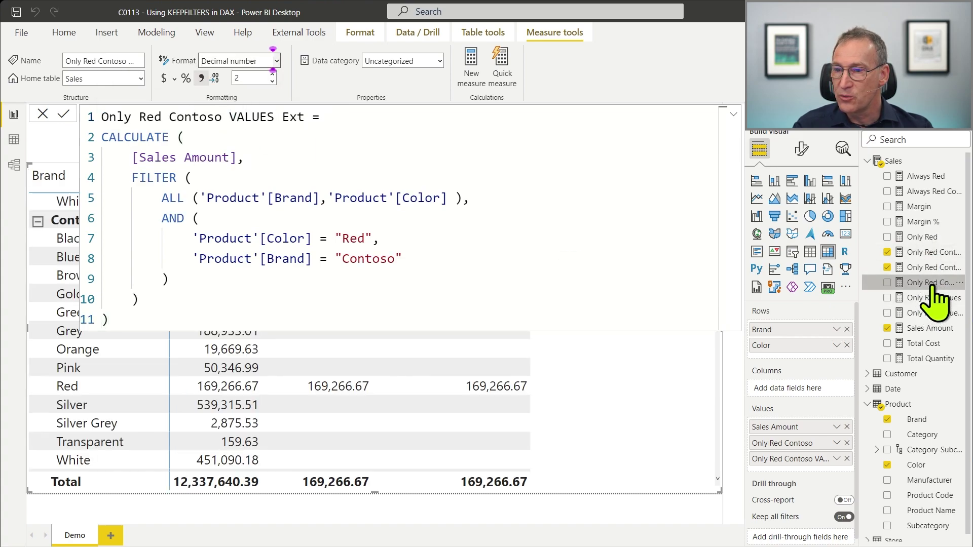
pyautogui.moveTo(934, 284); pyautogui.dragTo(675, 401)
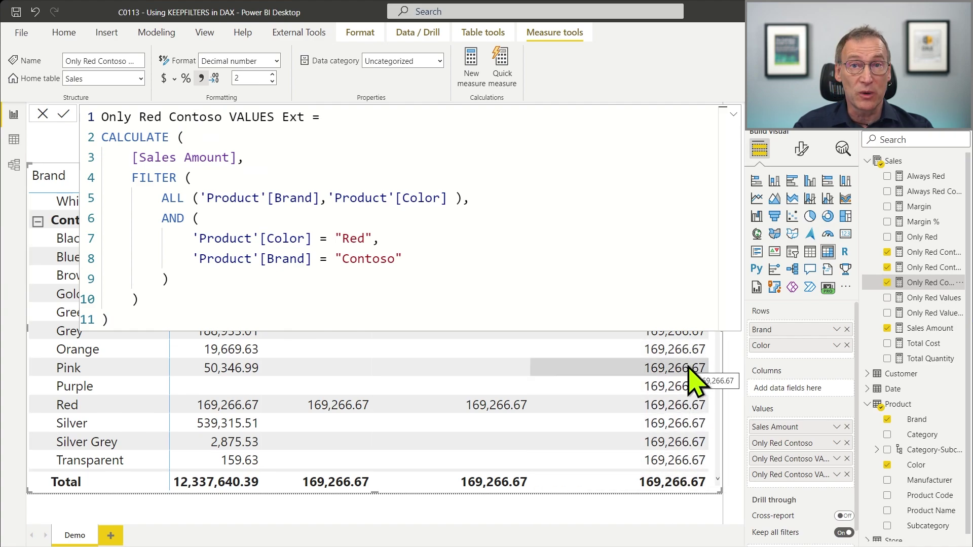
# - Try VALUES in place of ALL inside the FILTER call of Only Red Contoso VALUES Ext
pyautogui.doubleClick(177, 201)
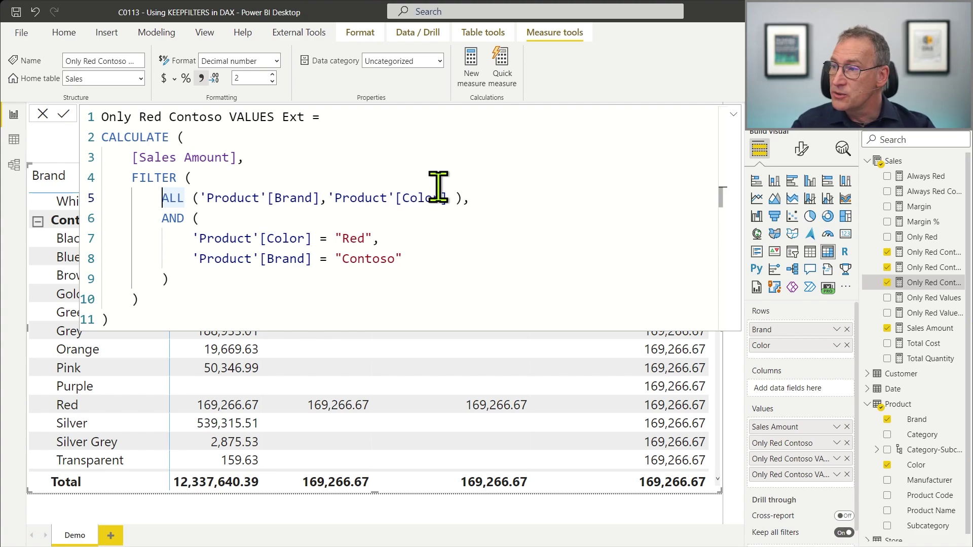
pyautogui.write('VALUES')
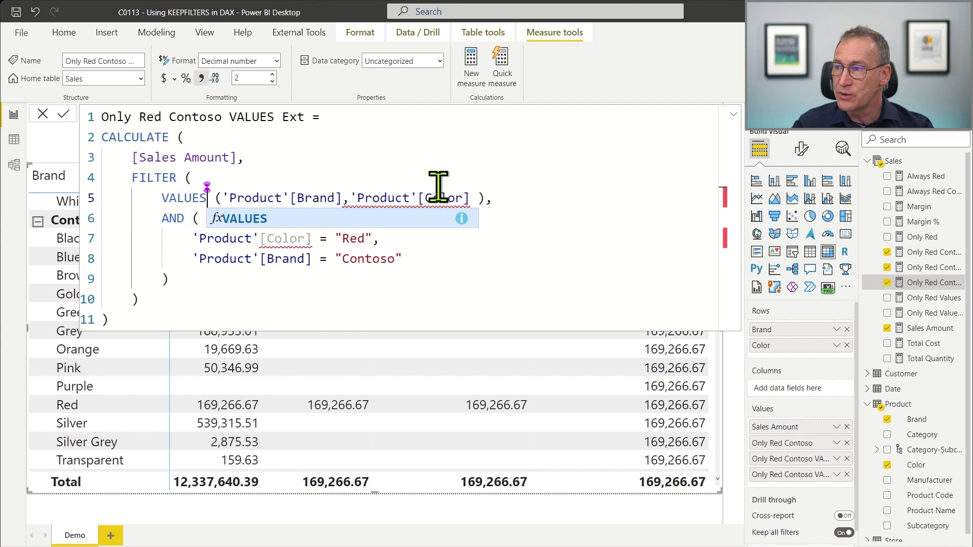
pyautogui.press('Right')
pyautogui.press('Right')
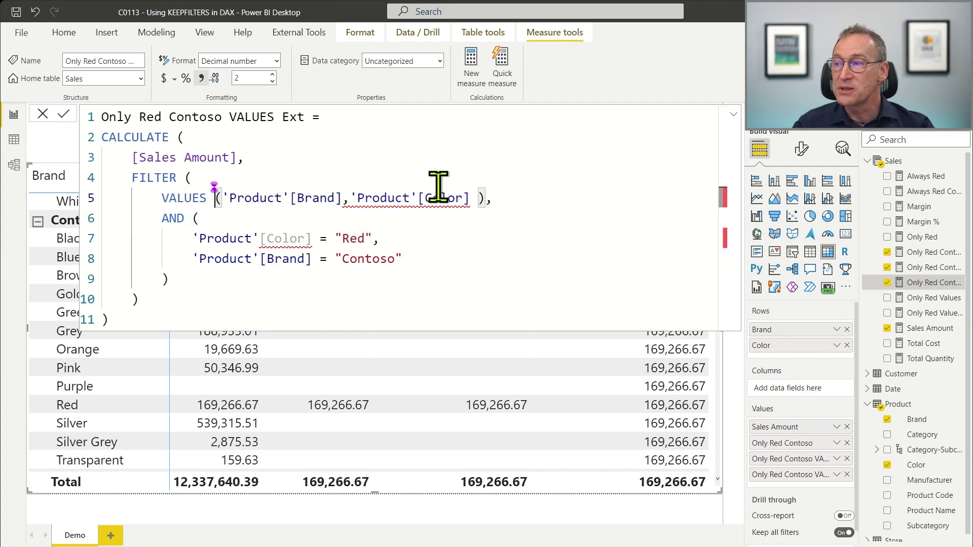
# - Replace VALUES with SUMMARIZE and insert 'Product' as its first argument before the Brand and Color columns
pyautogui.press('Left')
pyautogui.hotkey('ctrl', 'shift', 'Left')
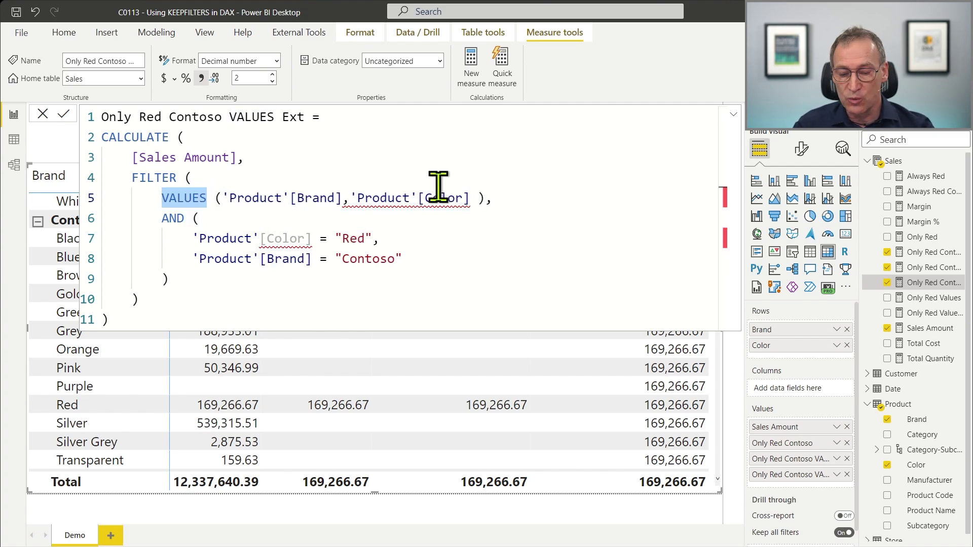
pyautogui.write('SUMMARIZE')
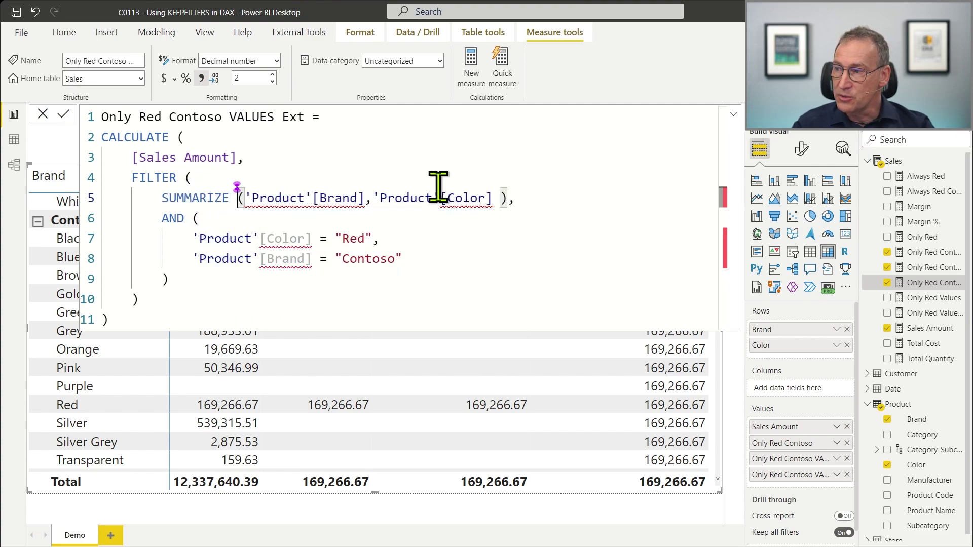
pyautogui.write(' ( ')
pyautogui.write("'Product',")
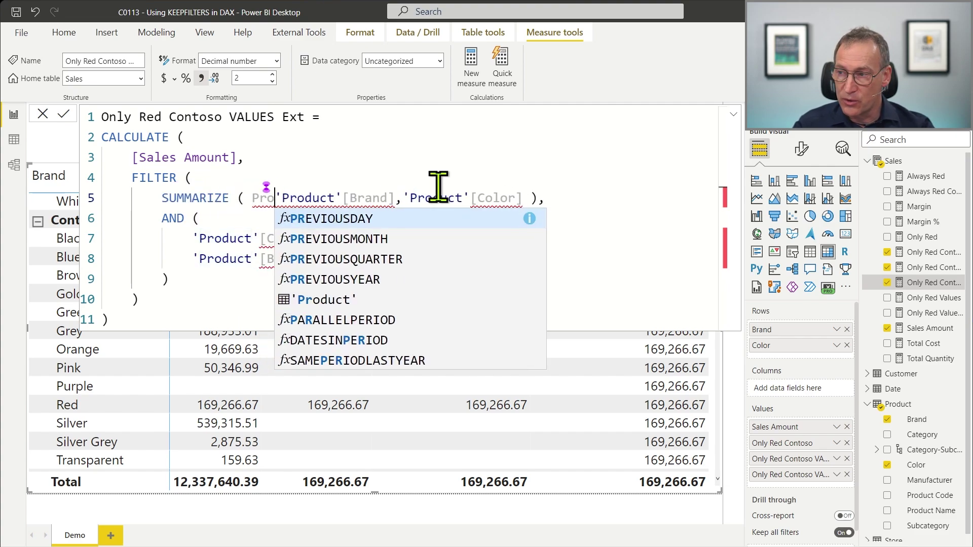
pyautogui.press('Escape')
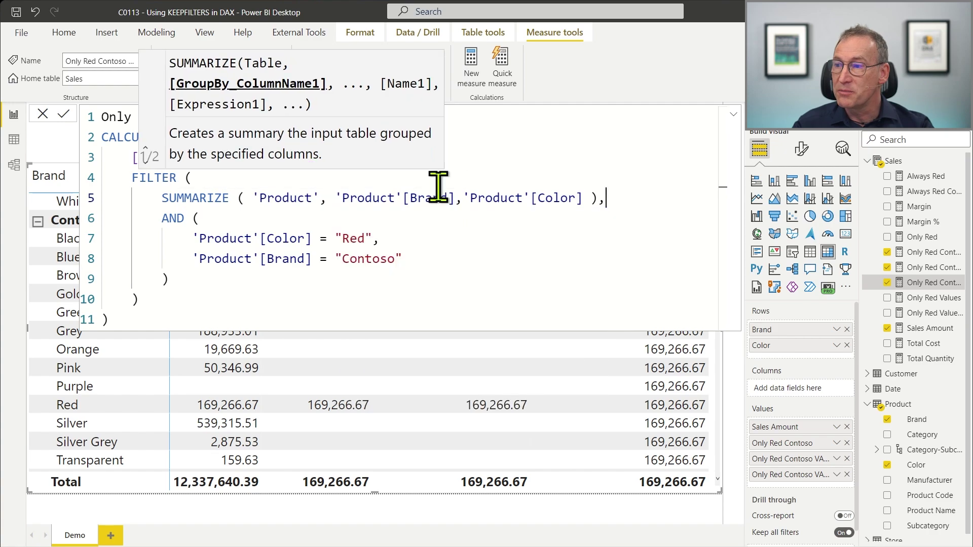
# - Commit the SUMMARIZE-based version of the Only Red Contoso VALUES Ext measure
pyautogui.press('Down')
pyautogui.press('Down')
pyautogui.press('Down')
pyautogui.press('Down')
pyautogui.press('Down')
pyautogui.press('Down')
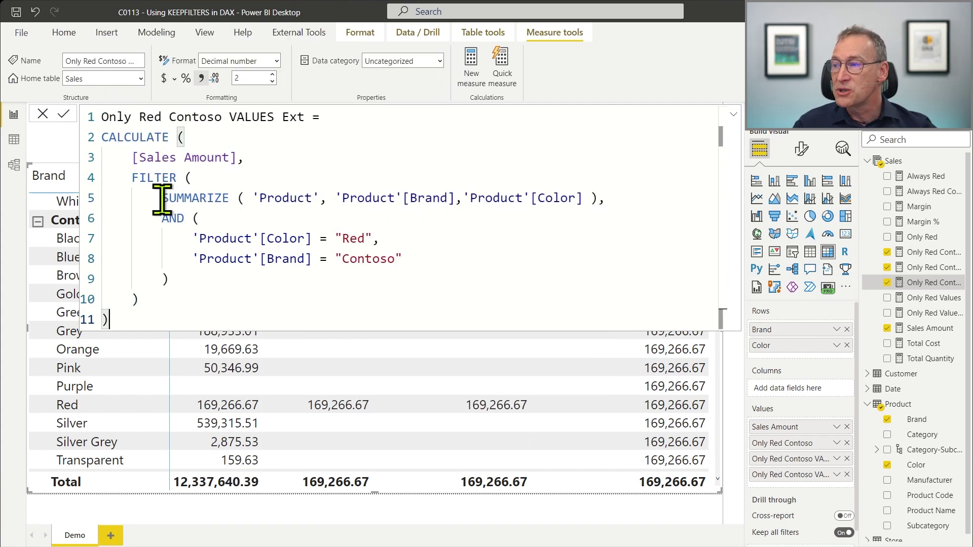
pyautogui.moveTo(162, 199); pyautogui.dragTo(603, 199)
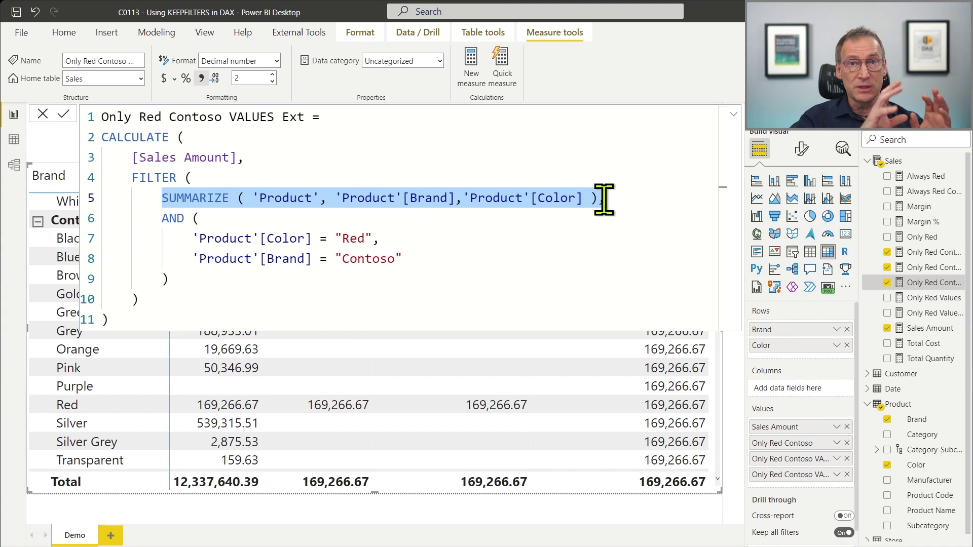
pyautogui.press('Return')
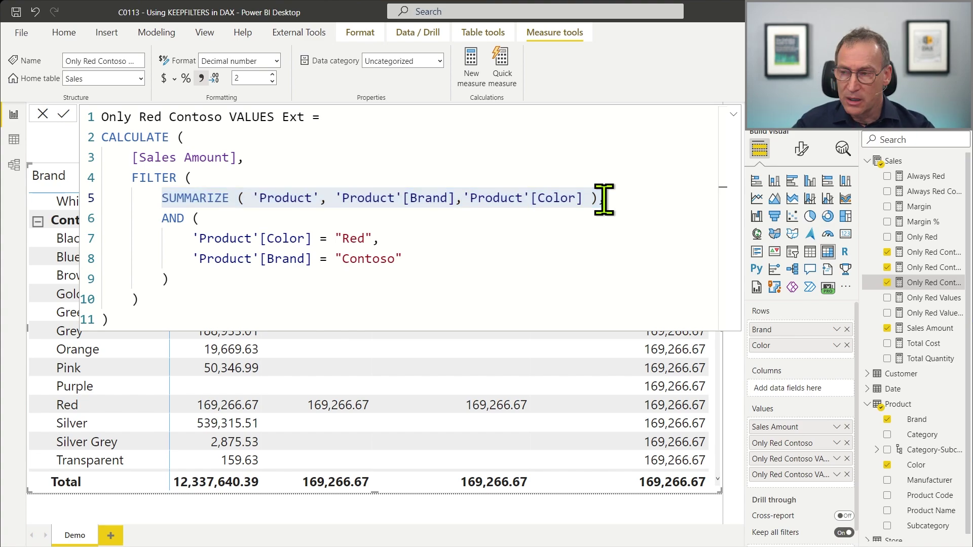